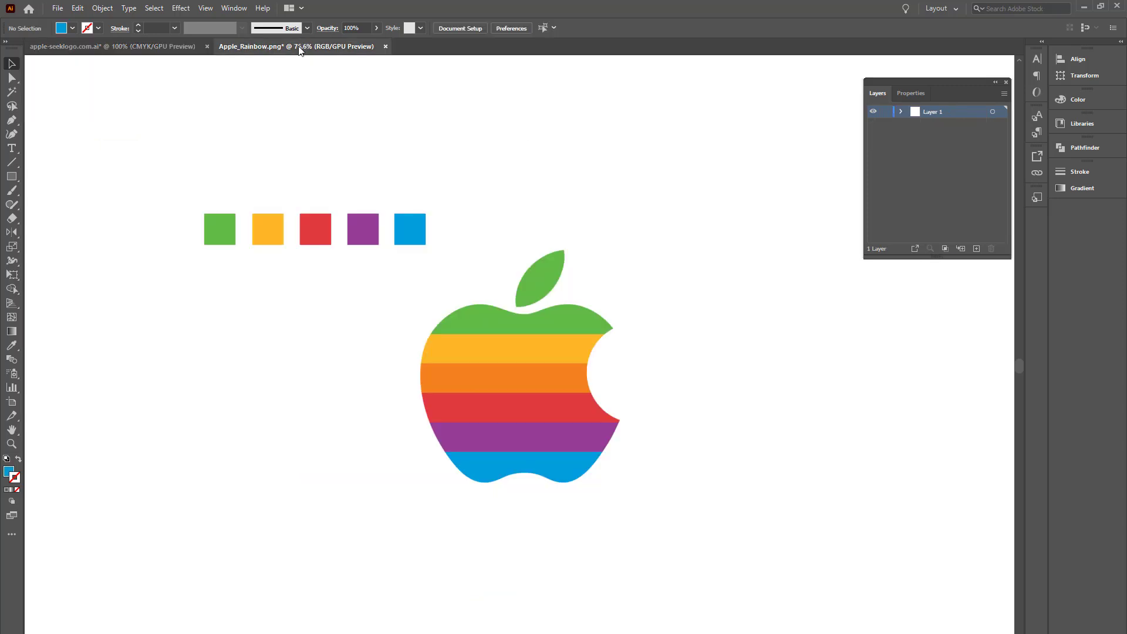
# Select and deselect the colour swatches in the Apple_Rainbow.png document, and switch to the apple-seeklogo.com.ai document with nothing selected.
pyautogui.moveTo(159, 205); pyautogui.dragTo(440, 267)
pyautogui.click(377, 254)
pyautogui.click(140, 50)
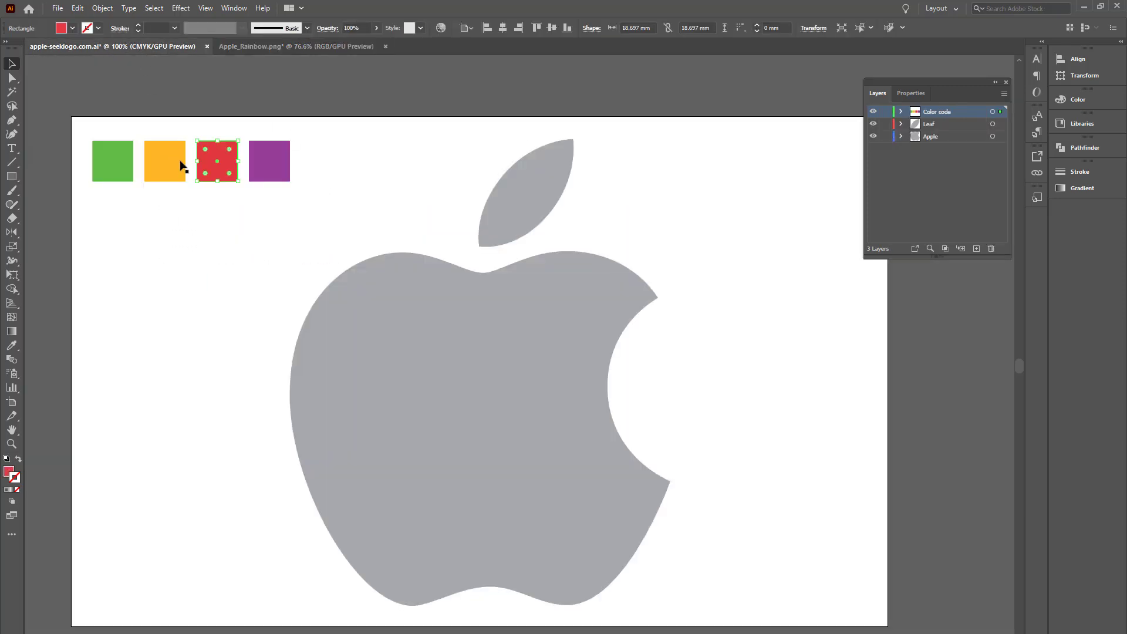
pyautogui.click(349, 158)
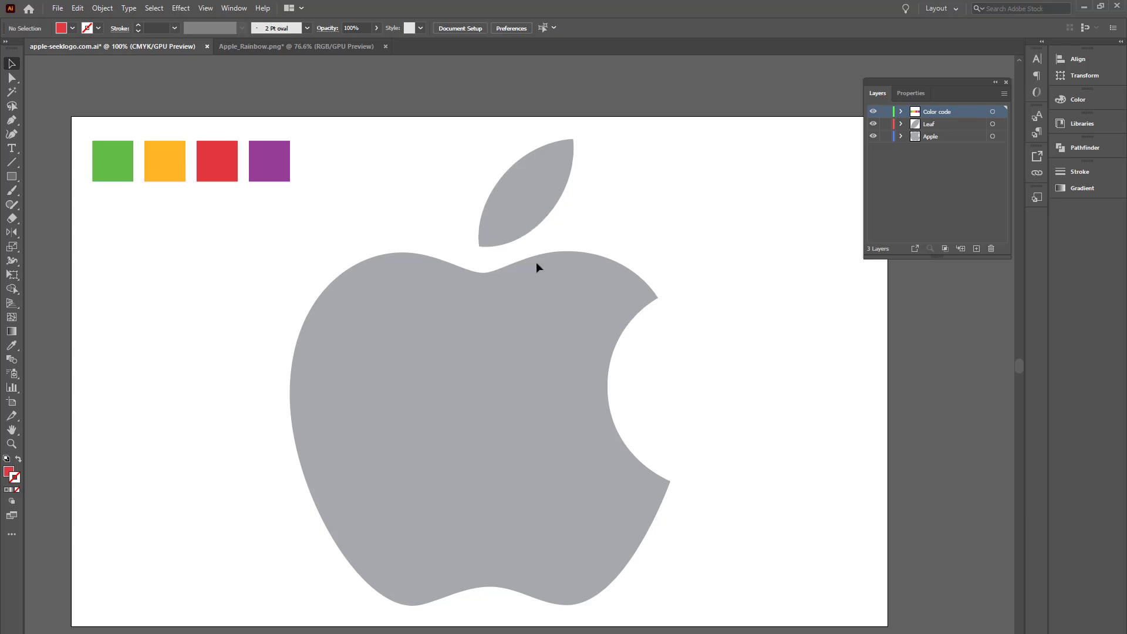
# Swap the fill and stroke of the grey apple and leaf so both have only a grey outline.
pyautogui.click(528, 355)
pyautogui.click(522, 200)
pyautogui.moveTo(722, 157); pyautogui.dragTo(410, 360)
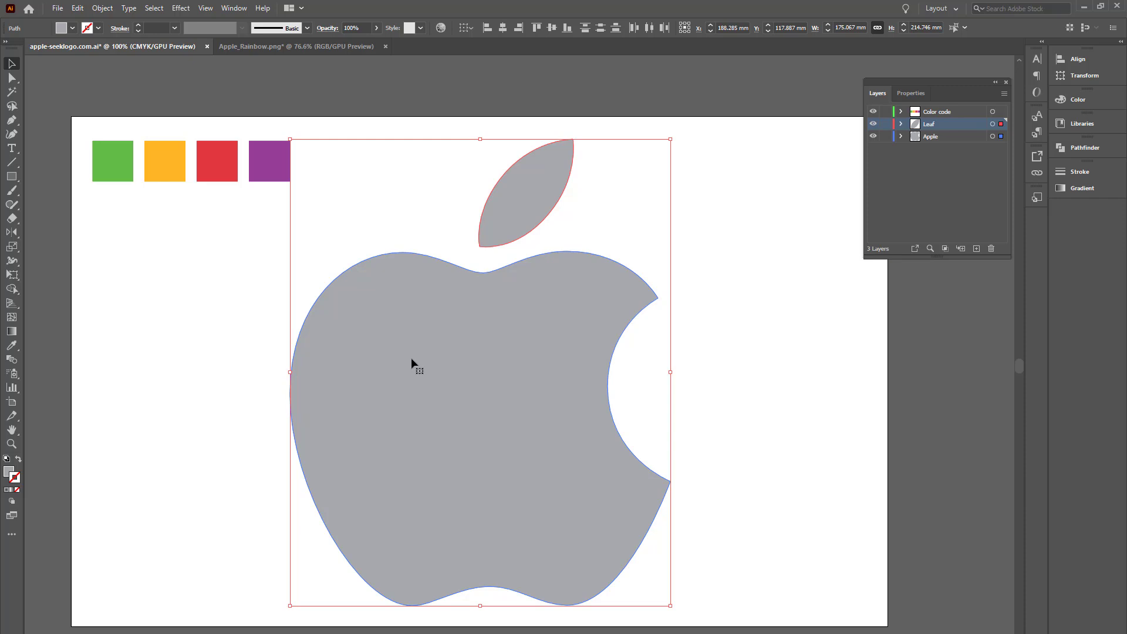
pyautogui.click(18, 462)
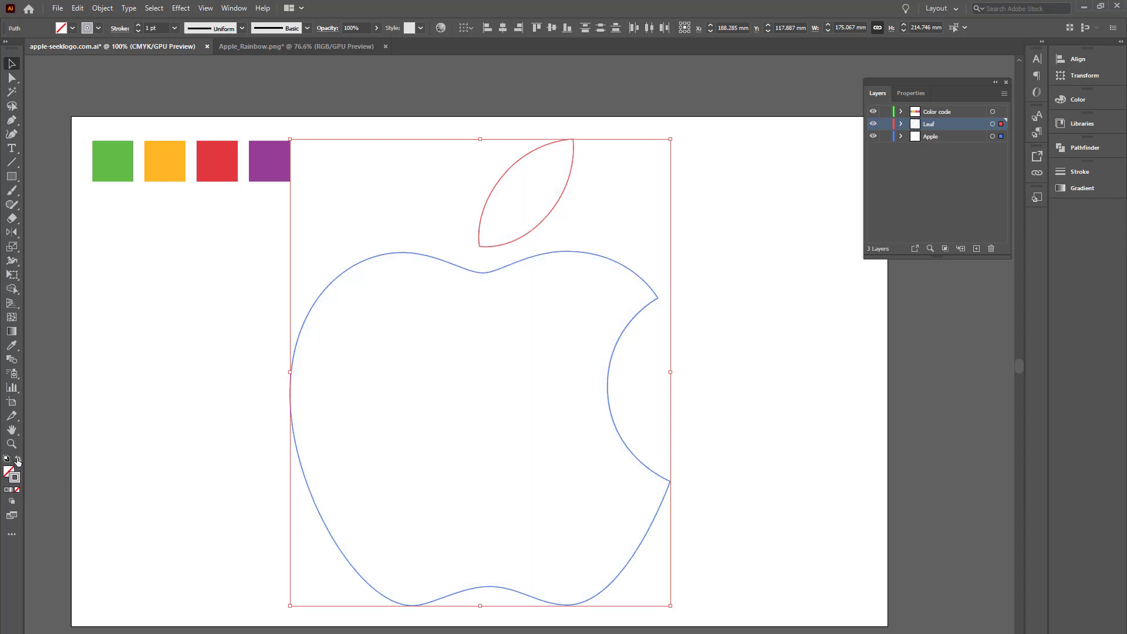
pyautogui.click(100, 433)
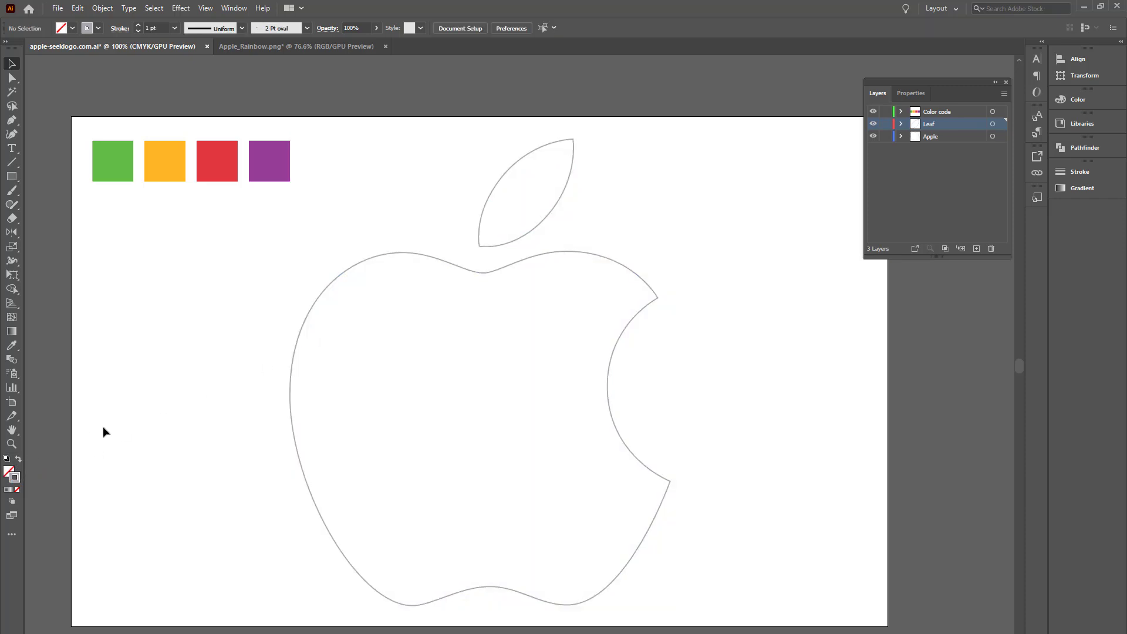
# Set the stroke weight of the apple and leaf outlines to 12 pt.
pyautogui.moveTo(732, 144); pyautogui.dragTo(483, 304)
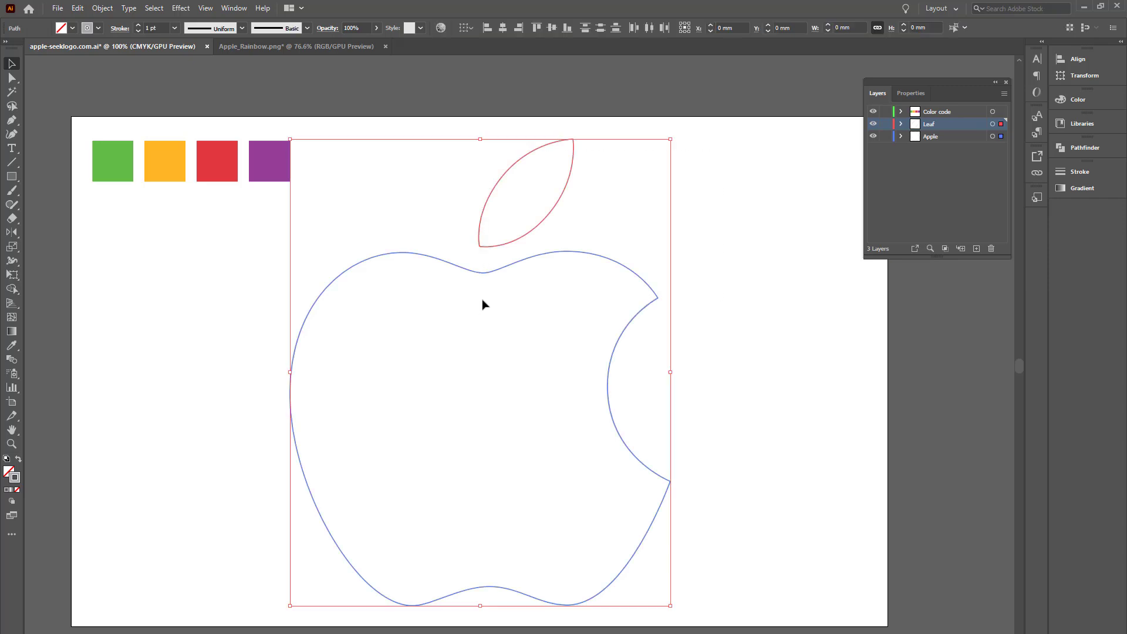
pyautogui.click(176, 28)
pyautogui.click(194, 212)
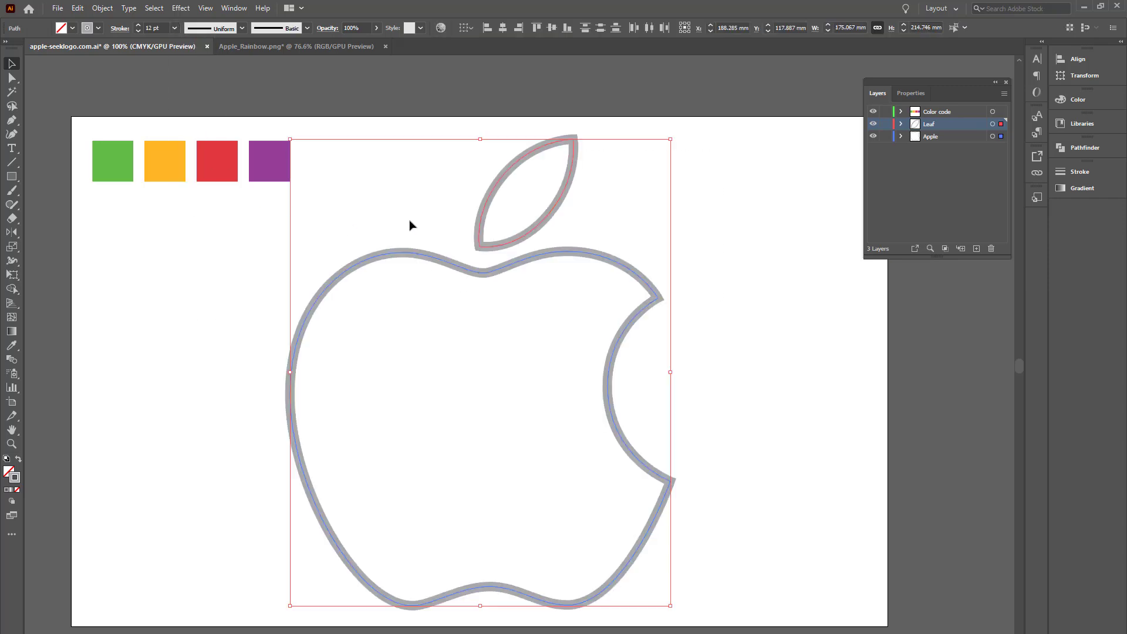
pyautogui.click(753, 224)
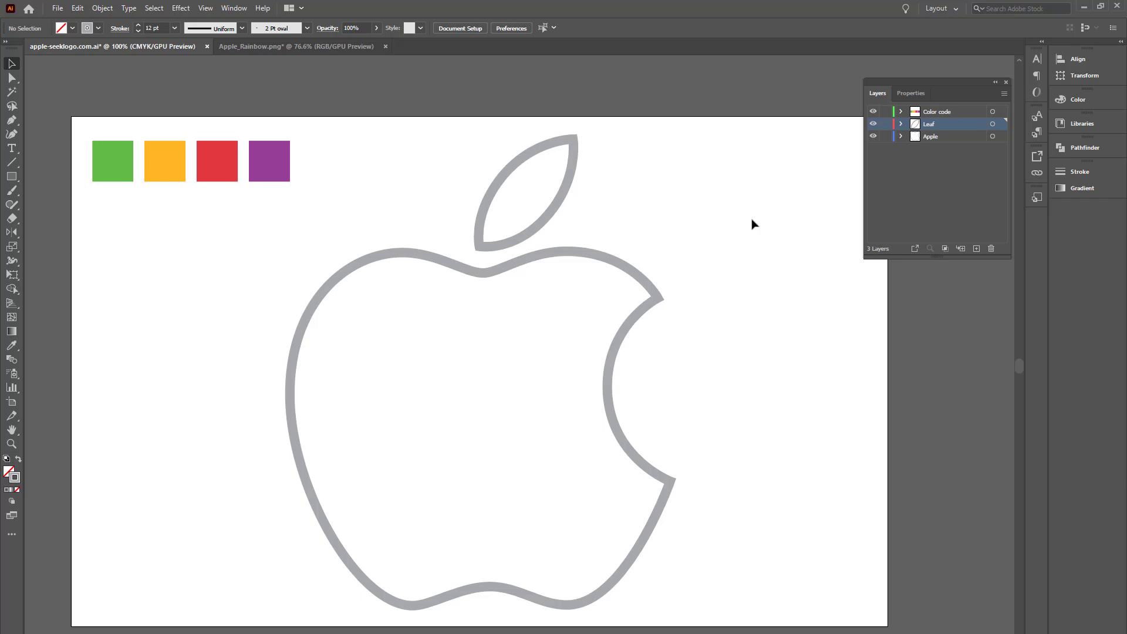
# Check the contents of the Leaf and Apple layers by hiding and showing each one.
pyautogui.click(562, 203)
pyautogui.click(873, 123)
pyautogui.click(873, 123)
pyautogui.click(873, 136)
pyautogui.click(873, 136)
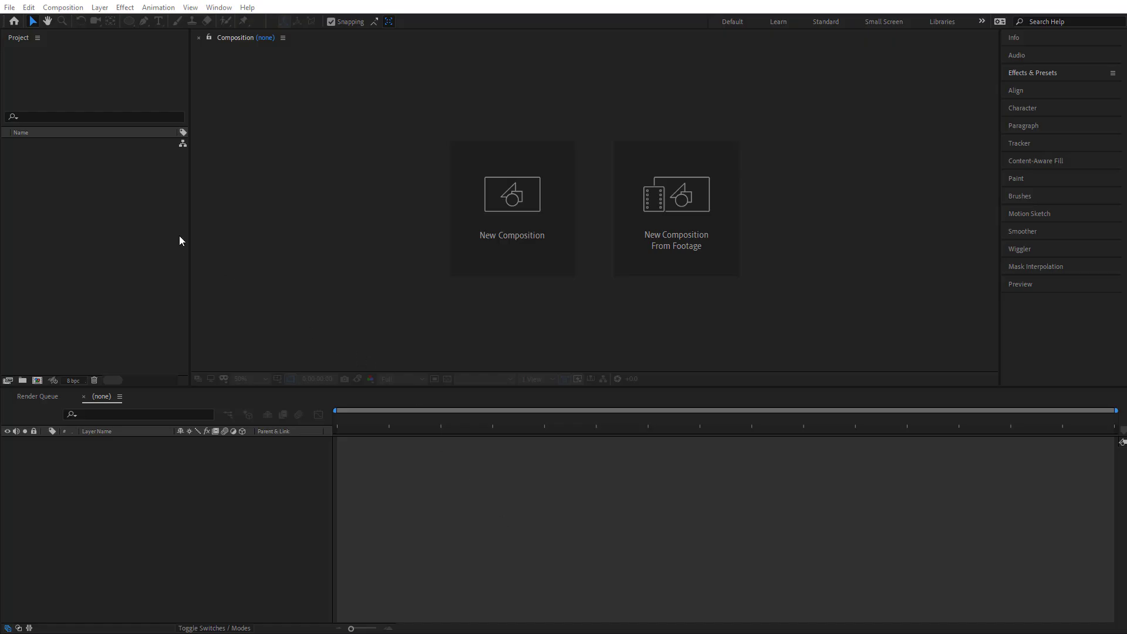
# Switch to After Effects and import apple-seeklogo.com.ai as Composition - Retain Layer Sizes.
pyautogui.click(10, 8)
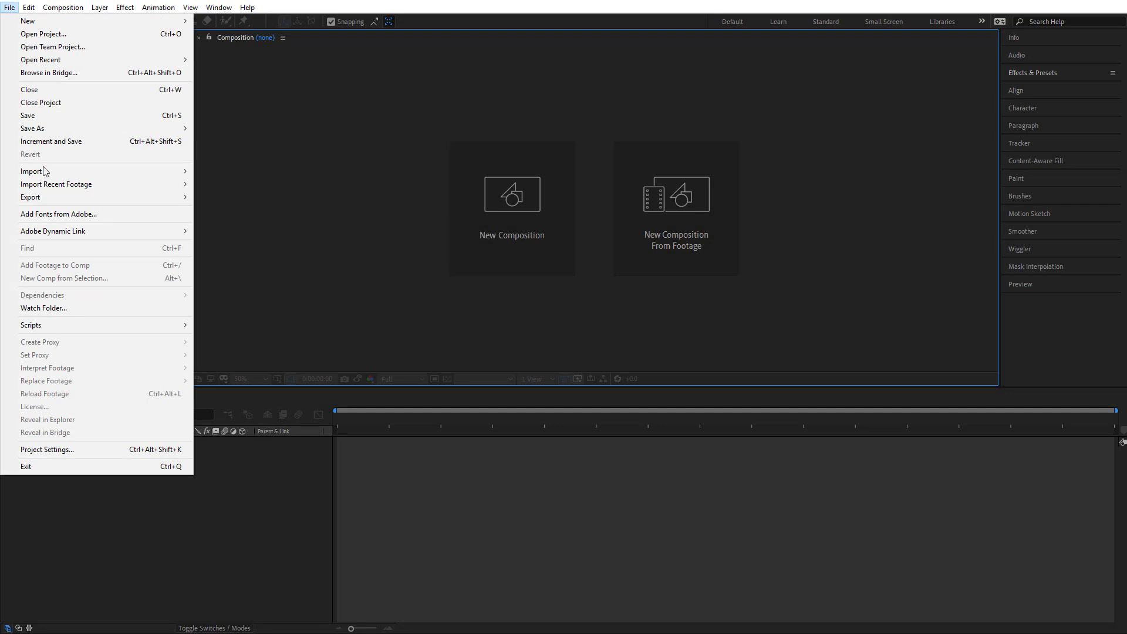
pyautogui.click(217, 171)
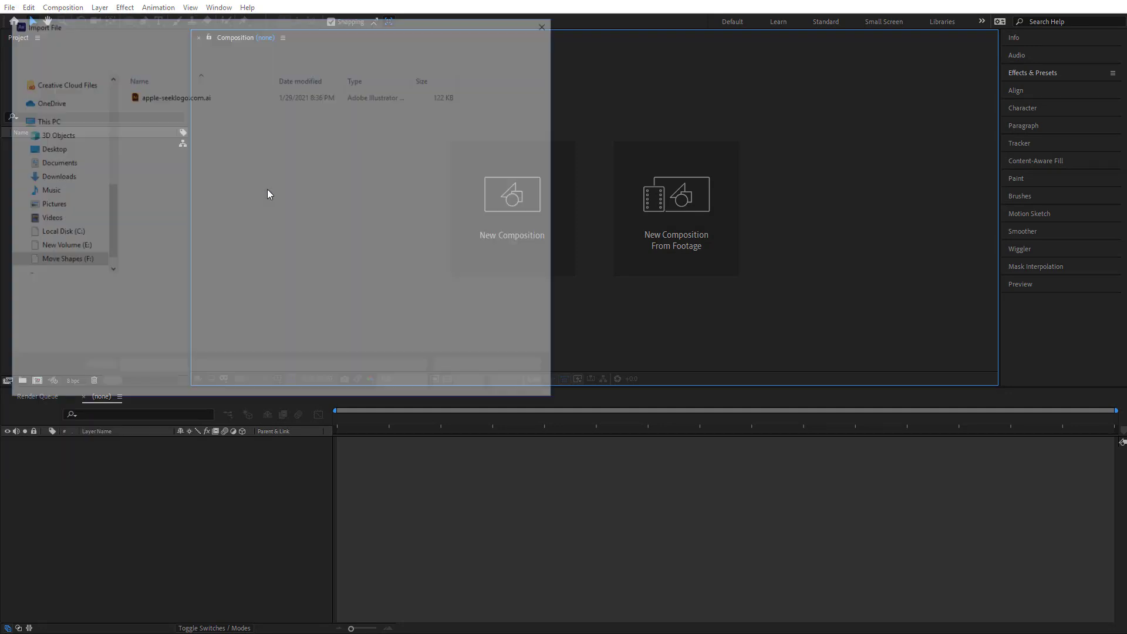
pyautogui.click(175, 100)
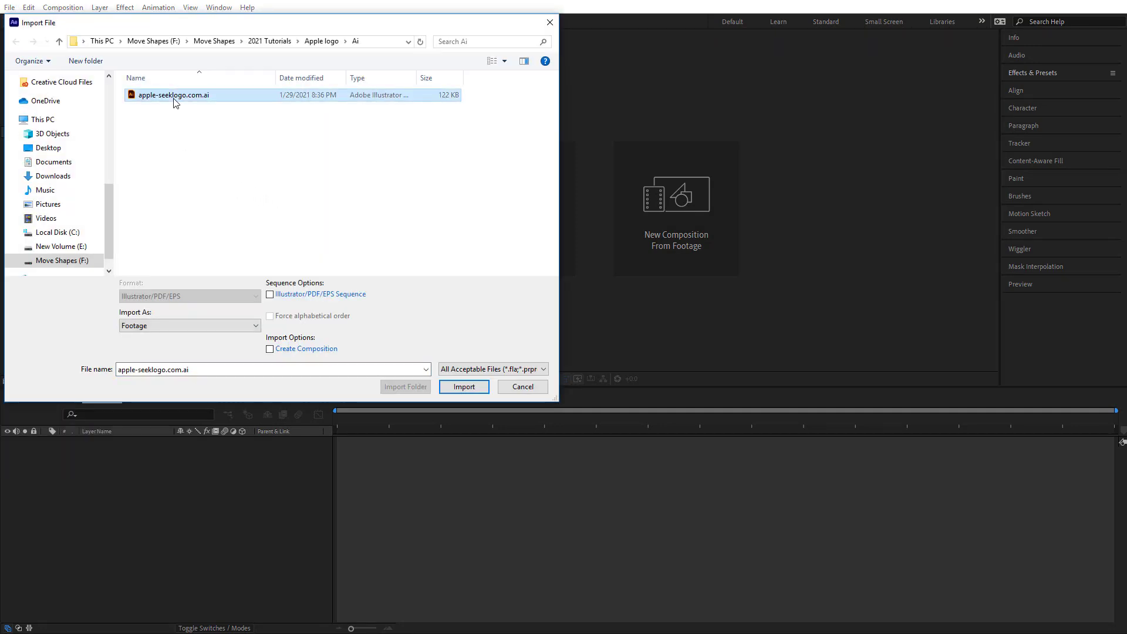
pyautogui.click(186, 325)
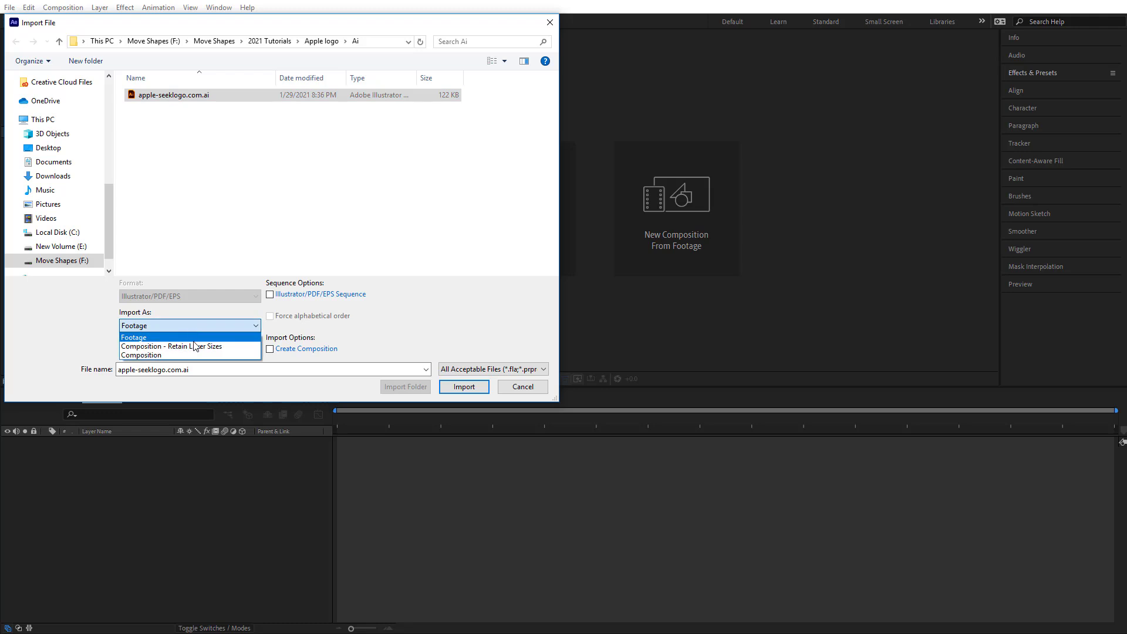
pyautogui.click(230, 347)
pyautogui.click(470, 388)
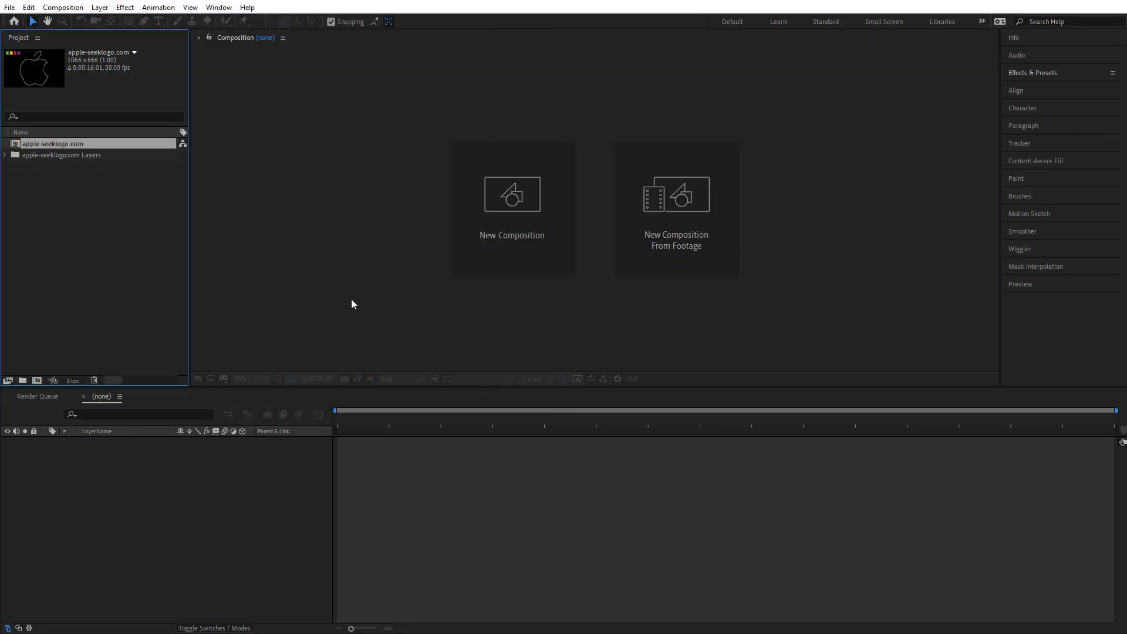
# Open the imported apple-seeklogo.com composition, check the Color code layer's visibility and lock that layer.
pyautogui.doubleClick(68, 145)
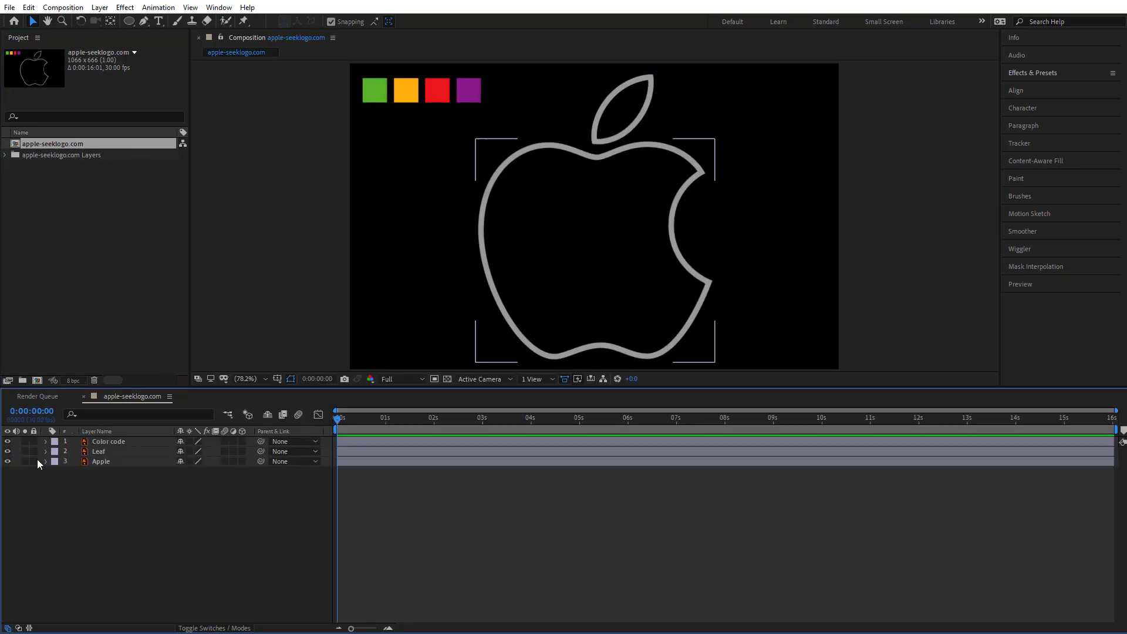
pyautogui.click(8, 441)
pyautogui.click(7, 441)
pyautogui.click(34, 441)
# Create shape layers from the Leaf and Apple vector layers.
pyautogui.click(101, 452)
pyautogui.keyDown('shift'); pyautogui.click(109, 462); pyautogui.keyUp('shift')
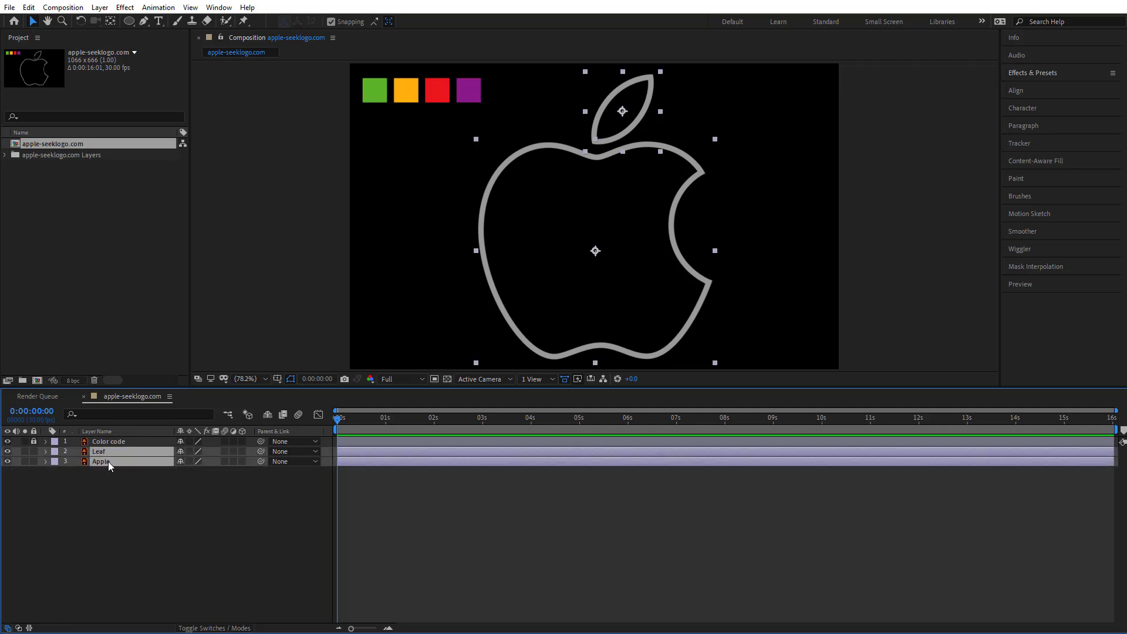
pyautogui.rightClick(169, 467)
pyautogui.moveTo(223, 356)
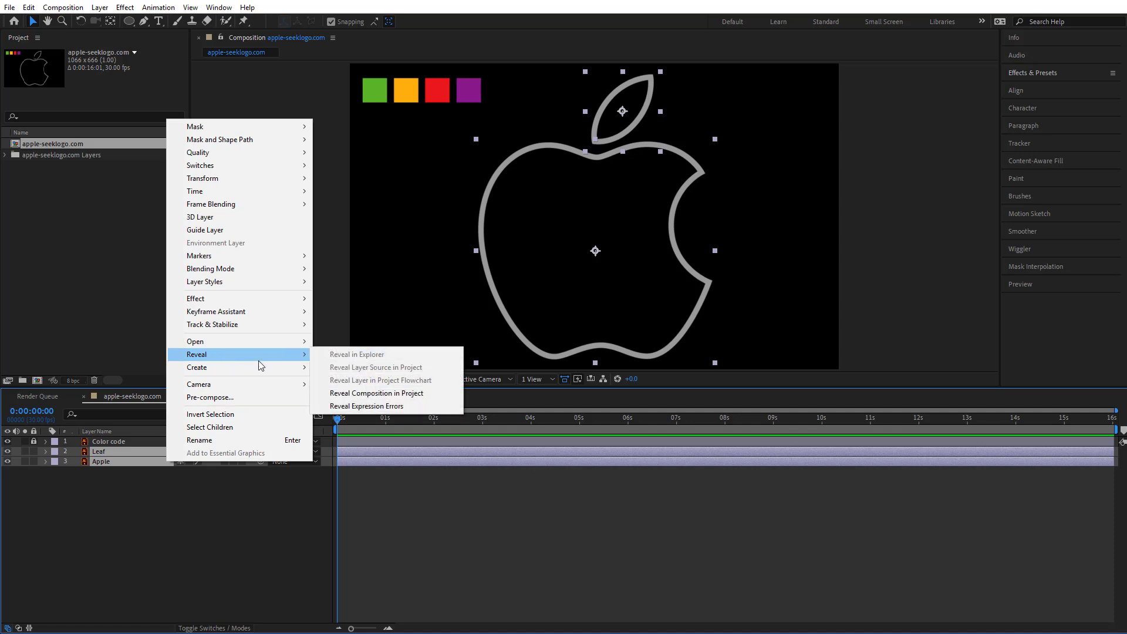
pyautogui.moveTo(297, 367)
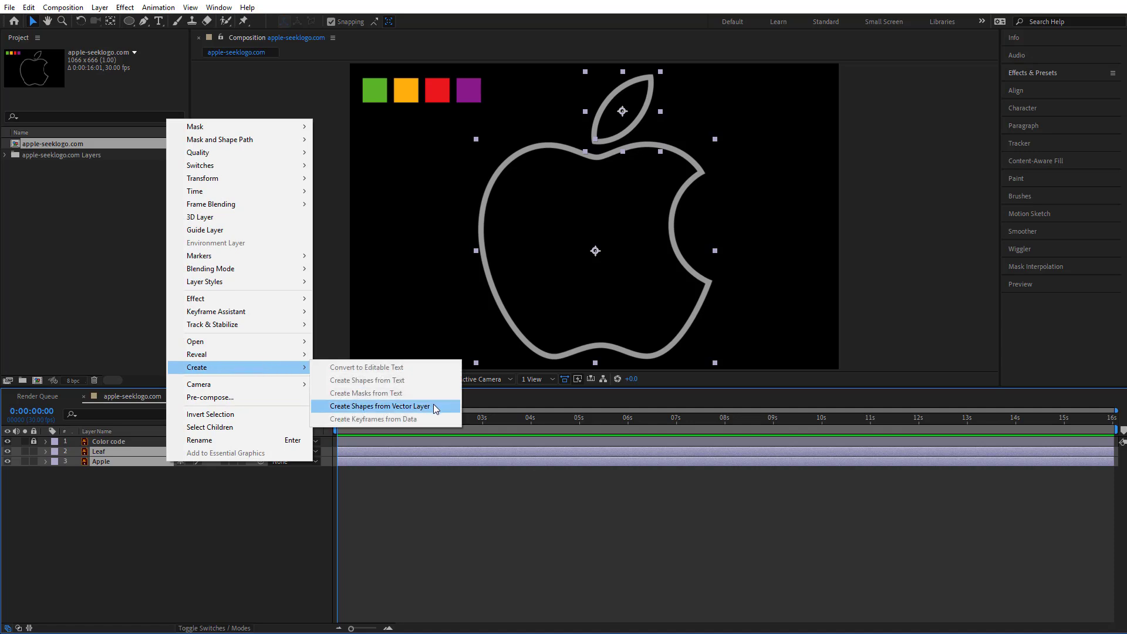
pyautogui.click(435, 406)
# Move the Apple Outlines layer directly below Leaf Outlines, keeping the original Leaf and Apple layers beneath them.
pyautogui.moveTo(120, 473); pyautogui.dragTo(120, 461)
pyautogui.keyDown('ctrl'); pyautogui.click(105, 472); pyautogui.keyUp('ctrl')
pyautogui.keyDown('ctrl'); pyautogui.click(103, 481); pyautogui.keyUp('ctrl')
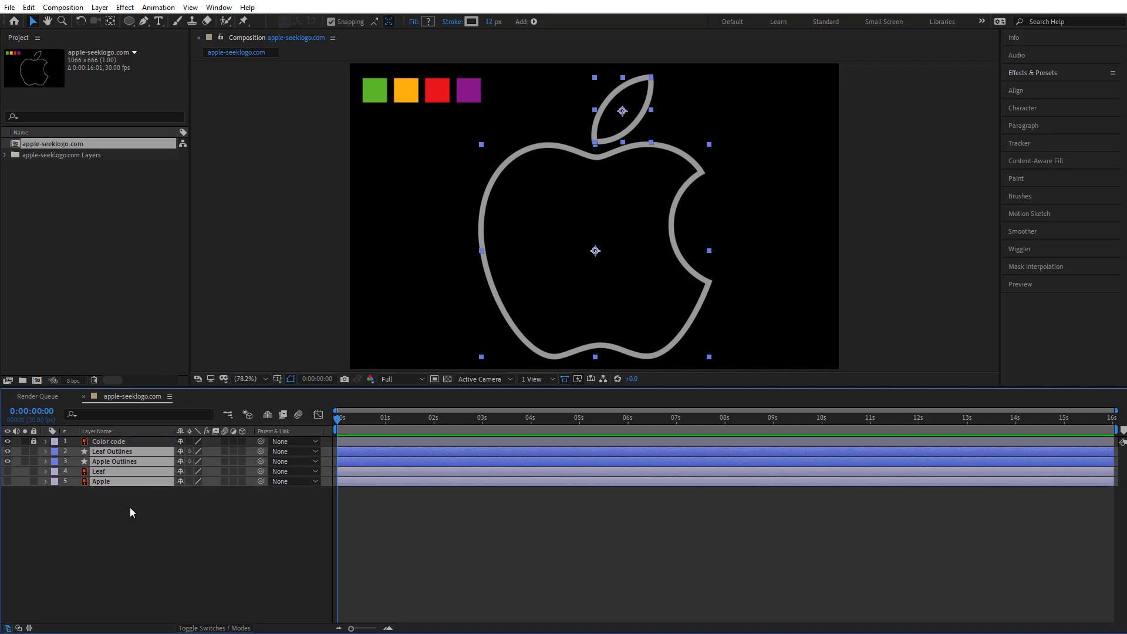
pyautogui.click(131, 513)
# Mark the original Leaf and Apple layers as shy and hide shy layers in the timeline.
pyautogui.click(104, 471)
pyautogui.keyDown('ctrl'); pyautogui.click(130, 483); pyautogui.keyUp('ctrl')
pyautogui.click(180, 471)
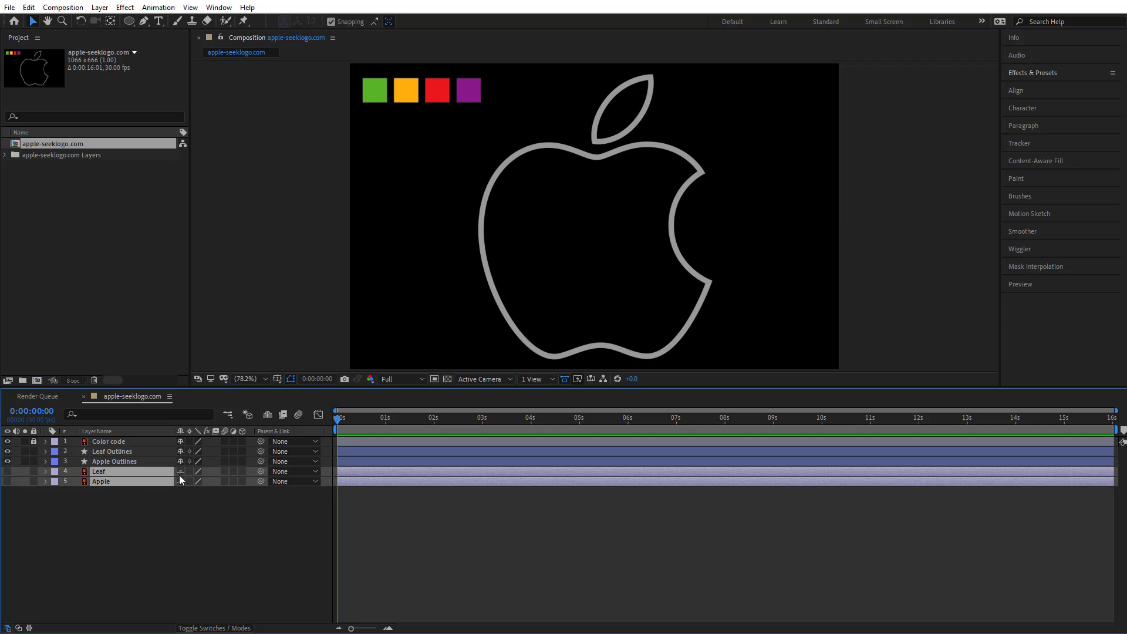
pyautogui.click(267, 414)
pyautogui.click(267, 415)
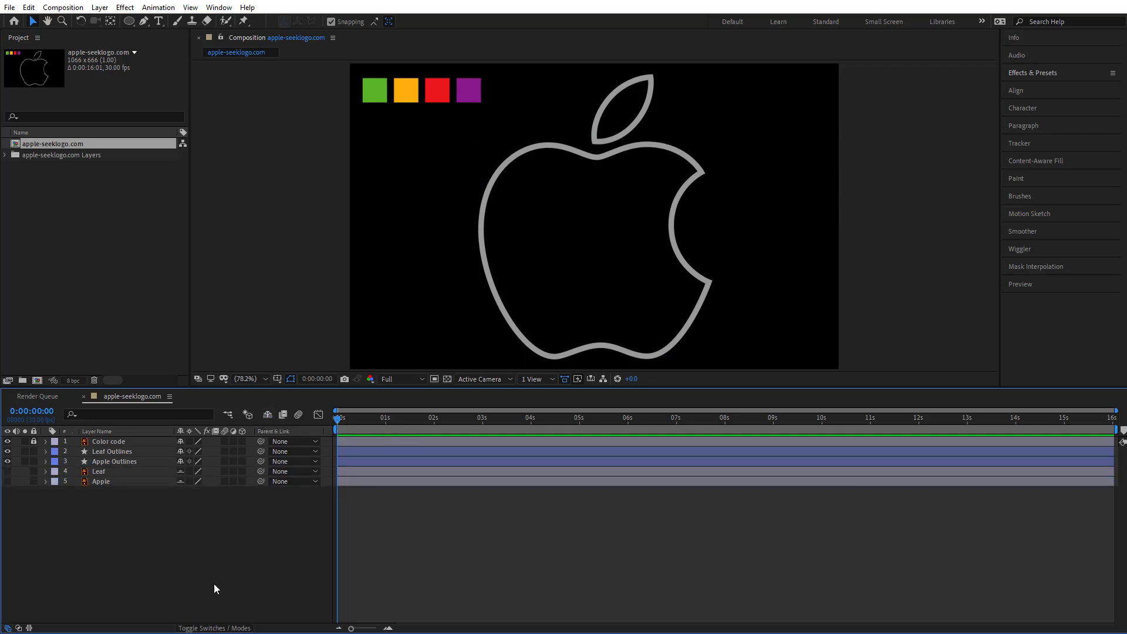
pyautogui.click(213, 628)
pyautogui.click(212, 628)
pyautogui.click(180, 471)
pyautogui.click(267, 415)
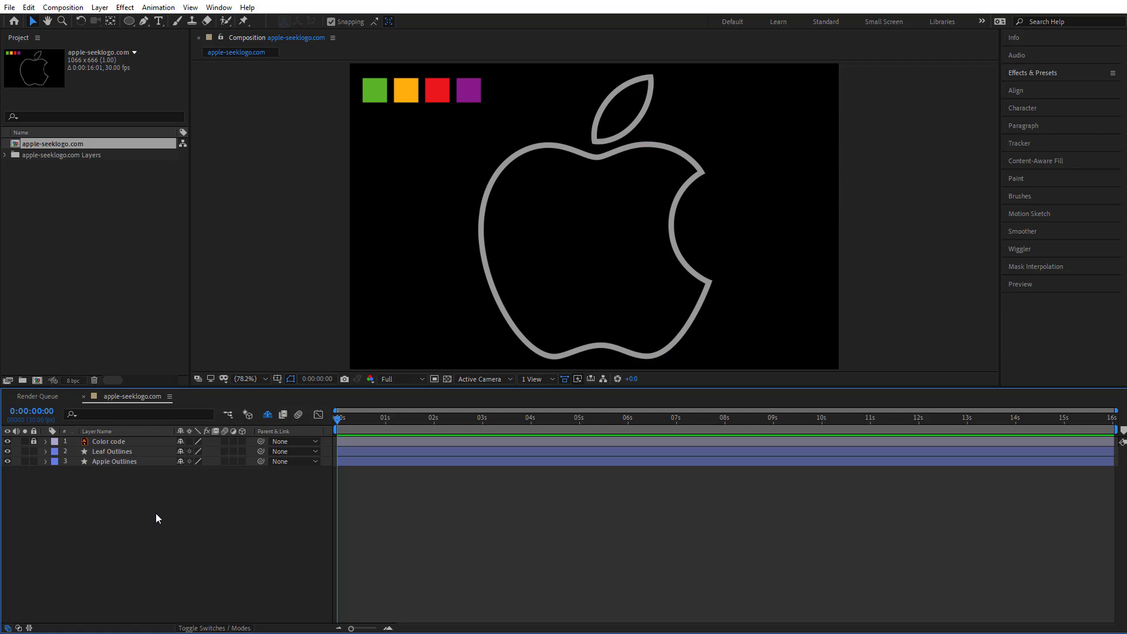
# Delete the imported composition and its layers folder from the project.
pyautogui.click(124, 298)
pyautogui.hotkey('ctrl', 'a')
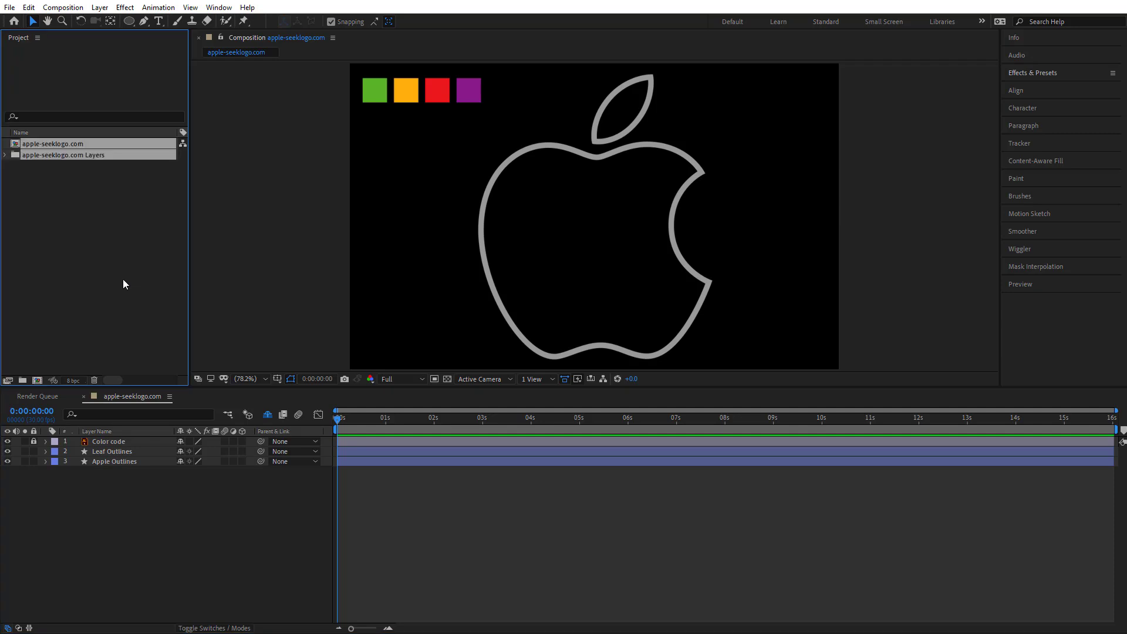
pyautogui.press('Delete')
pyautogui.press('Return')
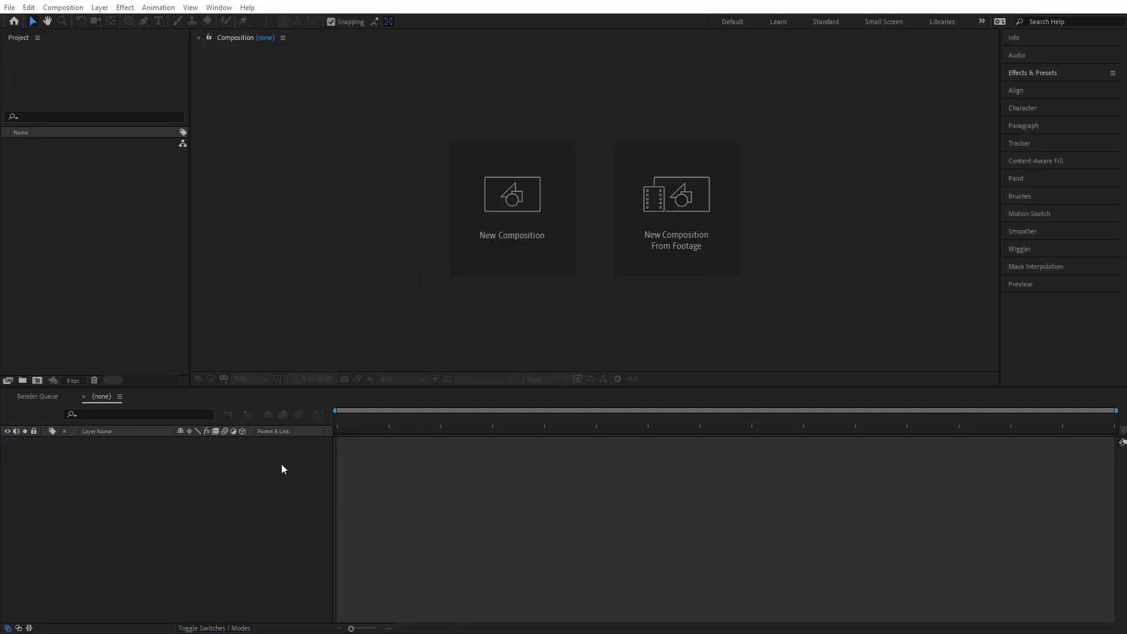
# Import apple-seeklogo.com.ai as Composition - Retain Layer Sizes.
pyautogui.click(9, 7)
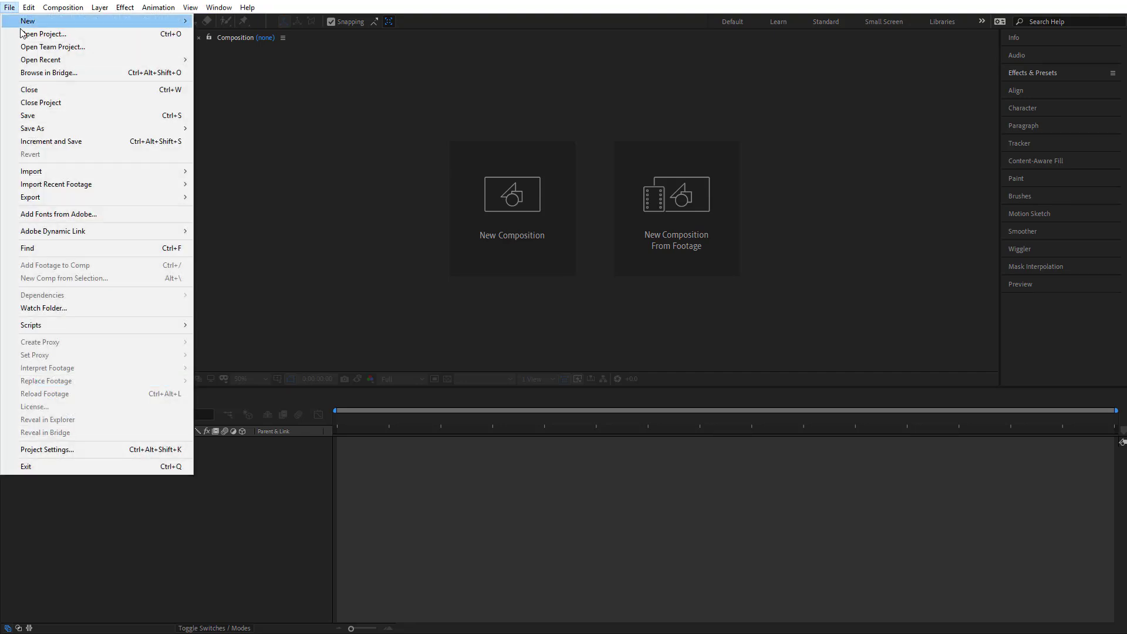
pyautogui.moveTo(75, 171)
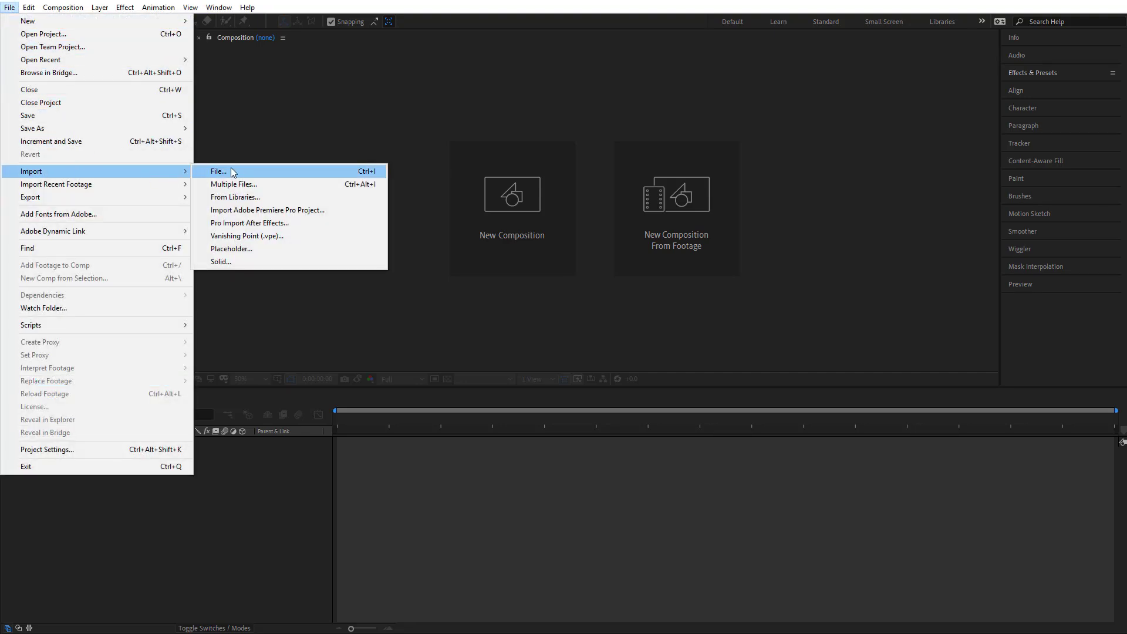
pyautogui.click(231, 171)
pyautogui.click(181, 96)
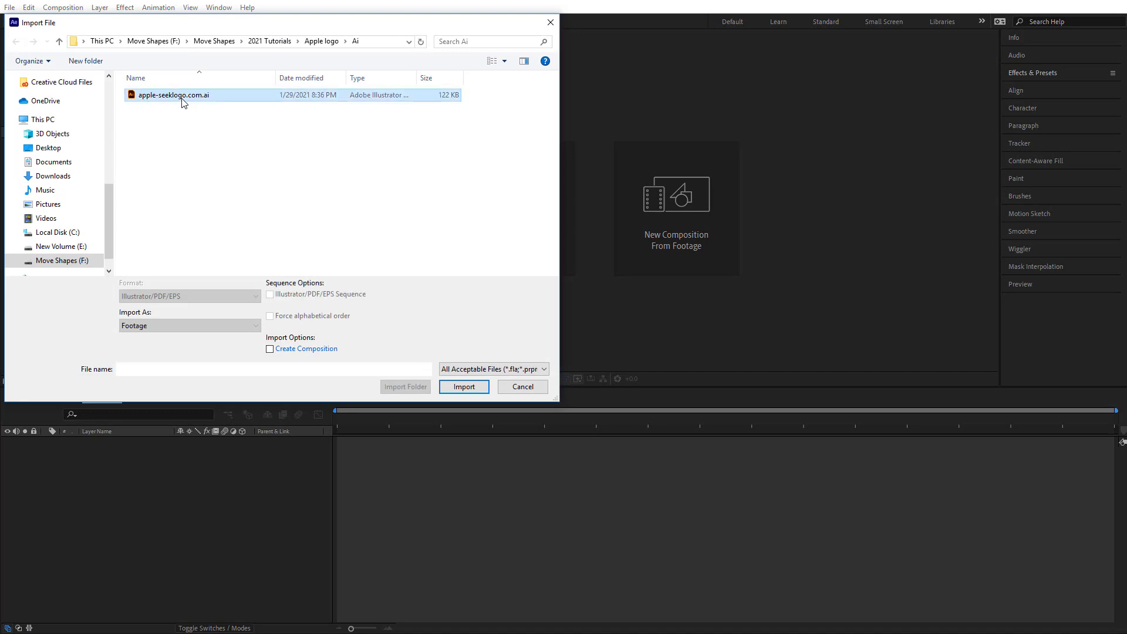
pyautogui.click(208, 320)
pyautogui.click(232, 338)
pyautogui.click(235, 327)
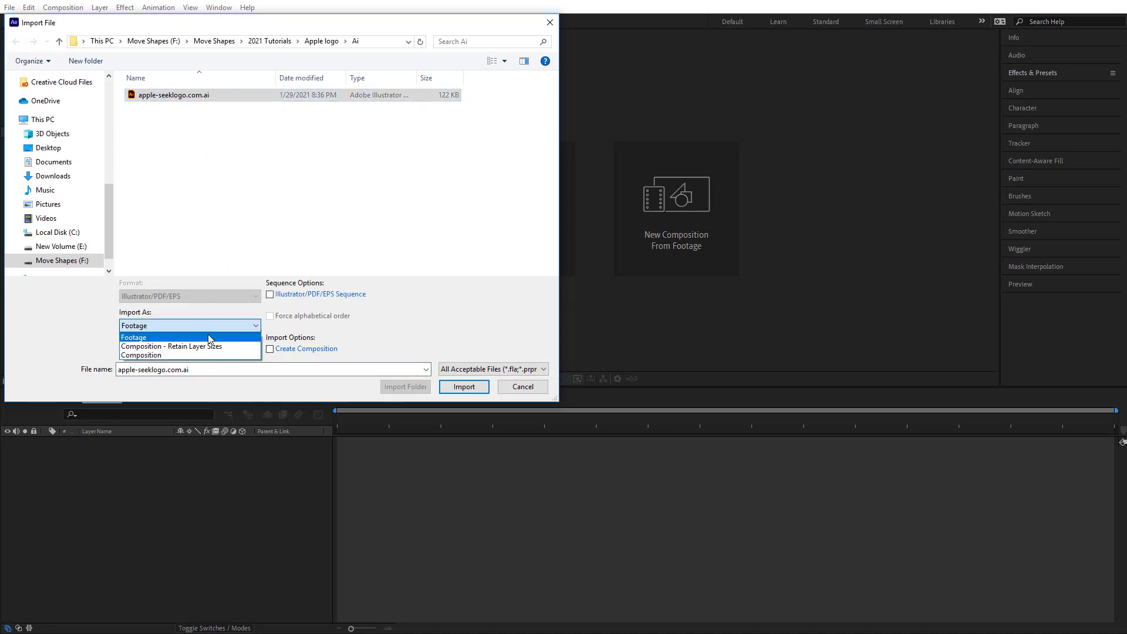
pyautogui.click(225, 350)
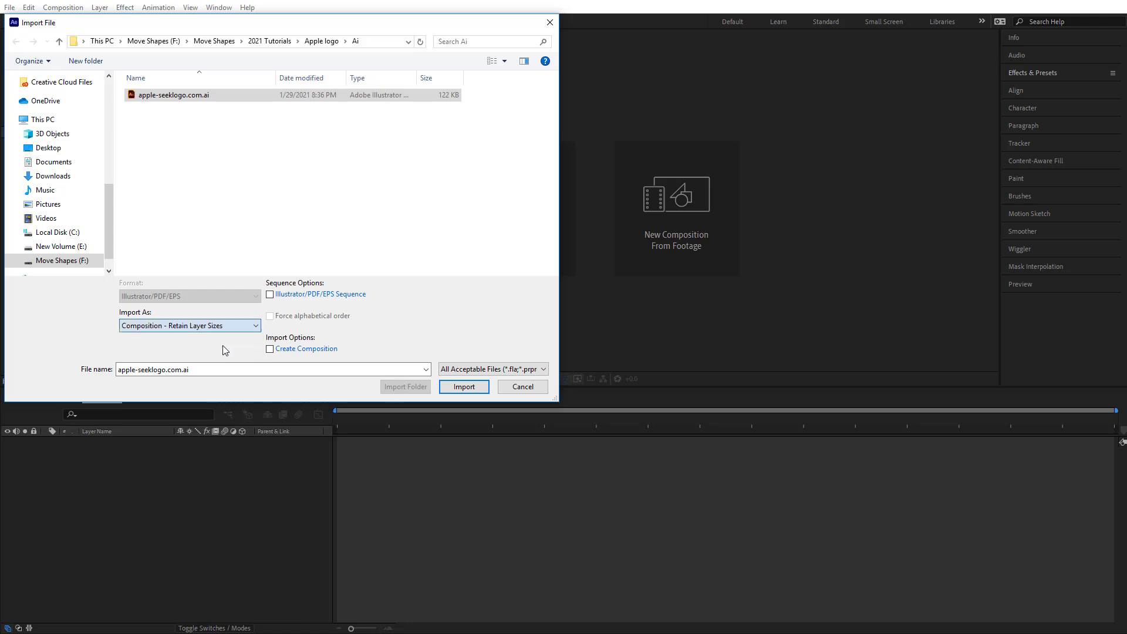
pyautogui.click(453, 385)
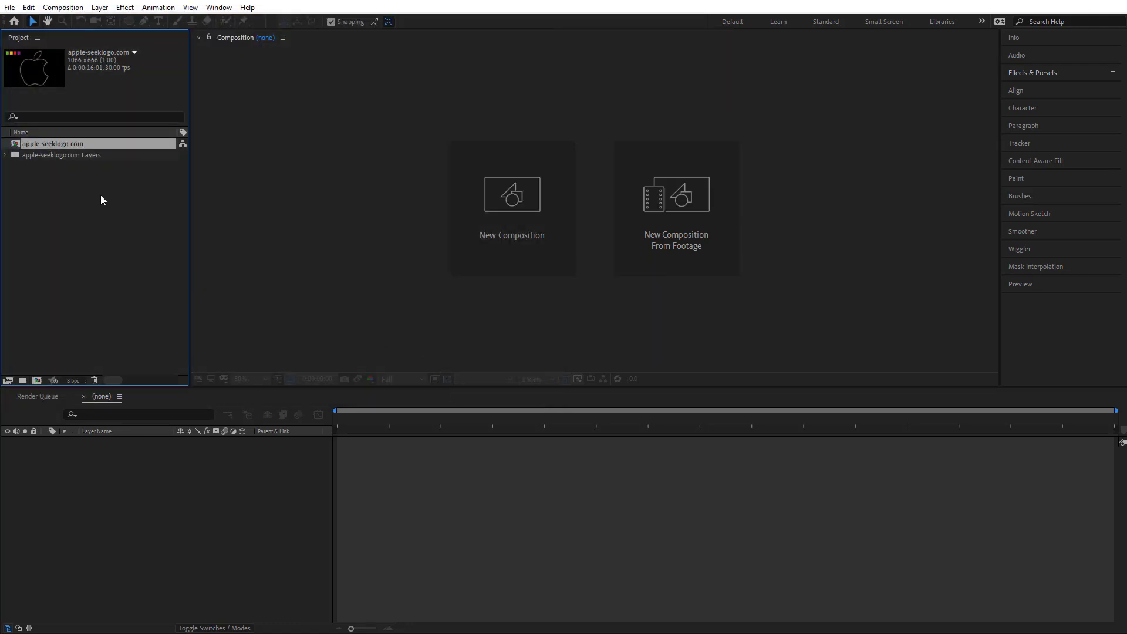
# Open the apple-seeklogo.com composition, lock the Color code layer and check its visibility.
pyautogui.doubleClick(68, 144)
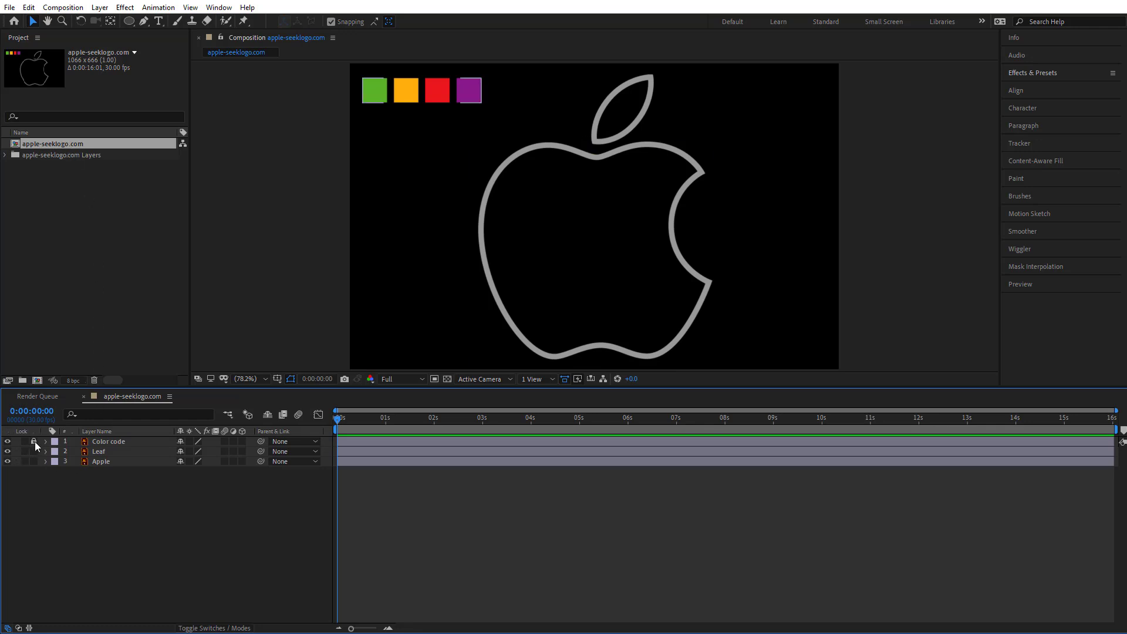
pyautogui.click(8, 442)
pyautogui.click(7, 442)
# Convert the Leaf and Apple vector layers into shape layers.
pyautogui.click(99, 451)
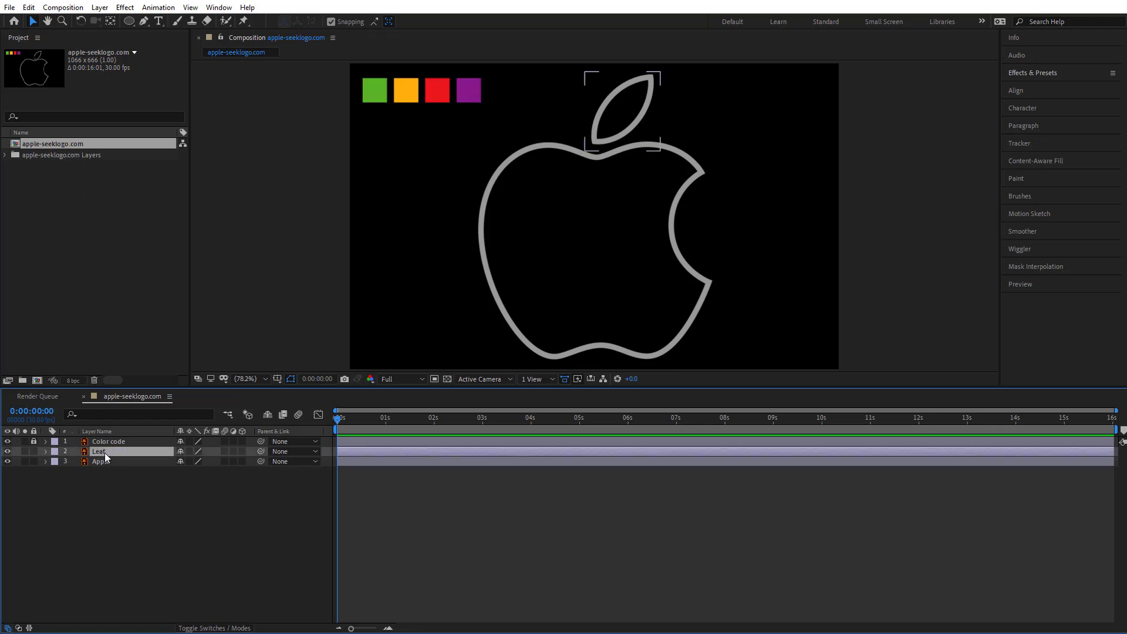
pyautogui.keyDown('shift'); pyautogui.click(102, 462); pyautogui.keyUp('shift')
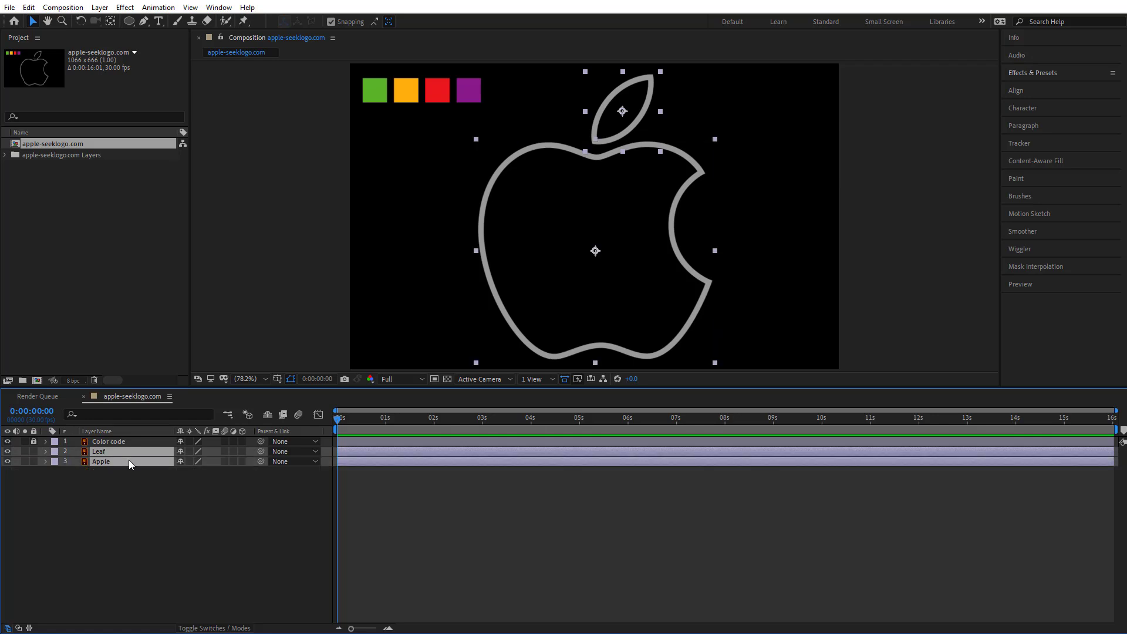
pyautogui.rightClick(130, 464)
pyautogui.moveTo(265, 366)
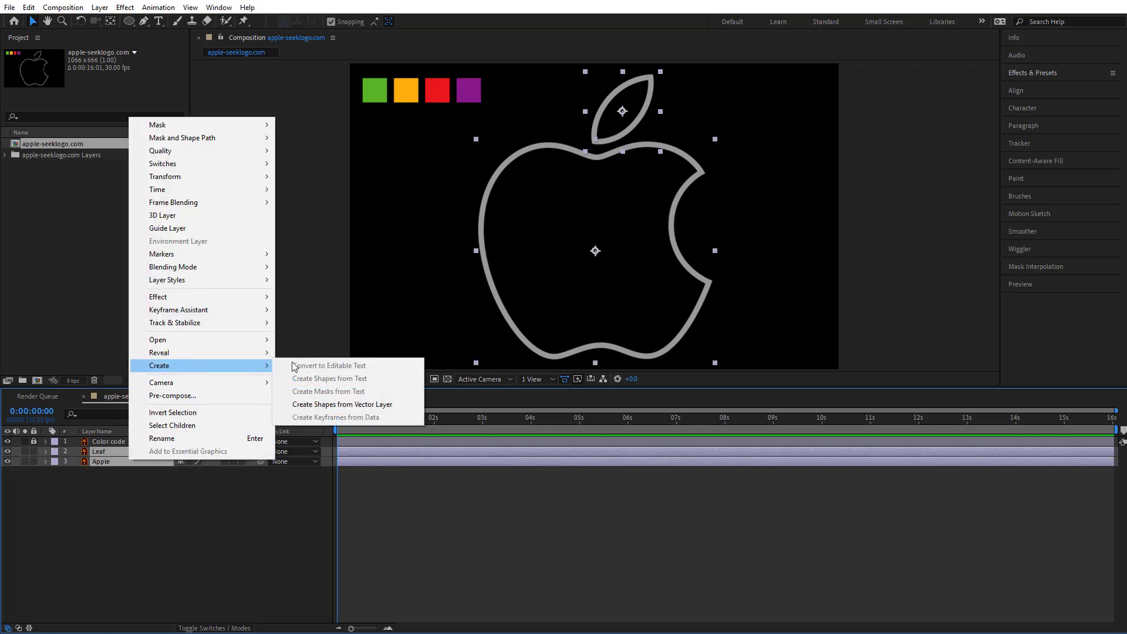
pyautogui.click(346, 404)
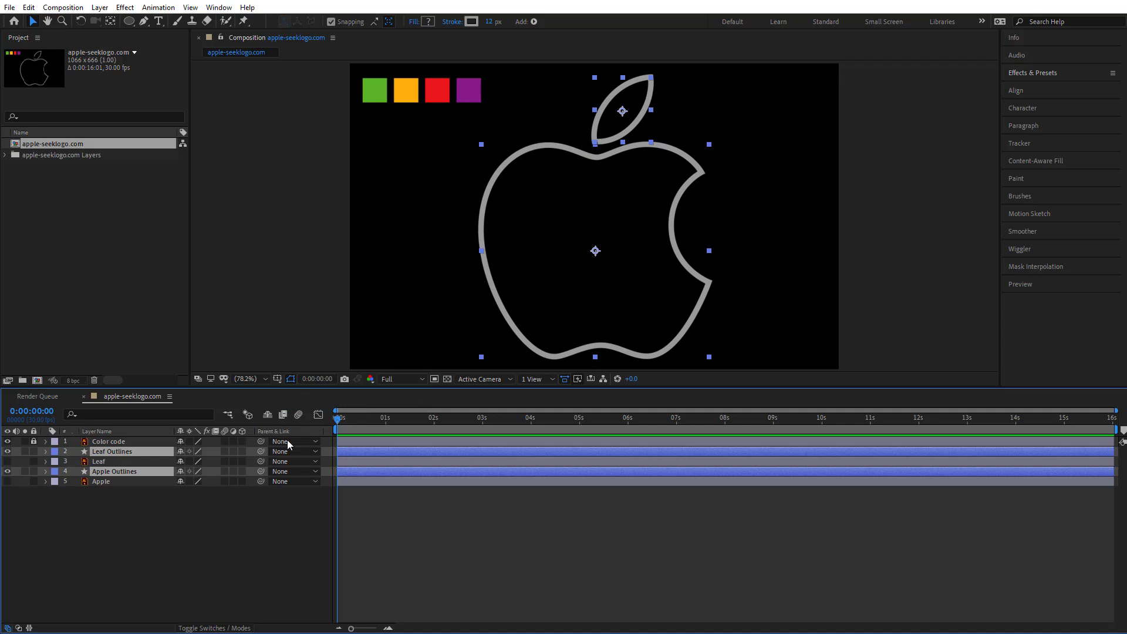
# Move Apple Outlines directly below Leaf Outlines and hide the original Leaf and Apple layers as shy layers.
pyautogui.moveTo(143, 473); pyautogui.dragTo(140, 461)
pyautogui.click(126, 504)
pyautogui.click(97, 474)
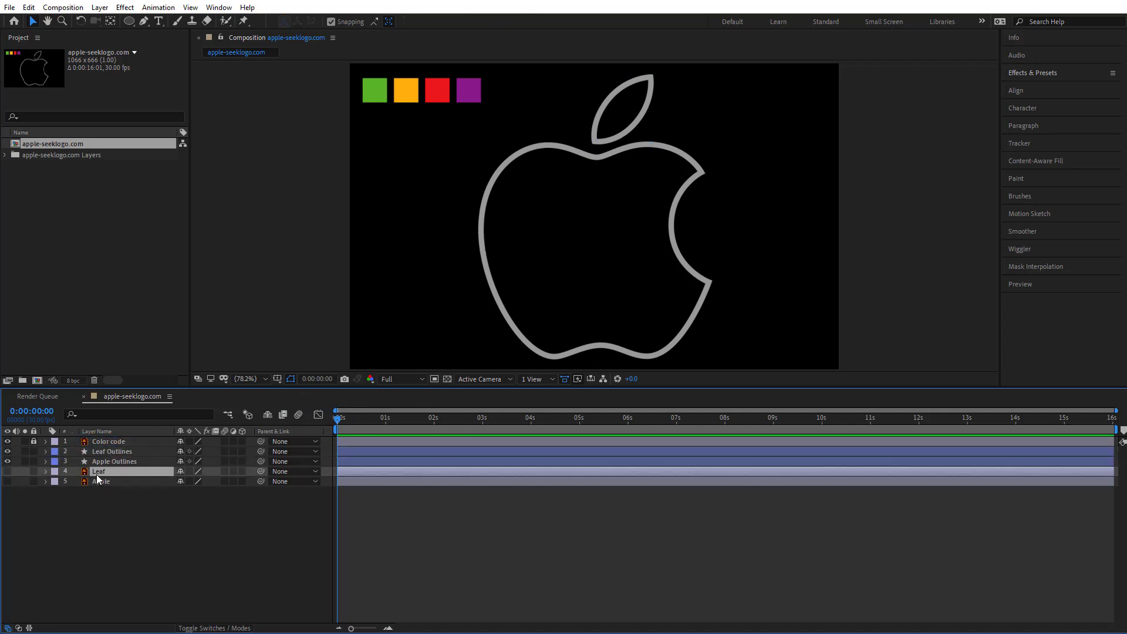
pyautogui.keyDown('ctrl'); pyautogui.click(100, 481); pyautogui.keyUp('ctrl')
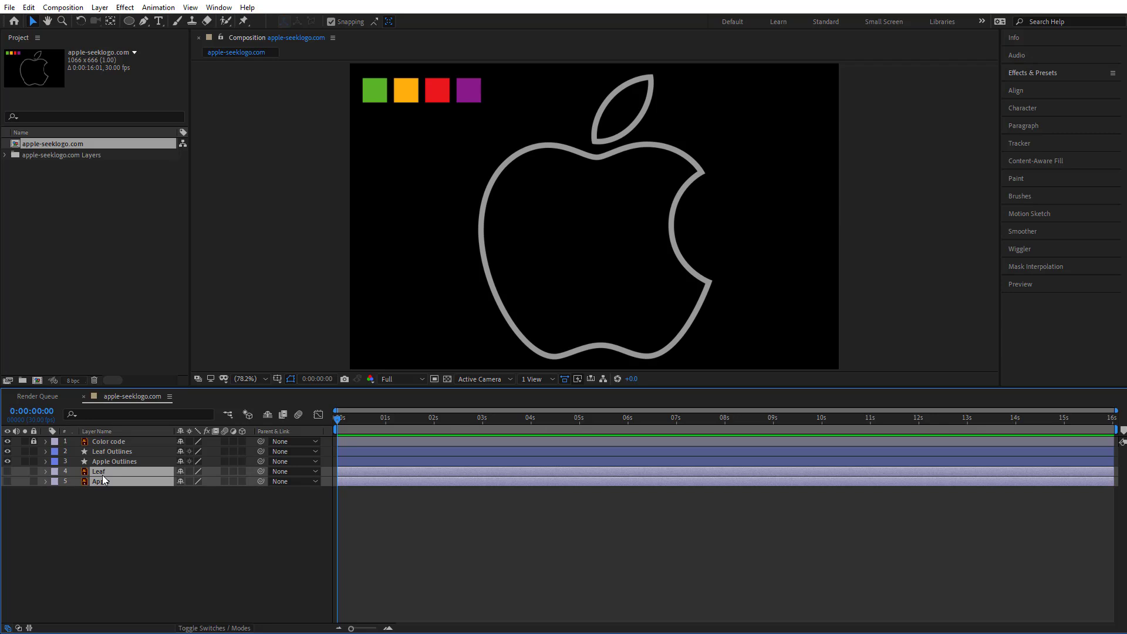
pyautogui.click(220, 628)
pyautogui.click(221, 628)
pyautogui.click(180, 477)
pyautogui.click(268, 415)
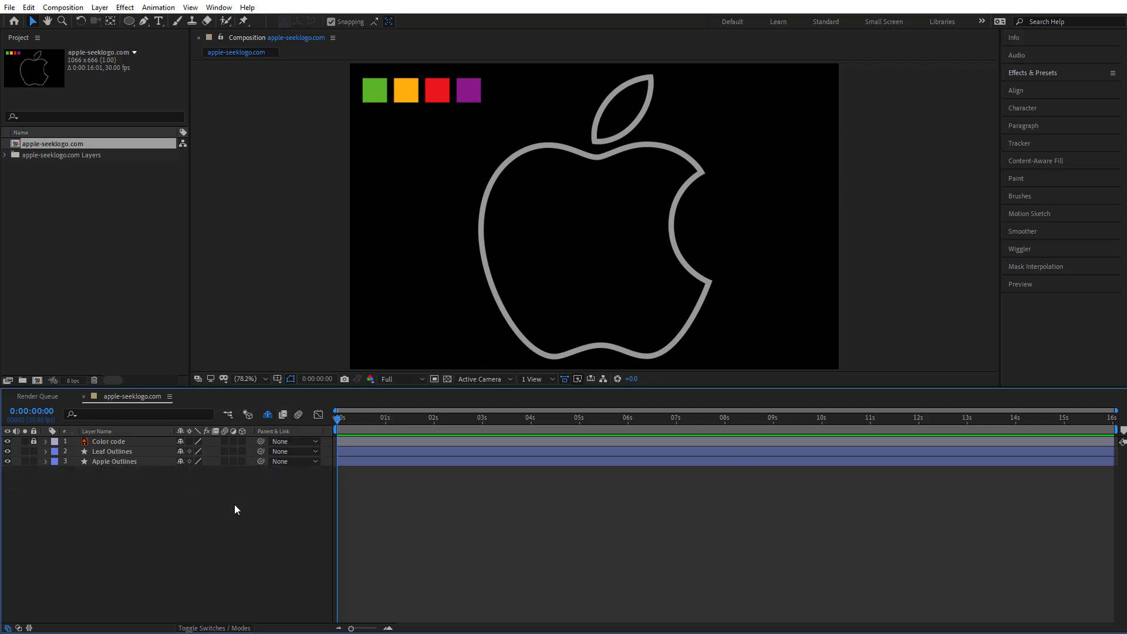
# Check the Leaf Outlines and Apple Outlines layers by switching the visibility of each off and on again.
pyautogui.click(7, 451)
pyautogui.click(7, 452)
pyautogui.click(7, 461)
pyautogui.click(7, 461)
# Add Trim Paths to the Apple Outlines layer and show its properties.
pyautogui.click(98, 460)
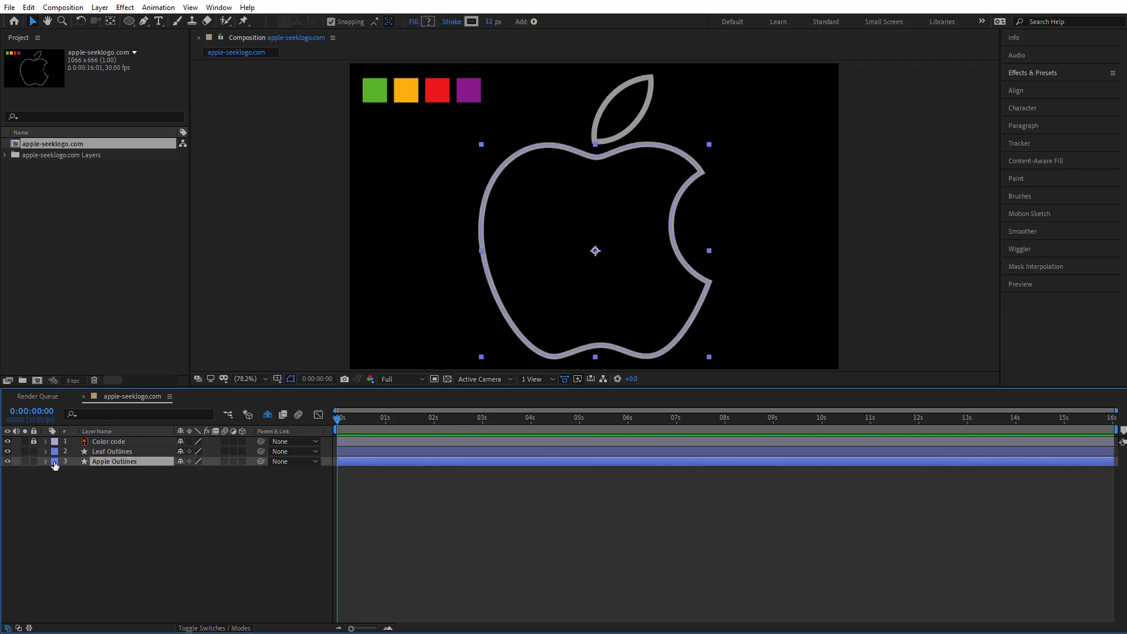
pyautogui.click(46, 461)
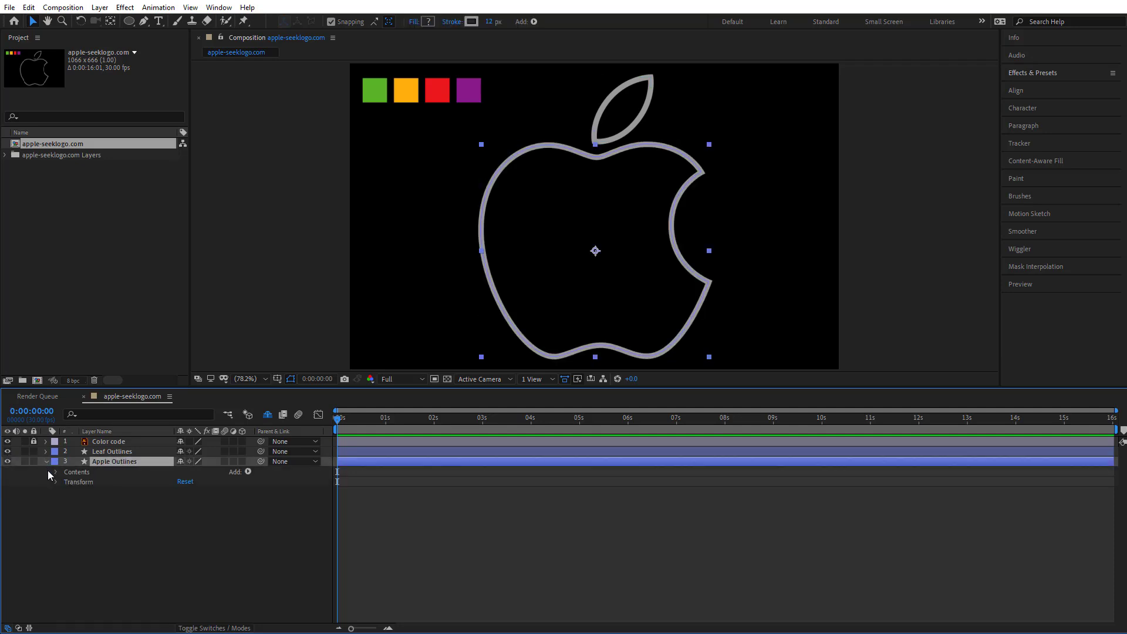
pyautogui.click(247, 471)
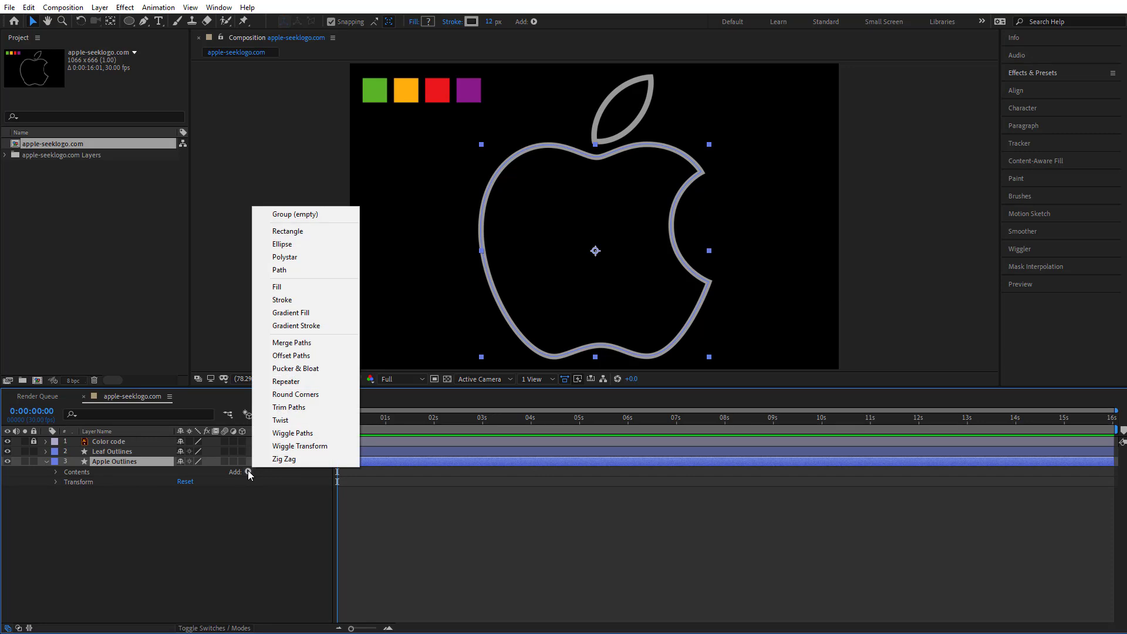
pyautogui.click(303, 407)
pyautogui.click(65, 491)
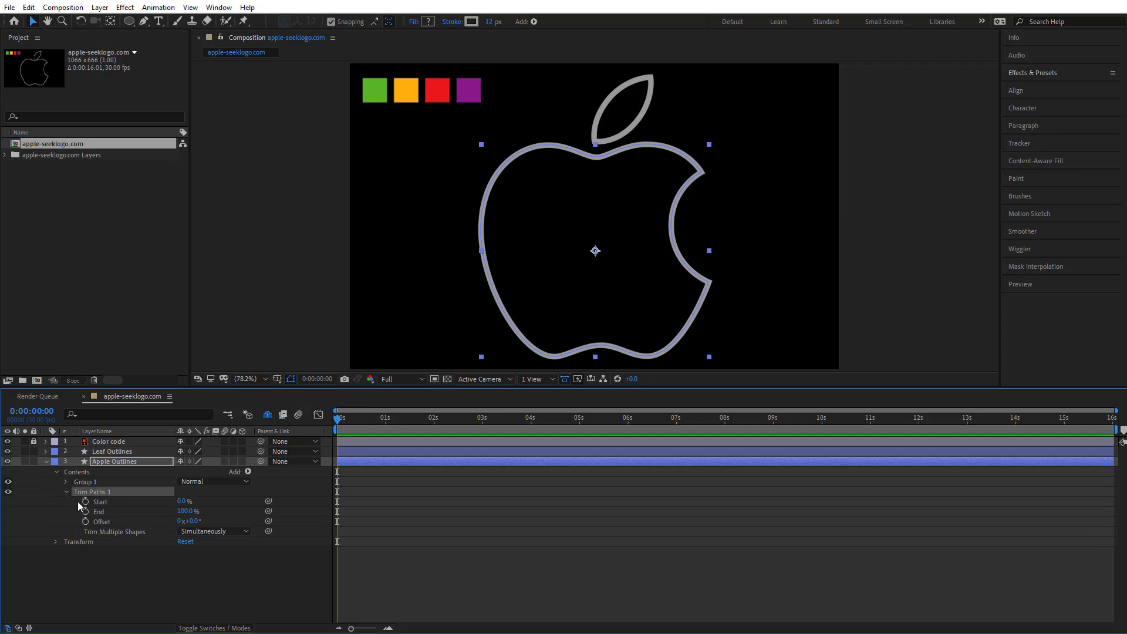
# Keyframe the Trim Paths End of Apple Outlines from 0% at 0 s to 100% at 5 s.
pyautogui.moveTo(185, 512); pyautogui.dragTo(133, 535)
pyautogui.click(113, 568)
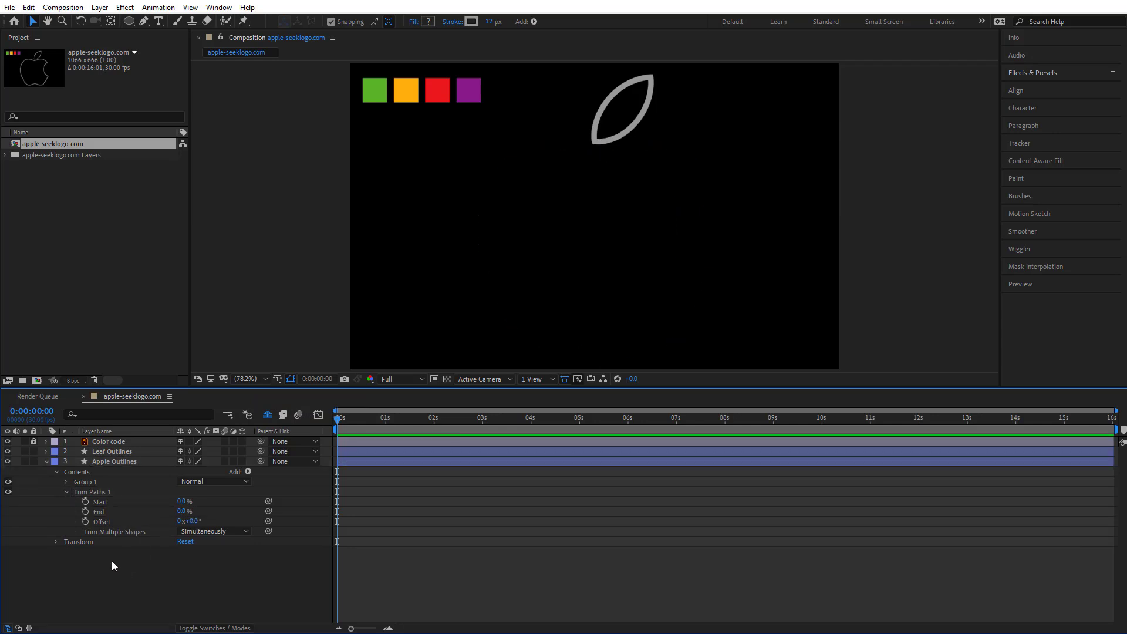
pyautogui.click(85, 511)
pyautogui.moveTo(338, 440); pyautogui.dragTo(579, 446)
pyautogui.click(182, 511)
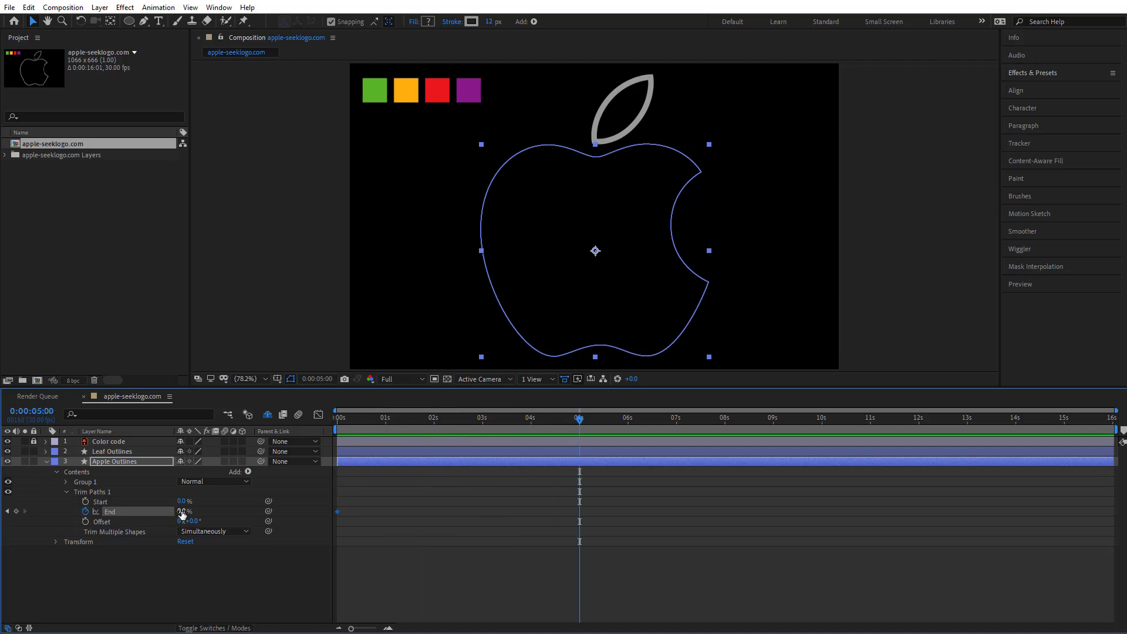
pyautogui.write('20')
pyautogui.press('Return')
pyautogui.moveTo(193, 512); pyautogui.dragTo(249, 511)
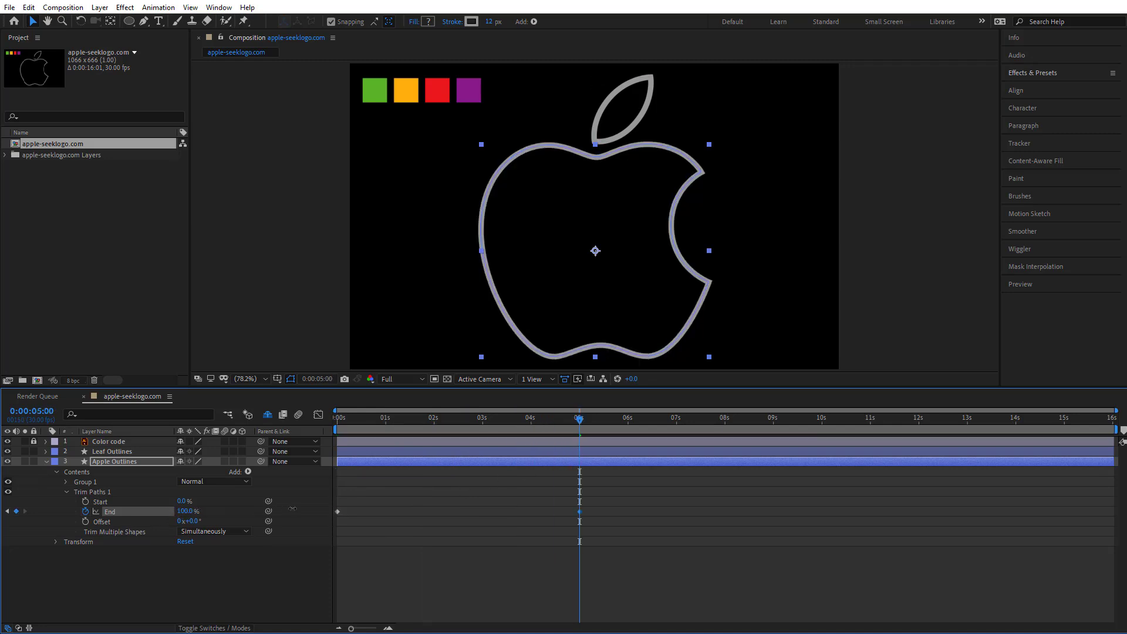
# Keyframe the Trim Paths Start of Apple Outlines from 0% at 0:00:01:29 to 100% at 0:00:06:29.
pyautogui.moveTo(385, 424); pyautogui.dragTo(432, 432)
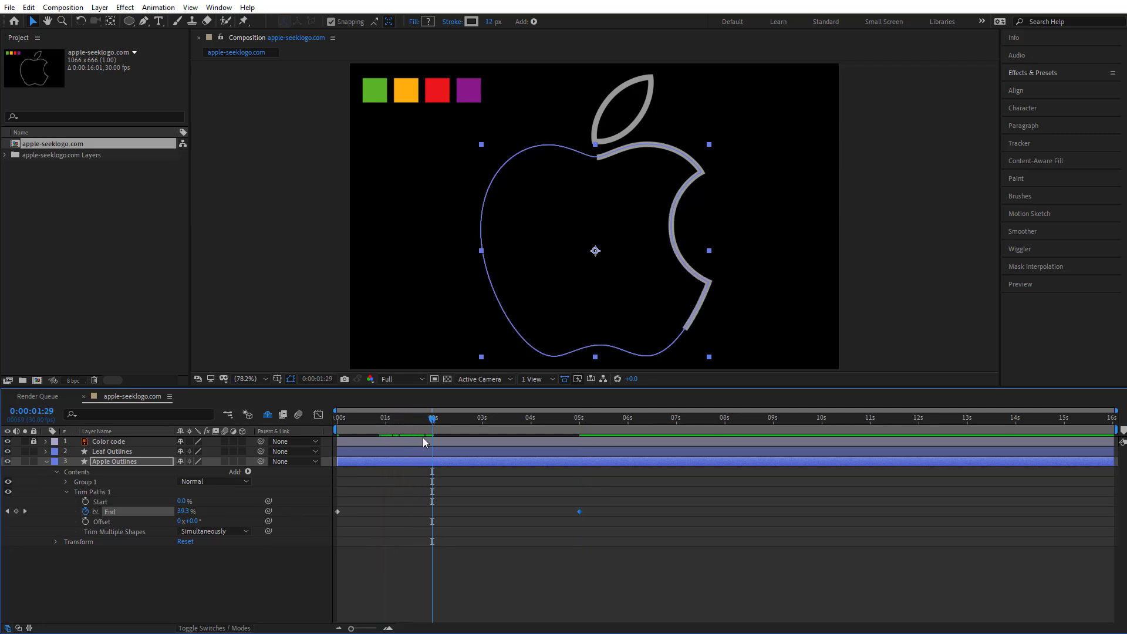
pyautogui.click(85, 502)
pyautogui.moveTo(435, 420); pyautogui.dragTo(679, 431)
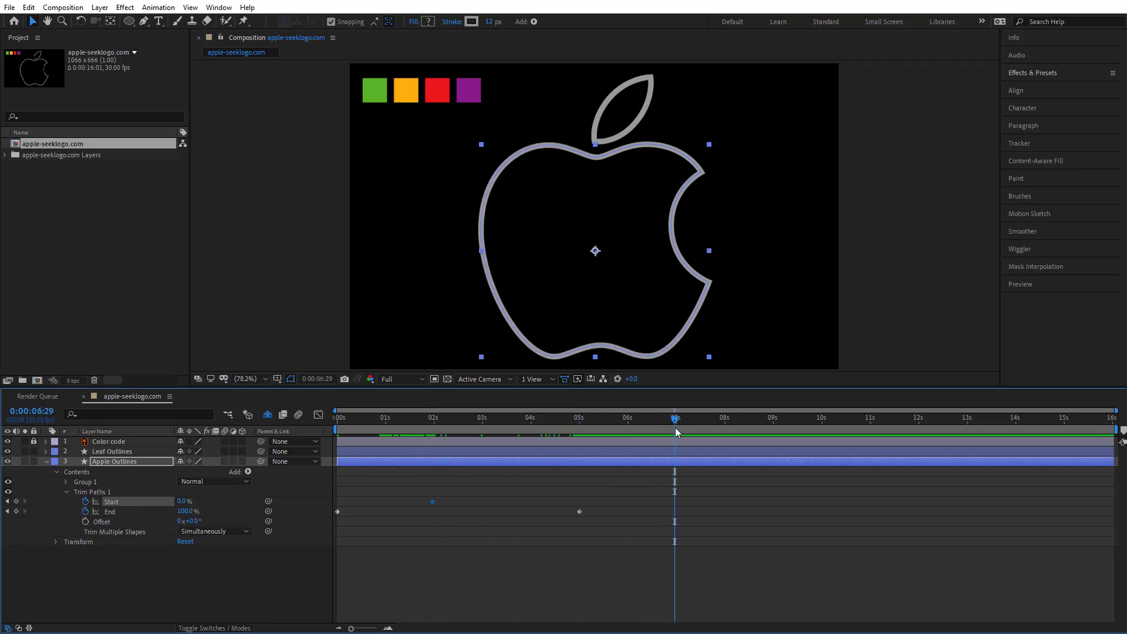
pyautogui.moveTo(193, 504); pyautogui.dragTo(308, 509)
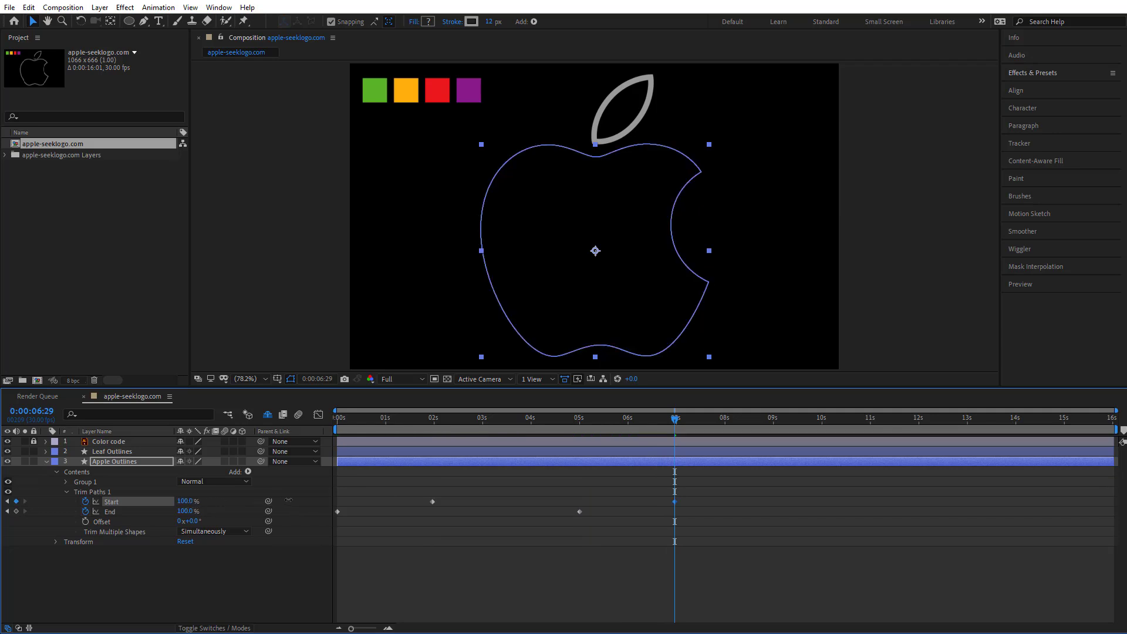
pyautogui.click(537, 586)
# Preview the apple outline's trim animation from the start and return to 0 s.
pyautogui.moveTo(579, 420); pyautogui.dragTo(338, 469)
pyautogui.press('space')
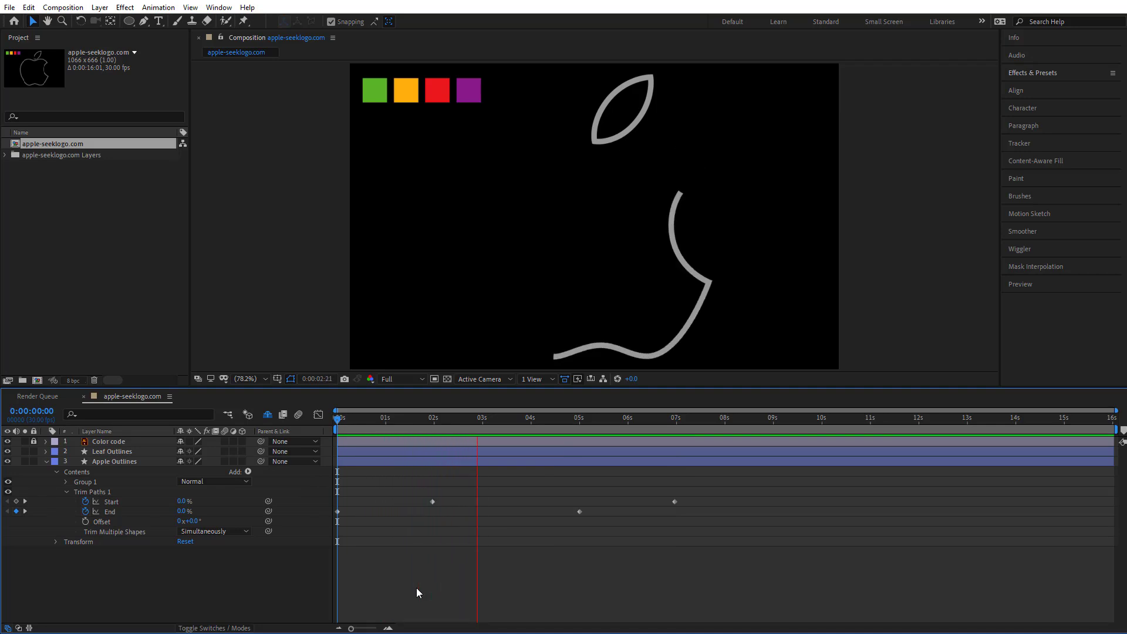
pyautogui.click(475, 417)
pyautogui.moveTo(477, 416)
pyautogui.mouseDown()
pyautogui.moveTo(346, 434)
pyautogui.moveTo(368, 440)
pyautogui.moveTo(325, 449)
pyautogui.moveTo(372, 446)
pyautogui.moveTo(318, 453)
pyautogui.mouseUp()
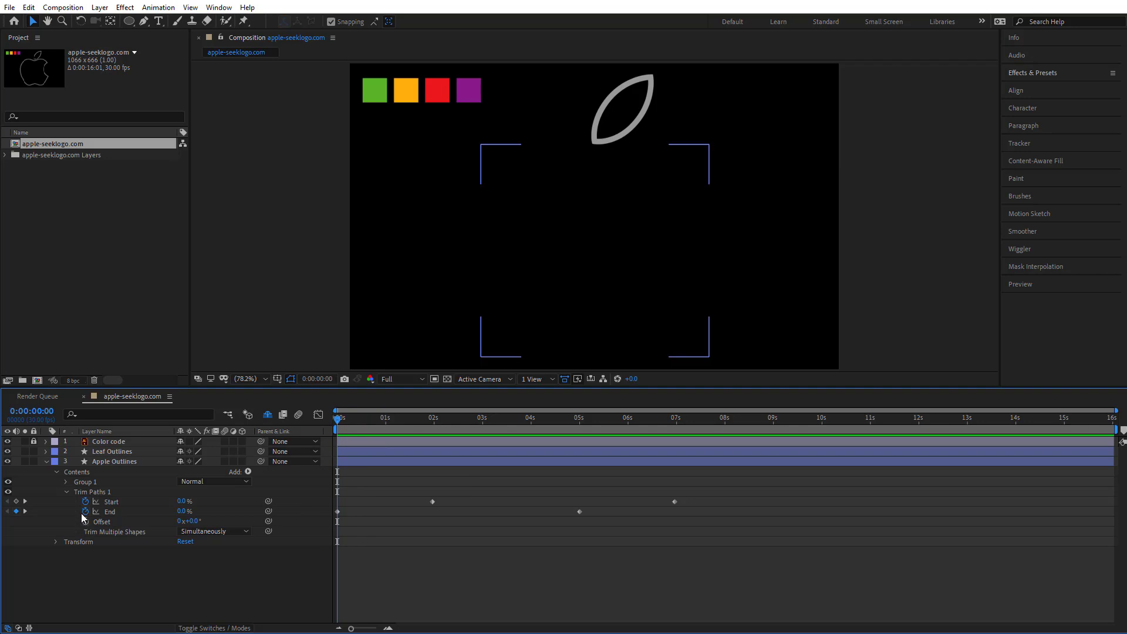
# Enable keyframing for Stroke 1's Stroke Width on Apple Outlines at 0 s and show only the layer's keyframed properties.
pyautogui.click(66, 491)
pyautogui.click(65, 481)
pyautogui.click(75, 502)
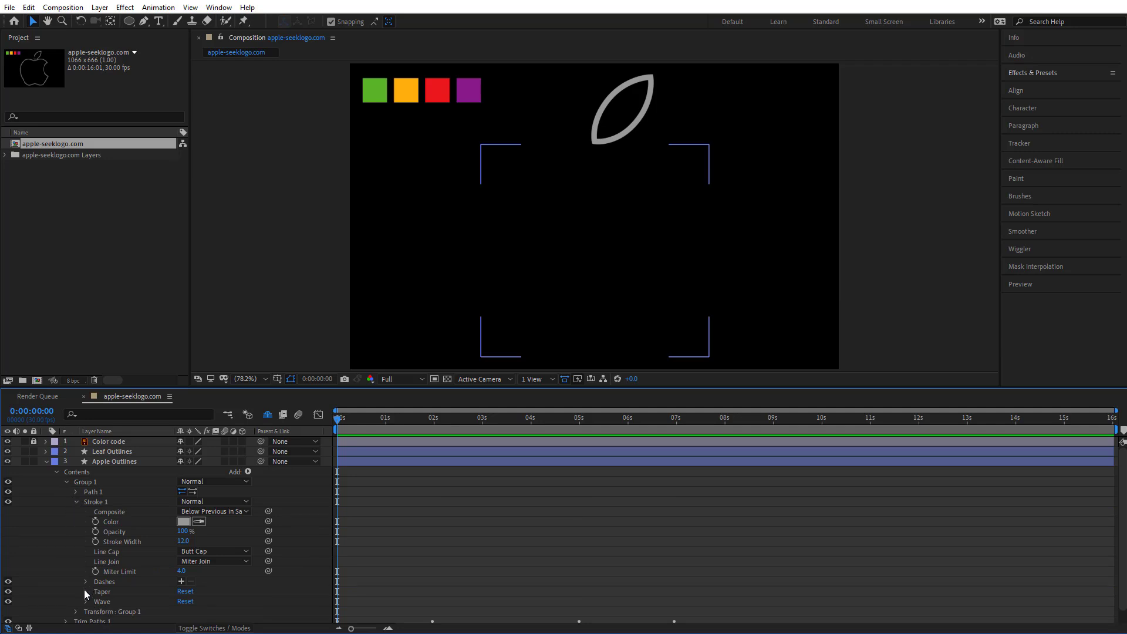
pyautogui.click(95, 540)
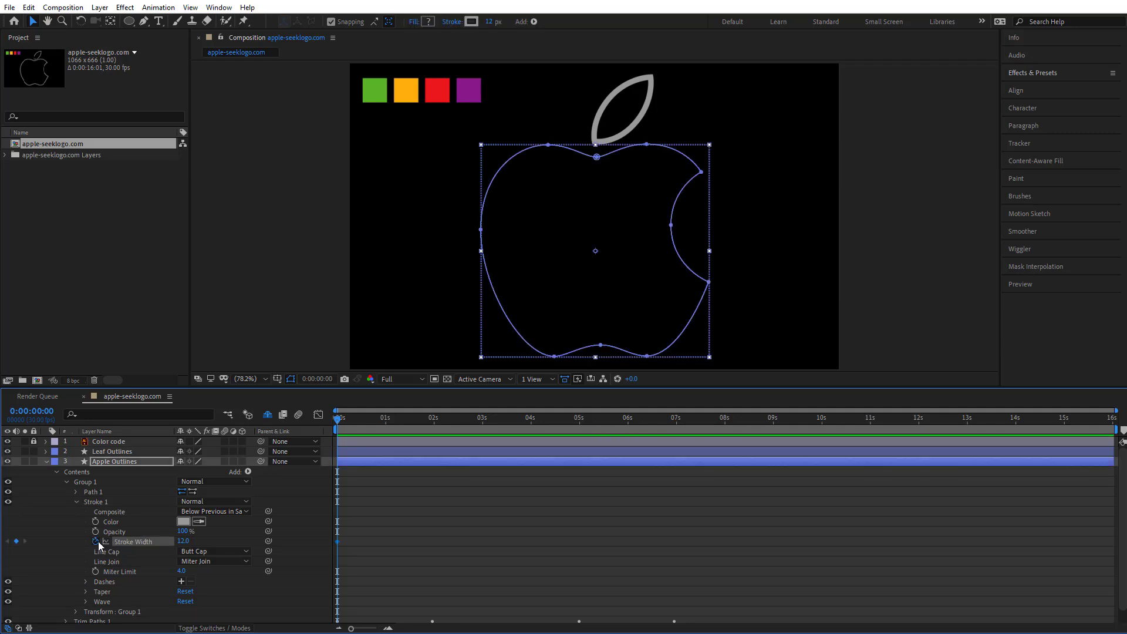
pyautogui.scroll(-1, 421, 528)
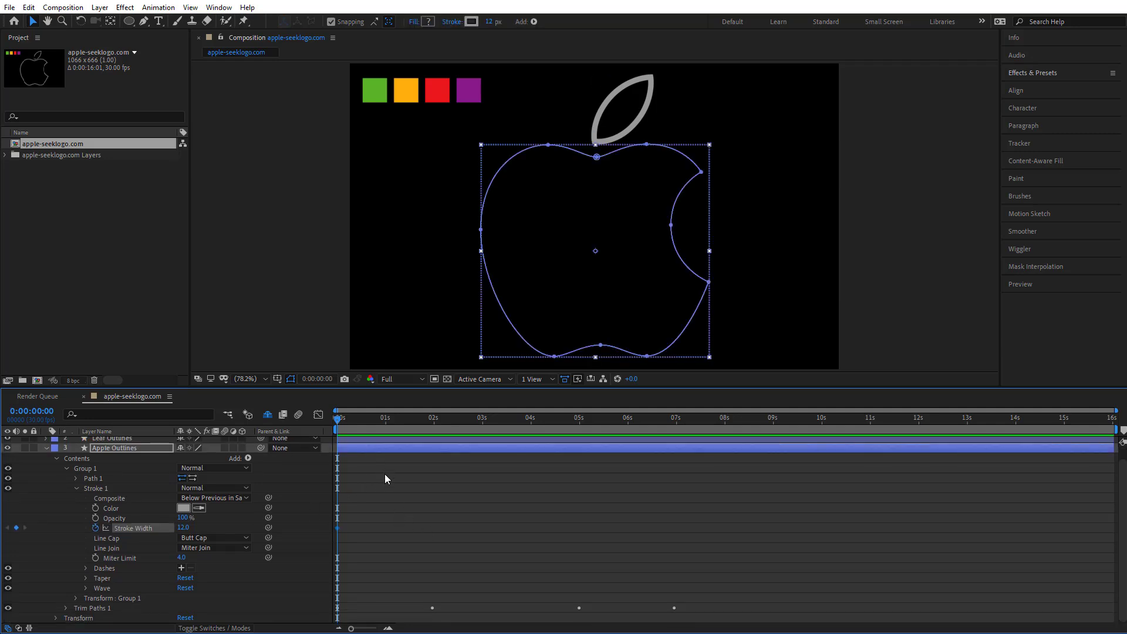
pyautogui.press('u')
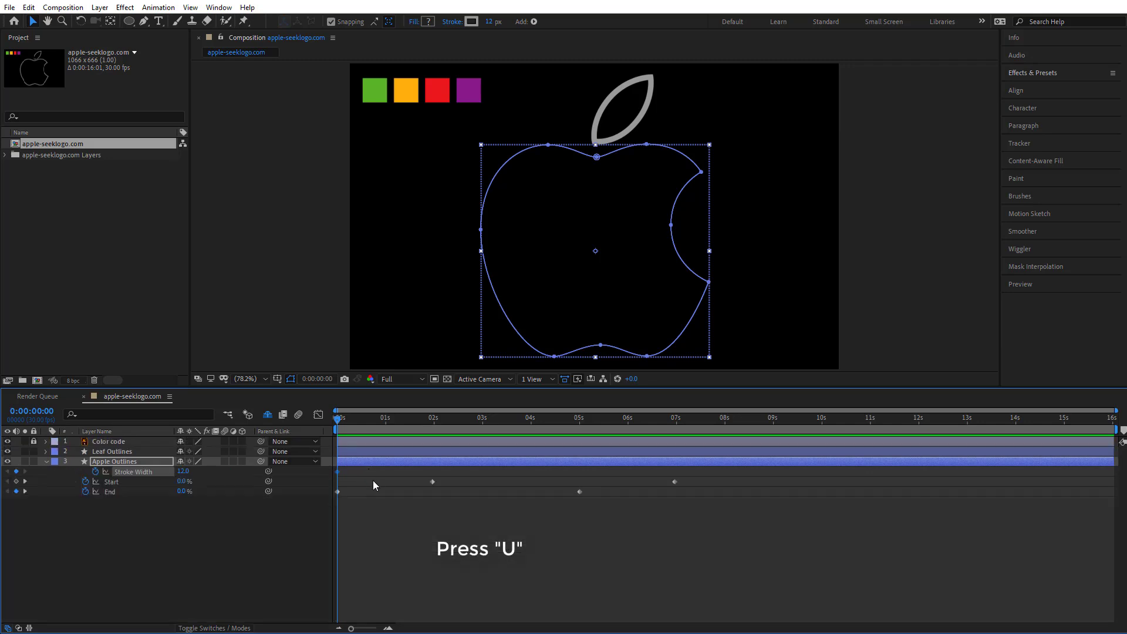
# Add a Stroke Width keyframe at 2 s with the current width and set the width at 0 s to 0.
pyautogui.moveTo(338, 418); pyautogui.dragTo(434, 428)
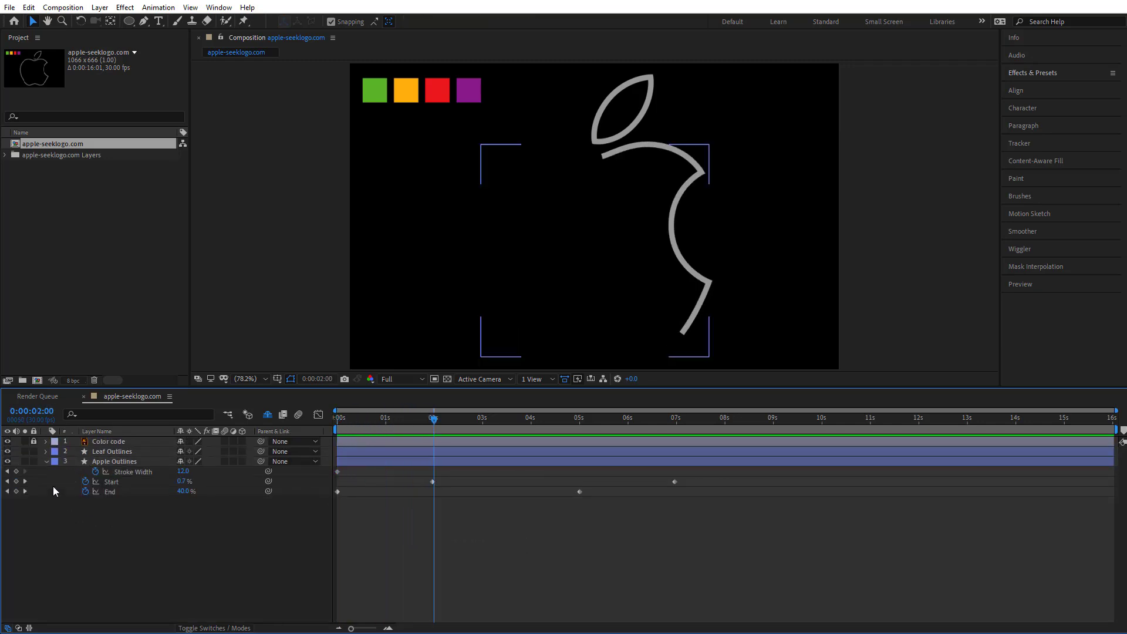
pyautogui.click(16, 471)
pyautogui.moveTo(416, 424)
pyautogui.mouseDown()
pyautogui.moveTo(373, 422)
pyautogui.moveTo(287, 465)
pyautogui.mouseUp()
pyautogui.click(183, 472)
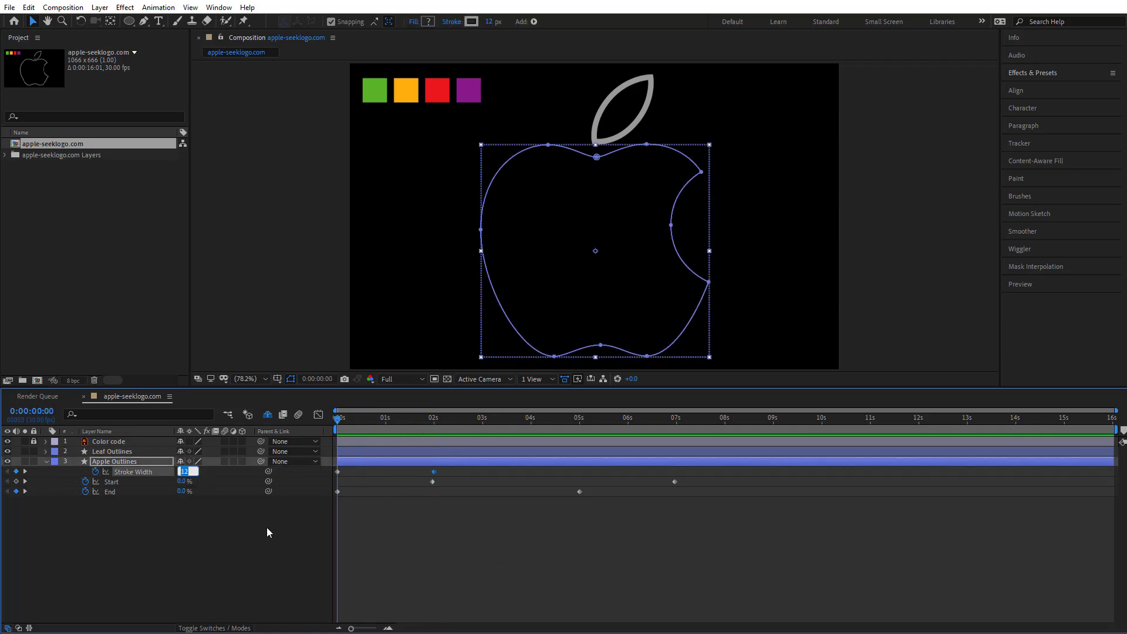
pyautogui.write('0')
pyautogui.press('Return')
pyautogui.click(492, 556)
# Add a Stroke Width keyframe at 5 s with the current width and set the width to 0 at 0:00:06:29.
pyautogui.moveTo(357, 427)
pyautogui.mouseDown()
pyautogui.moveTo(367, 430)
pyautogui.moveTo(333, 432)
pyautogui.moveTo(580, 452)
pyautogui.mouseUp()
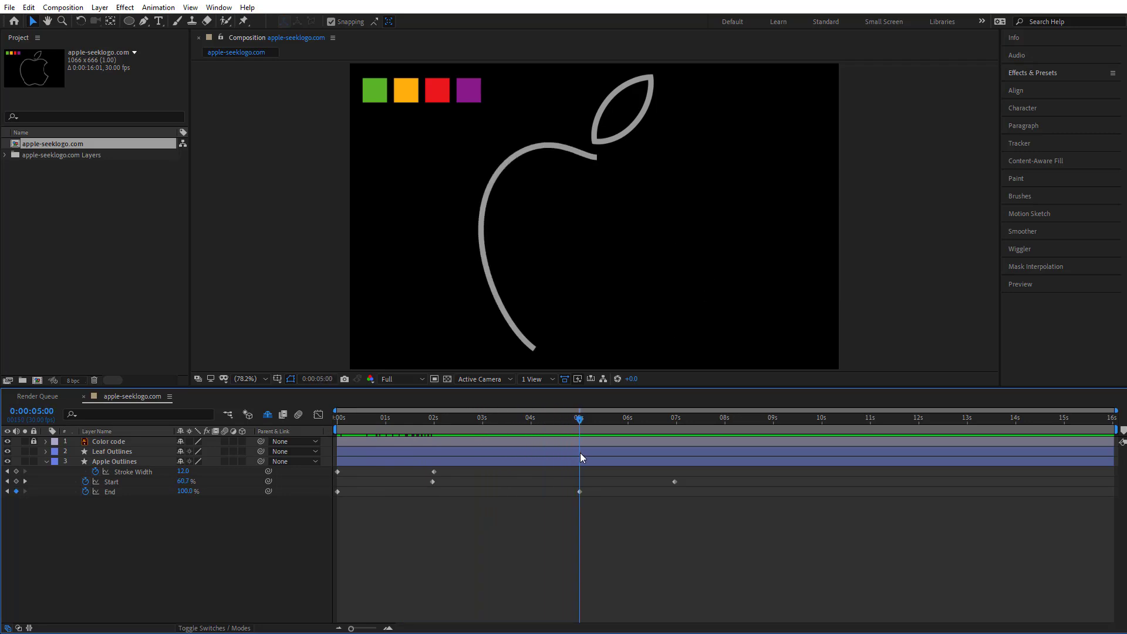
pyautogui.click(17, 472)
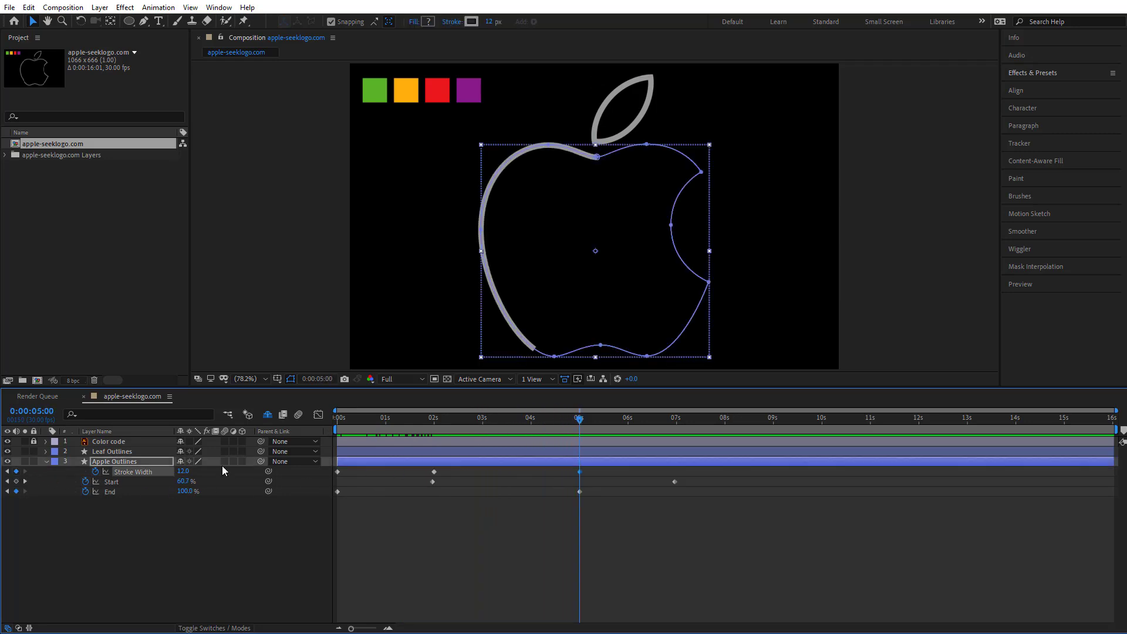
pyautogui.moveTo(590, 417); pyautogui.dragTo(675, 427)
pyautogui.click(182, 471)
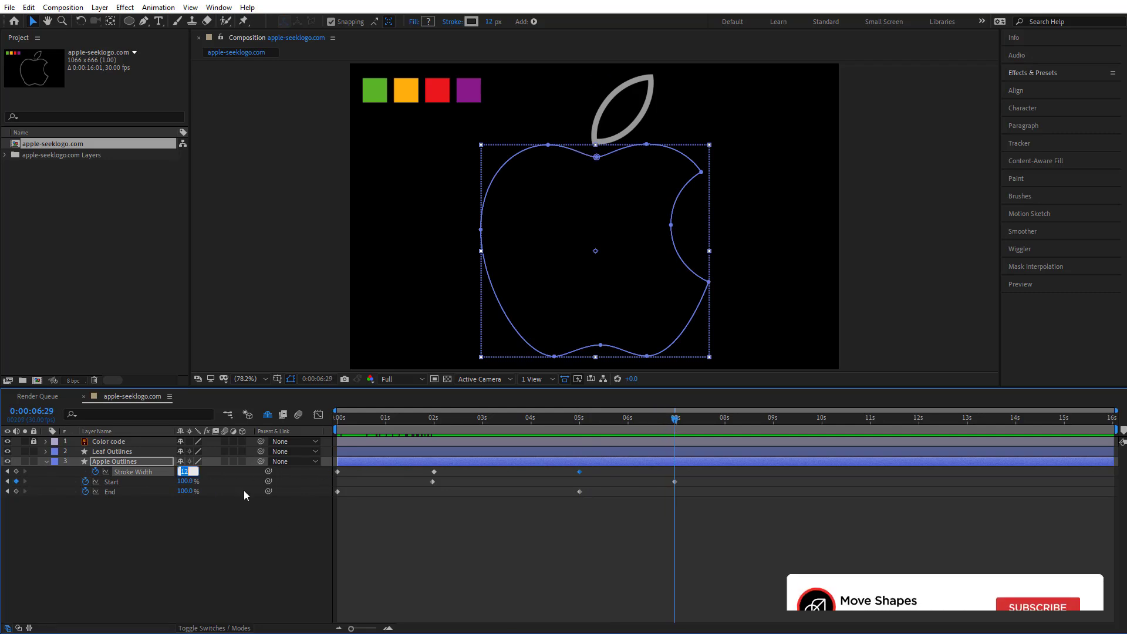
pyautogui.write('0')
pyautogui.press('Return')
pyautogui.click(528, 570)
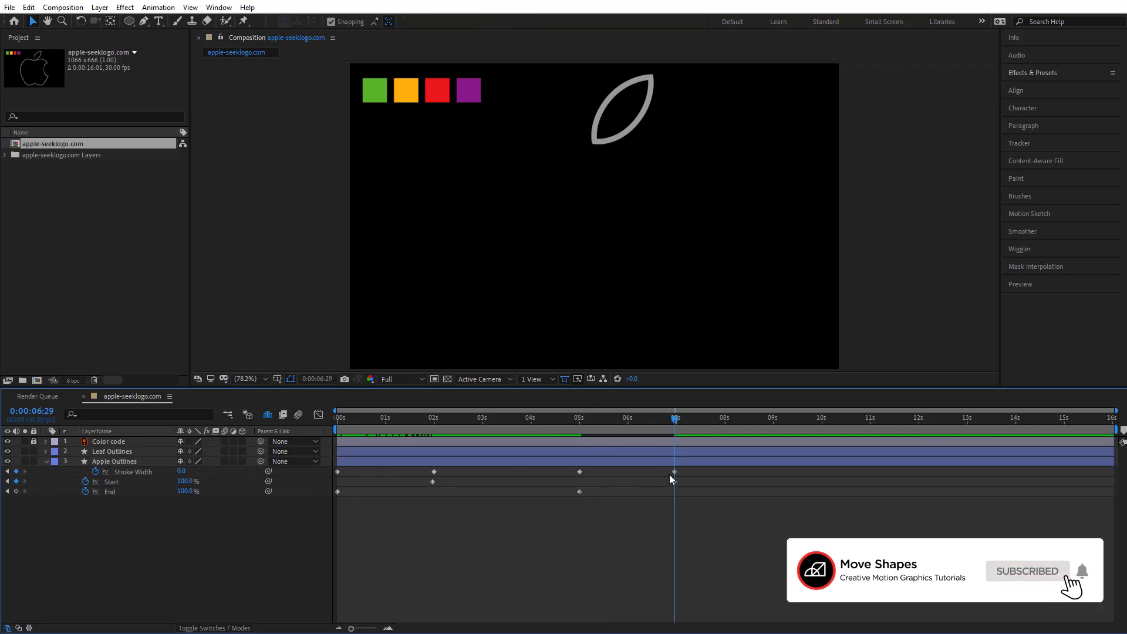
# Preview the apple outline from 0 s with its stroke width animation.
pyautogui.moveTo(669, 425)
pyautogui.mouseDown()
pyautogui.moveTo(545, 439)
pyautogui.moveTo(320, 493)
pyautogui.mouseUp()
pyautogui.press('space')
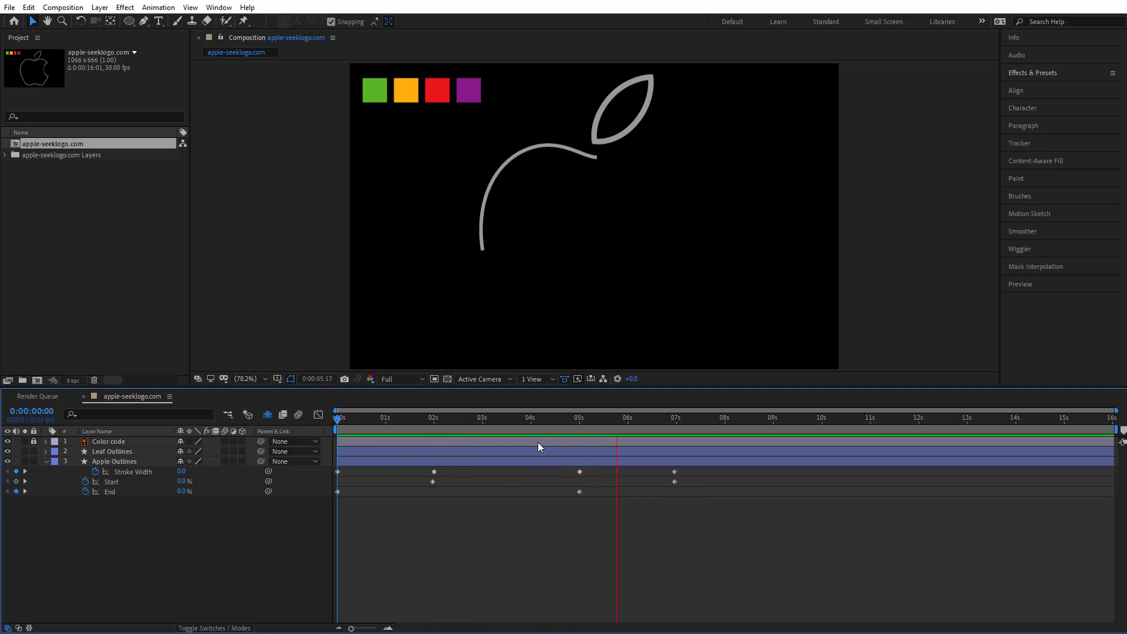
pyautogui.click(650, 416)
# Apply Easy Ease to all Stroke Width, Start and End keyframes of Apple Outlines.
pyautogui.moveTo(694, 468); pyautogui.dragTo(330, 507)
pyautogui.rightClick(338, 492)
pyautogui.moveTo(350, 484)
pyautogui.click(663, 521)
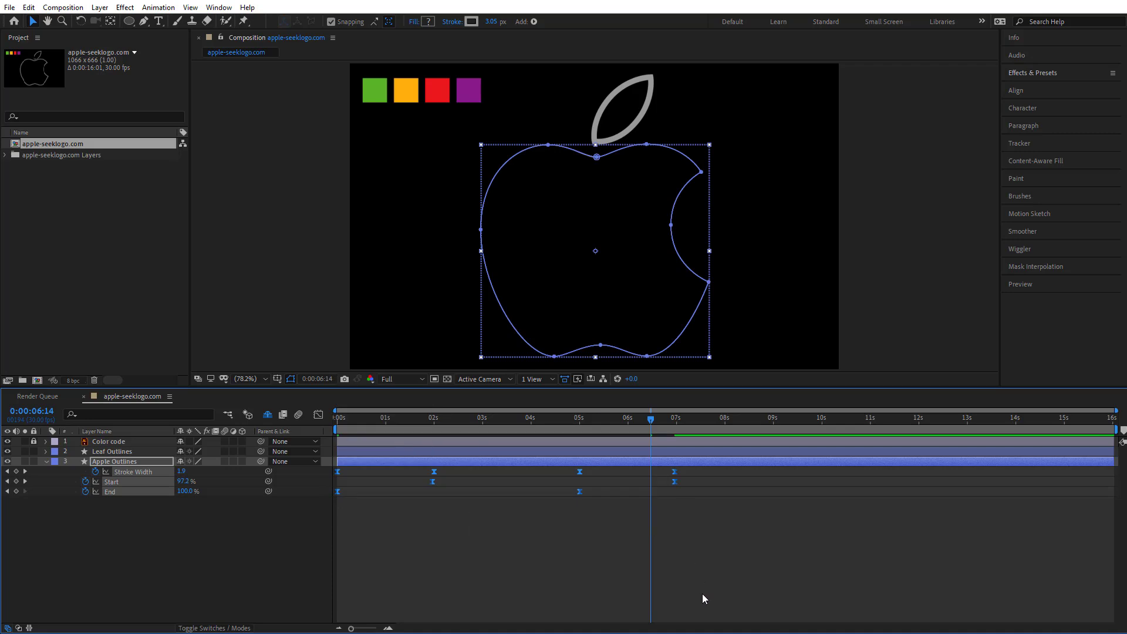
pyautogui.click(701, 590)
# Copy the Start and End trim keyframes from Apple Outlines onto Leaf Outlines at 0 s and reveal the leaf's keyframes.
pyautogui.moveTo(348, 420); pyautogui.dragTo(311, 424)
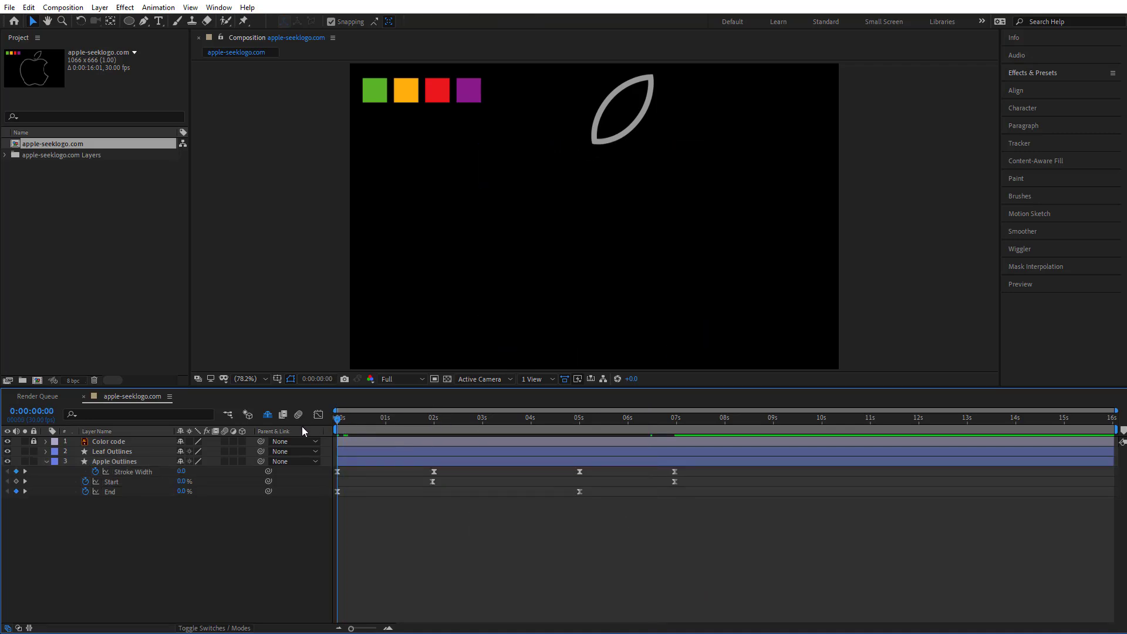
pyautogui.click(108, 486)
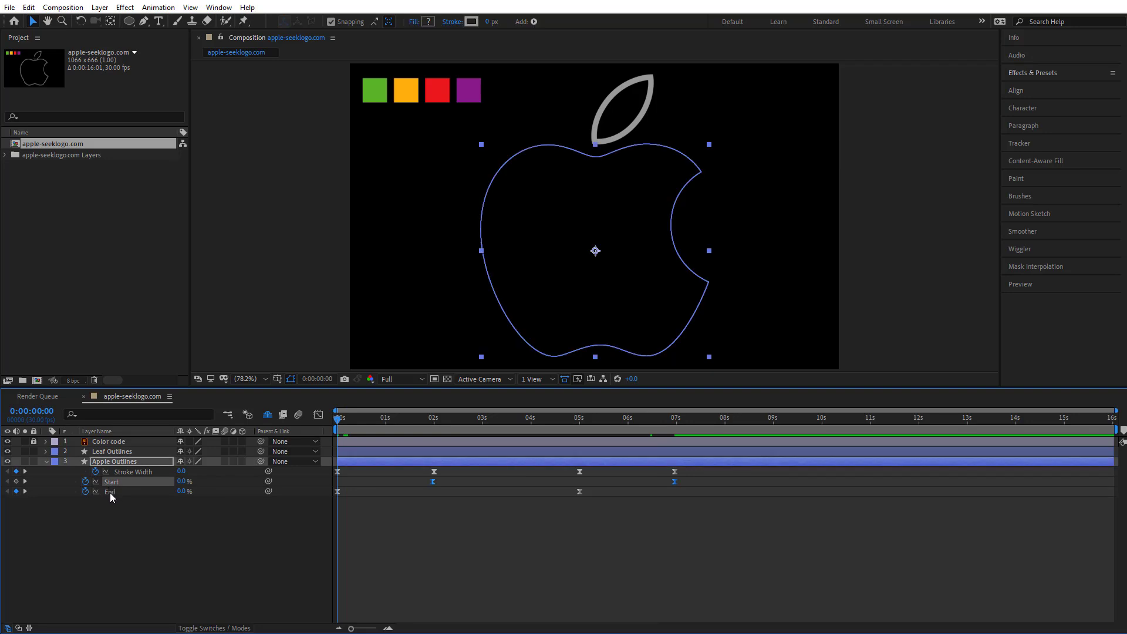
pyautogui.keyDown('shift'); pyautogui.click(109, 492); pyautogui.keyUp('shift')
pyautogui.click(29, 8)
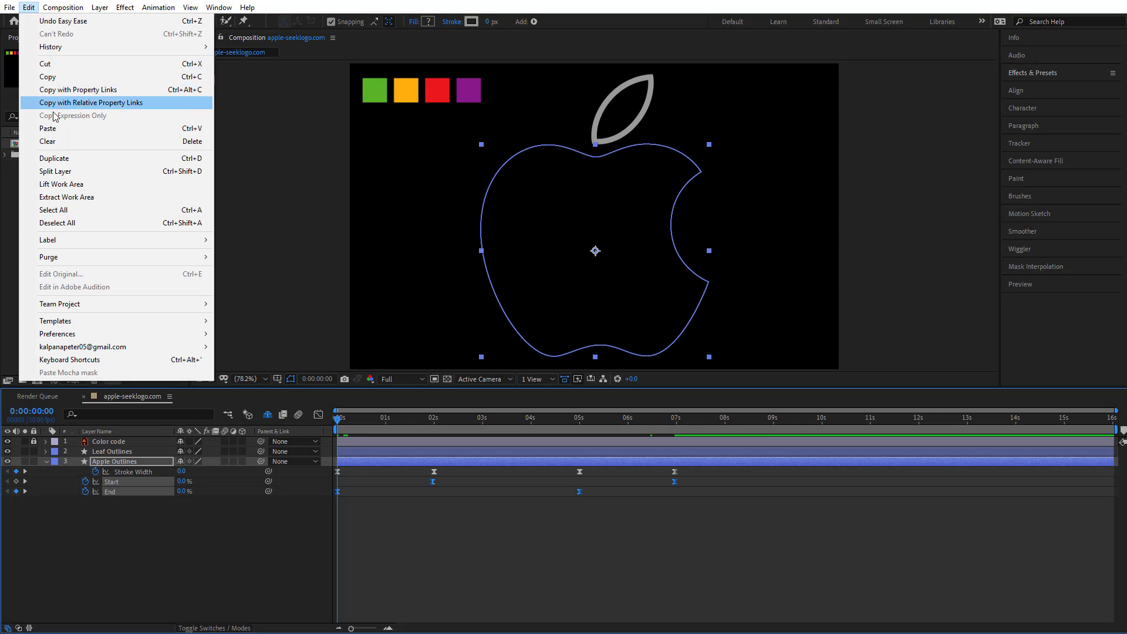
pyautogui.click(51, 77)
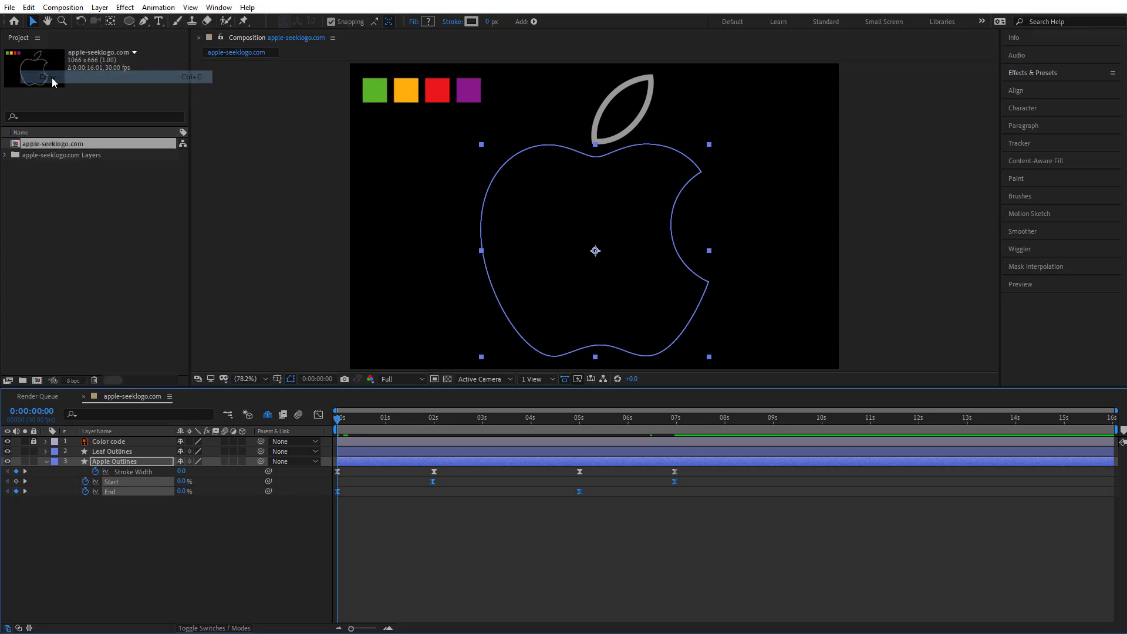
pyautogui.click(352, 450)
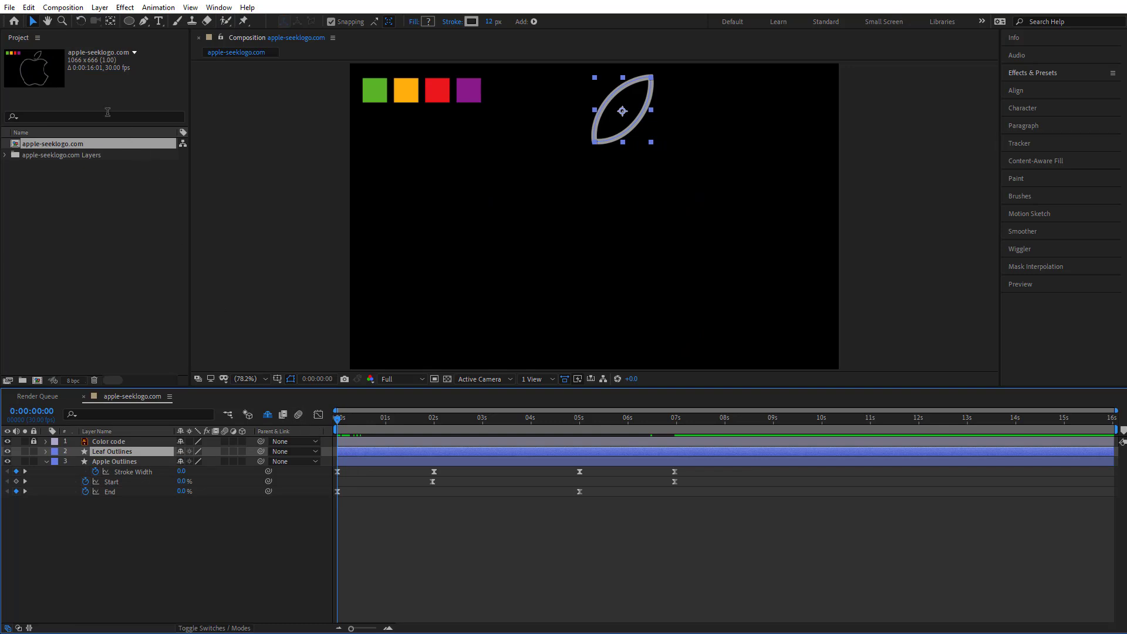
pyautogui.click(28, 7)
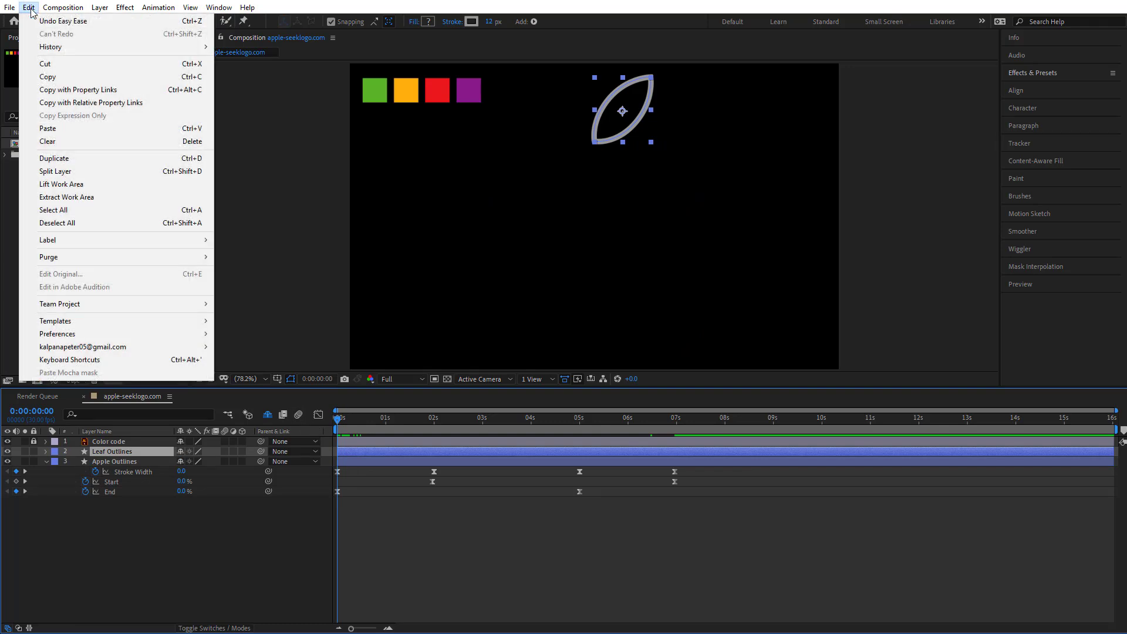
pyautogui.click(64, 130)
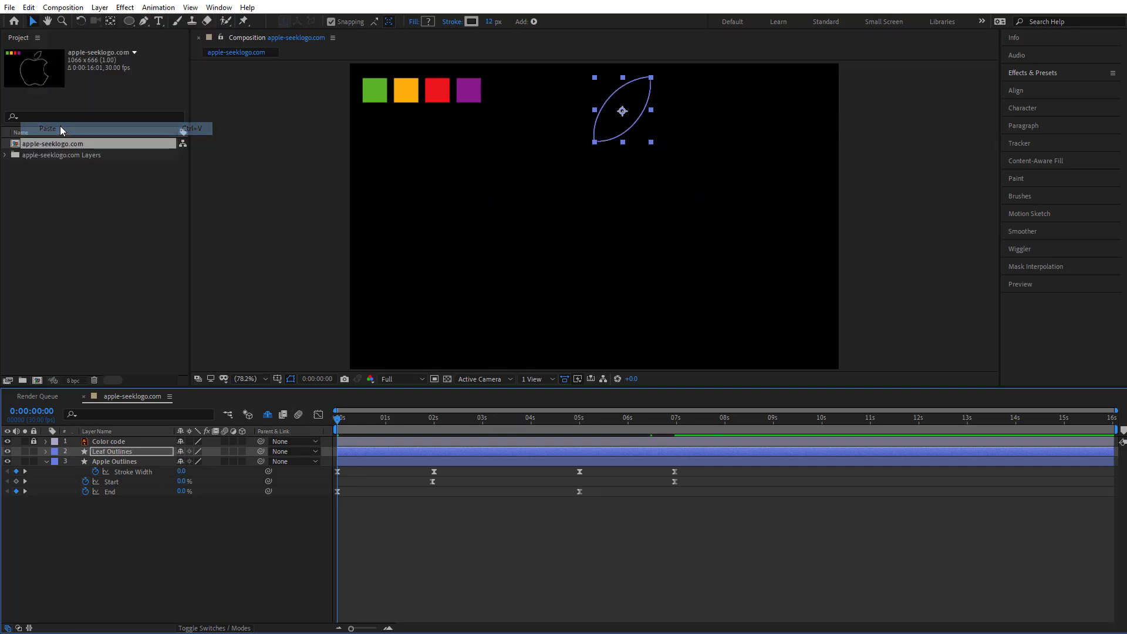
pyautogui.click(385, 453)
pyautogui.press('u')
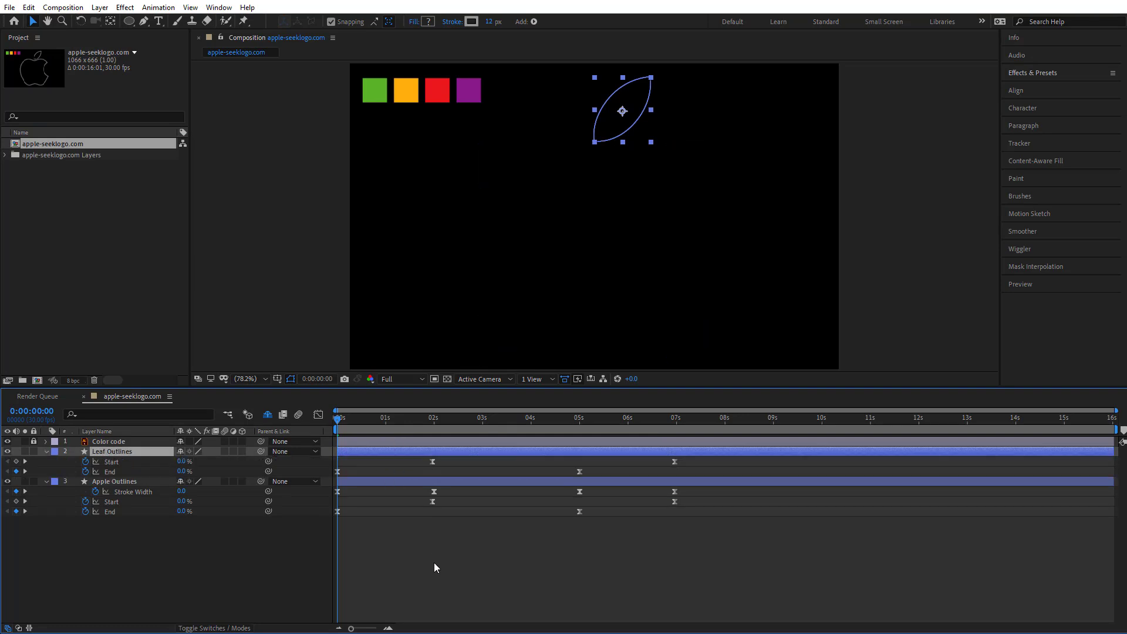
# Enable Stroke Width keyframing on Leaf Outlines' Stroke 1 at 0 s and show only the layer's keyframed properties.
pyautogui.click(435, 567)
pyautogui.moveTo(339, 418)
pyautogui.mouseDown()
pyautogui.moveTo(569, 431)
pyautogui.moveTo(330, 452)
pyautogui.mouseUp()
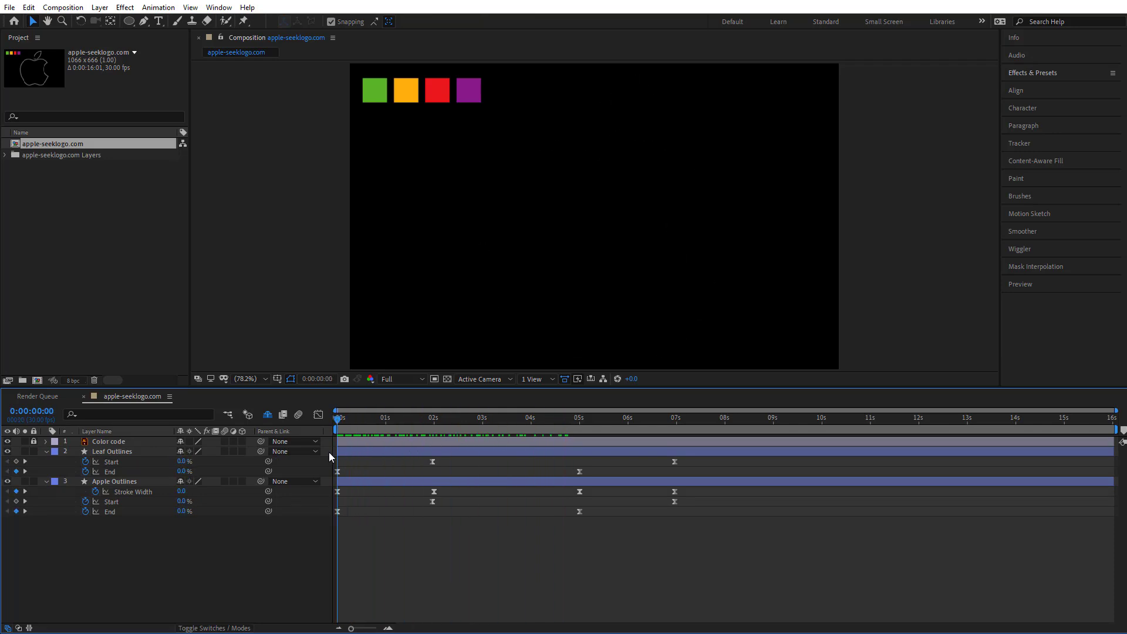
pyautogui.click(45, 452)
pyautogui.click(45, 452)
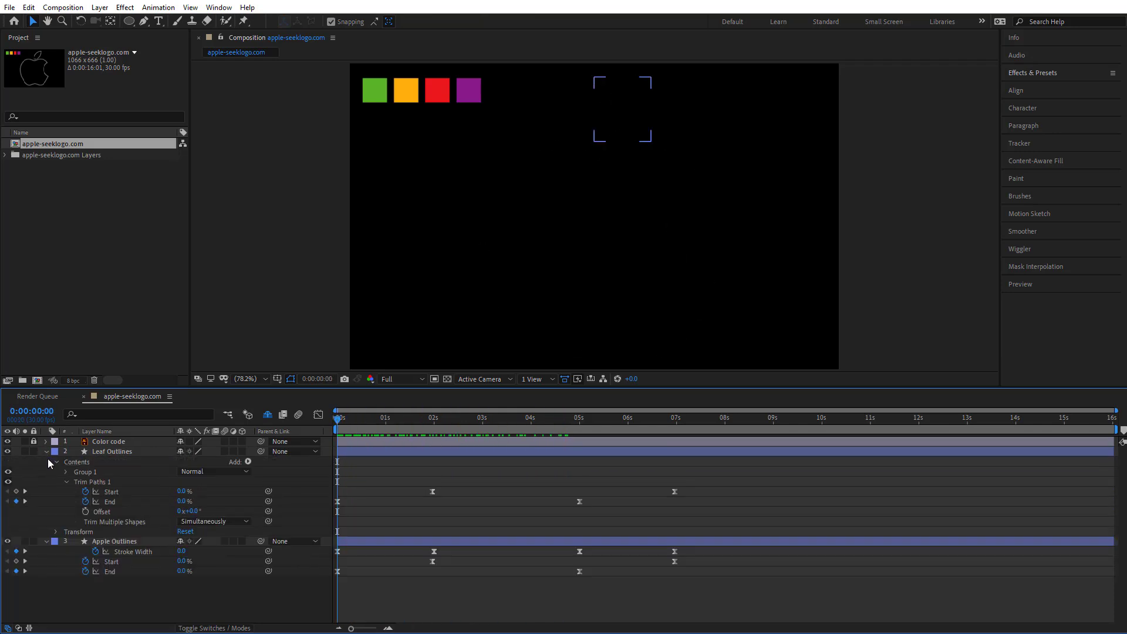
pyautogui.click(63, 481)
pyautogui.click(65, 472)
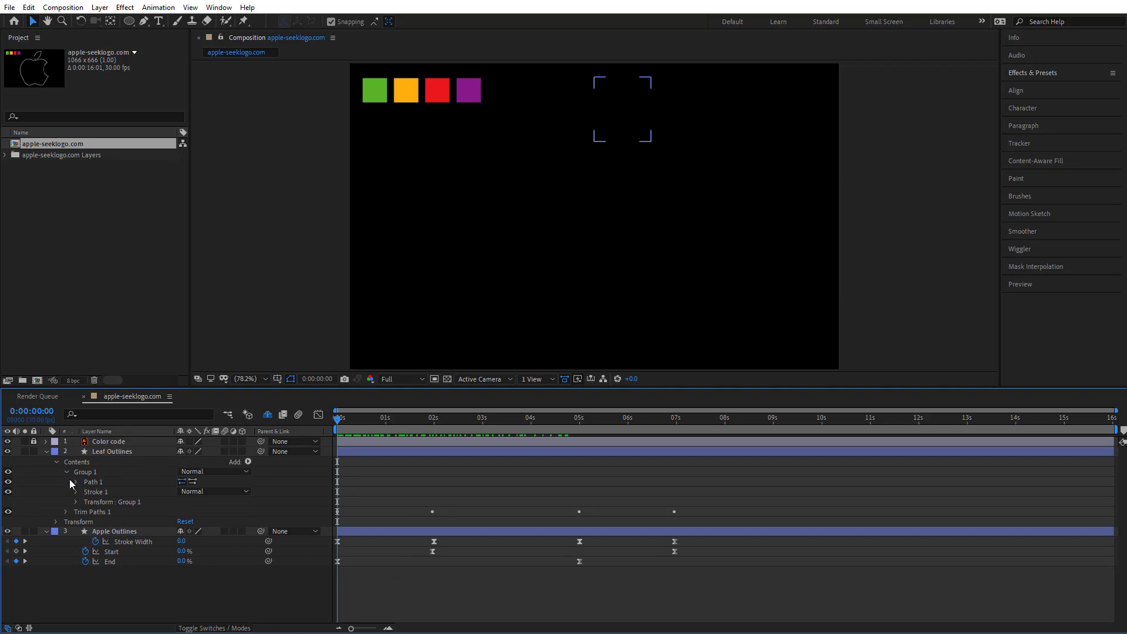
pyautogui.click(75, 492)
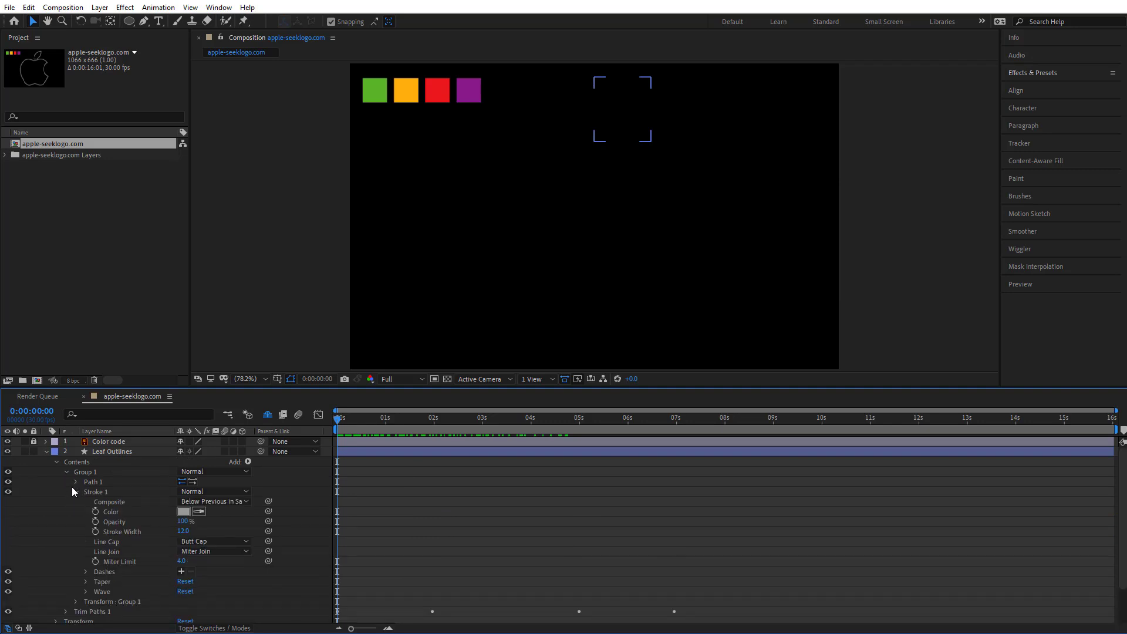
pyautogui.click(96, 530)
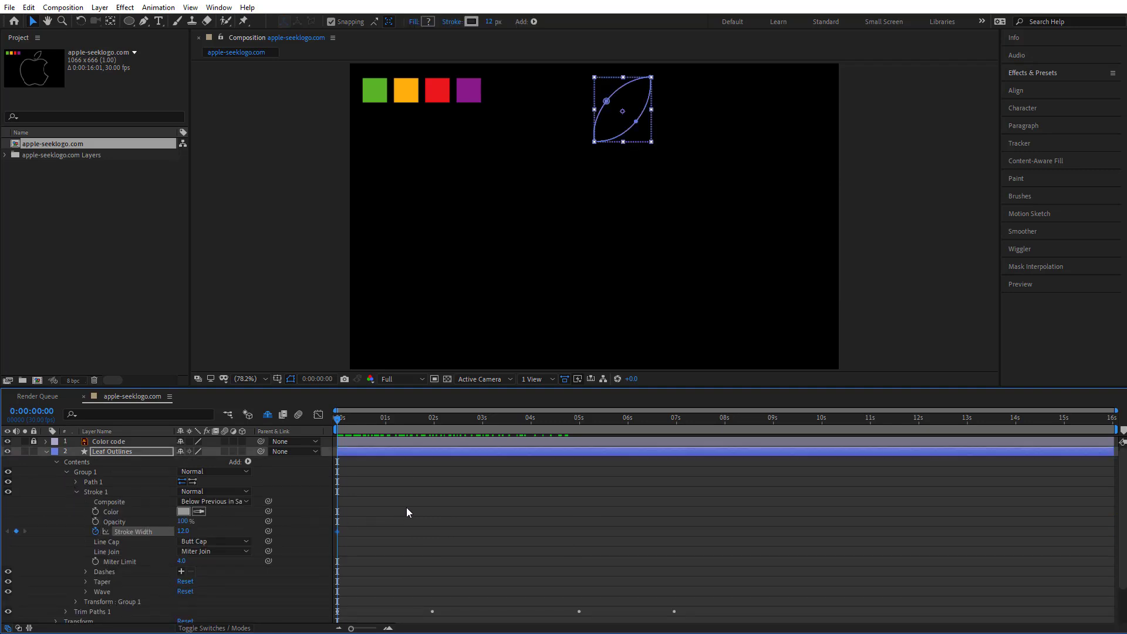
pyautogui.press('u')
# Add a leaf Stroke Width keyframe at 0:00:01:29 with the current width and set the width to 0 at 0 s.
pyautogui.moveTo(363, 412); pyautogui.dragTo(434, 440)
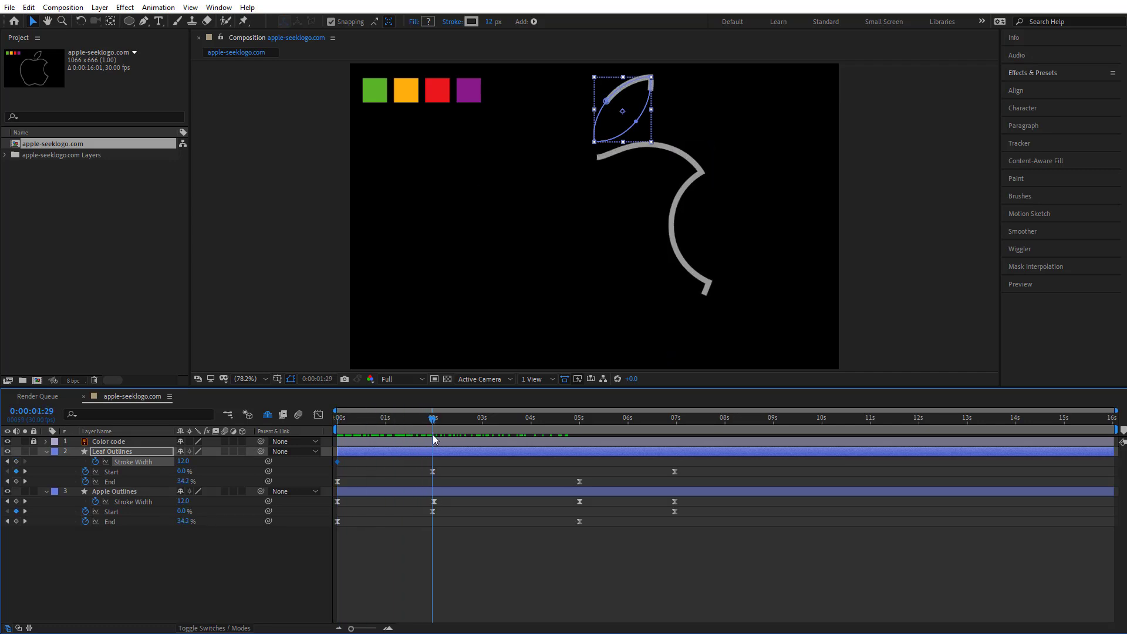
pyautogui.click(16, 461)
pyautogui.moveTo(396, 420); pyautogui.dragTo(319, 430)
pyautogui.click(183, 461)
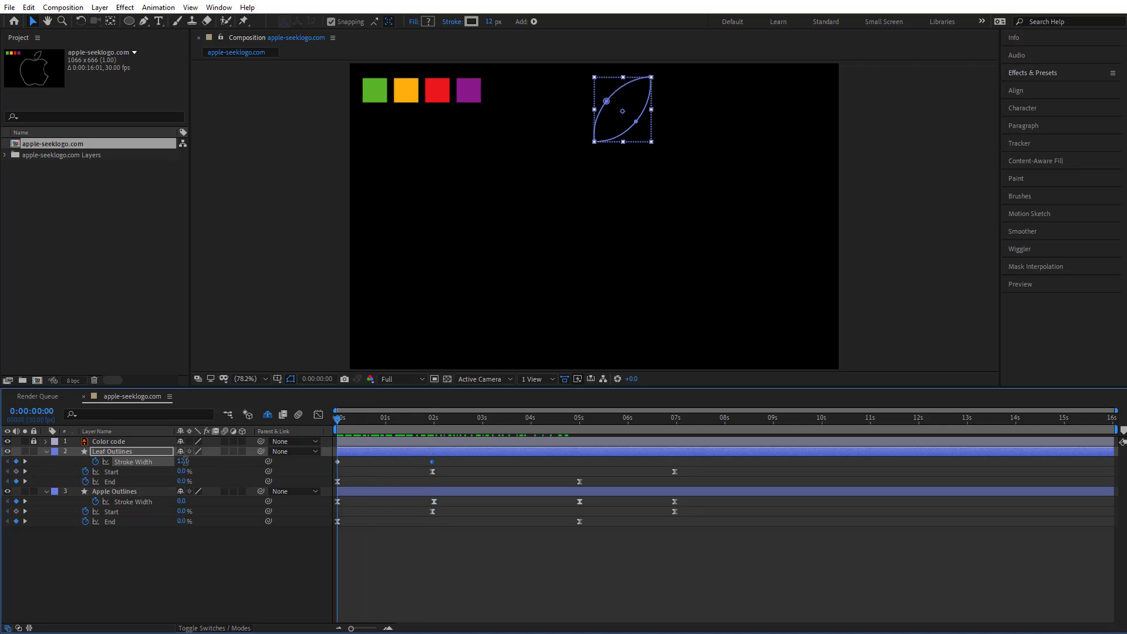
pyautogui.write('0')
pyautogui.press('Return')
# Add a leaf Stroke Width keyframe at 5 s with the current width and set the width to 0 at 0:00:06:29.
pyautogui.moveTo(345, 426); pyautogui.dragTo(580, 467)
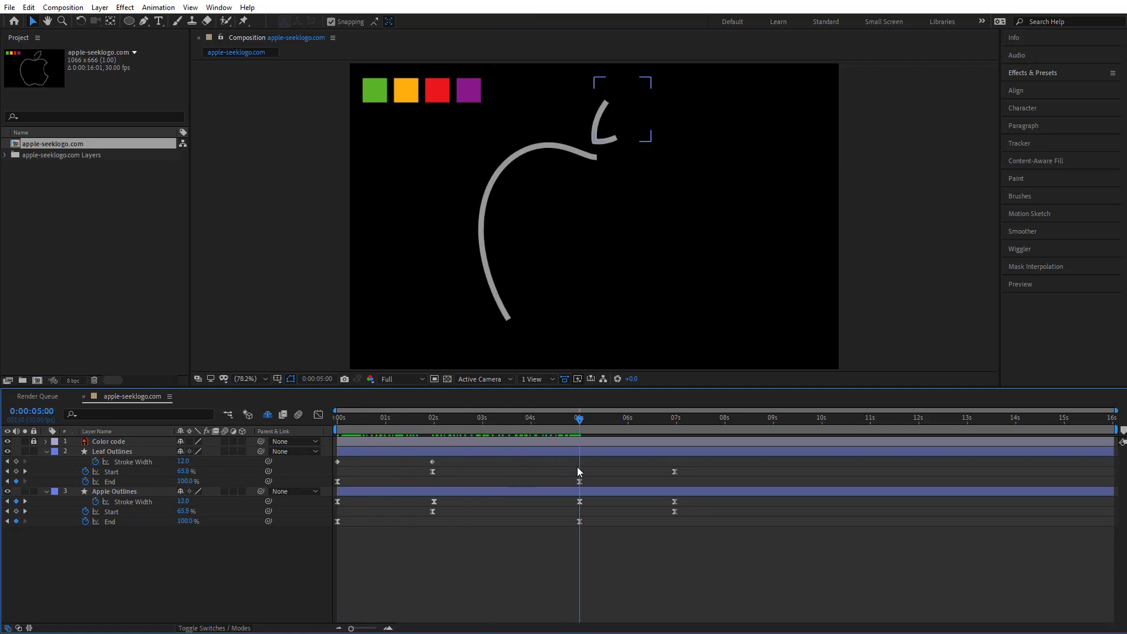
pyautogui.click(16, 462)
pyautogui.moveTo(663, 420); pyautogui.dragTo(674, 421)
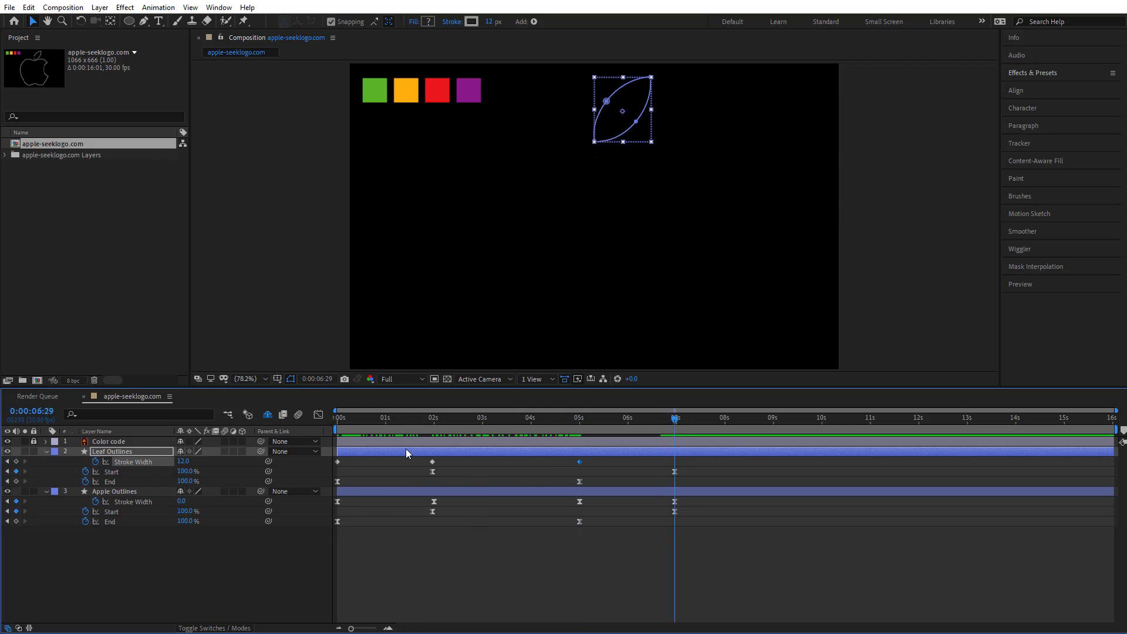
pyautogui.write('0')
pyautogui.press('Return')
# Apply Easy Ease to all Stroke Width keyframes of Leaf Outlines and preview the animation.
pyautogui.moveTo(689, 466); pyautogui.dragTo(335, 467)
pyautogui.rightClick(337, 463)
pyautogui.moveTo(405, 606)
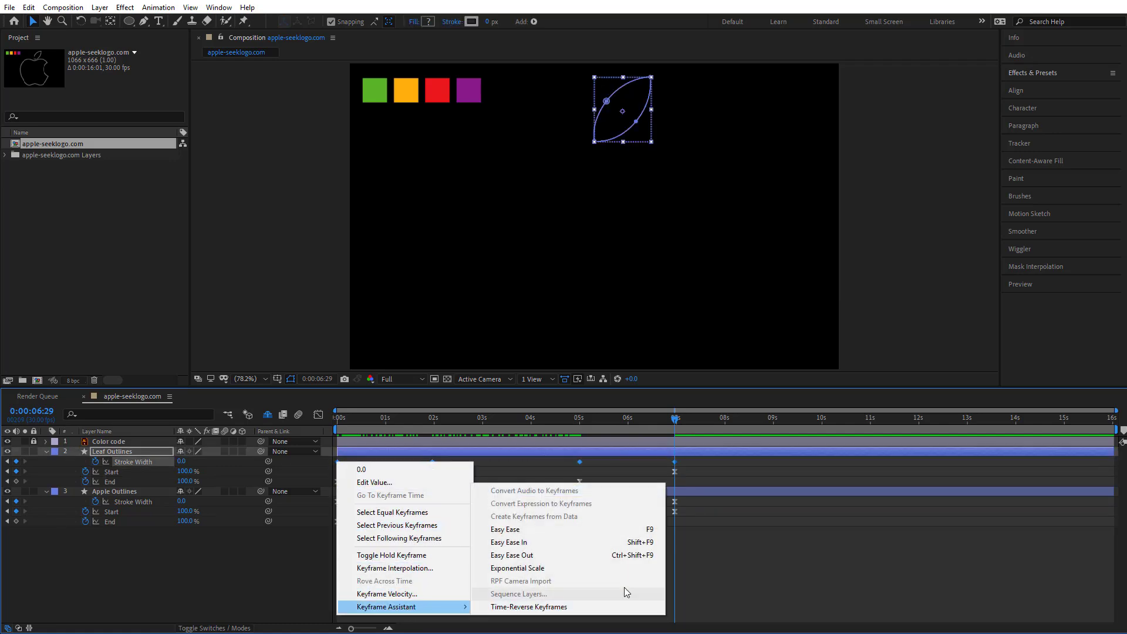
pyautogui.click(637, 529)
pyautogui.press('space')
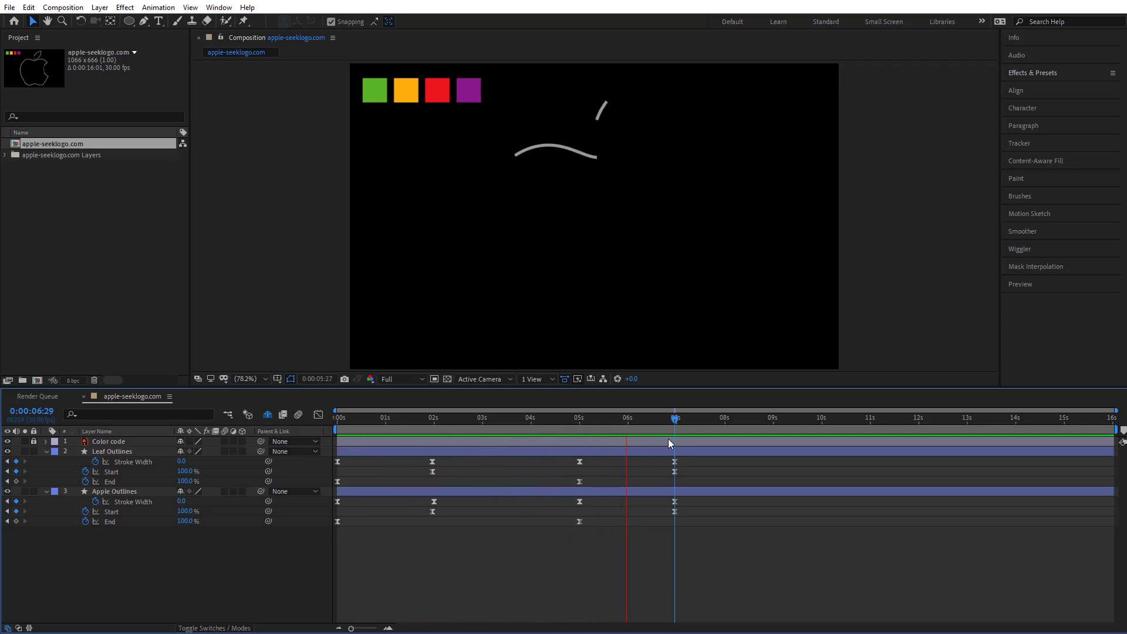
pyautogui.press('space')
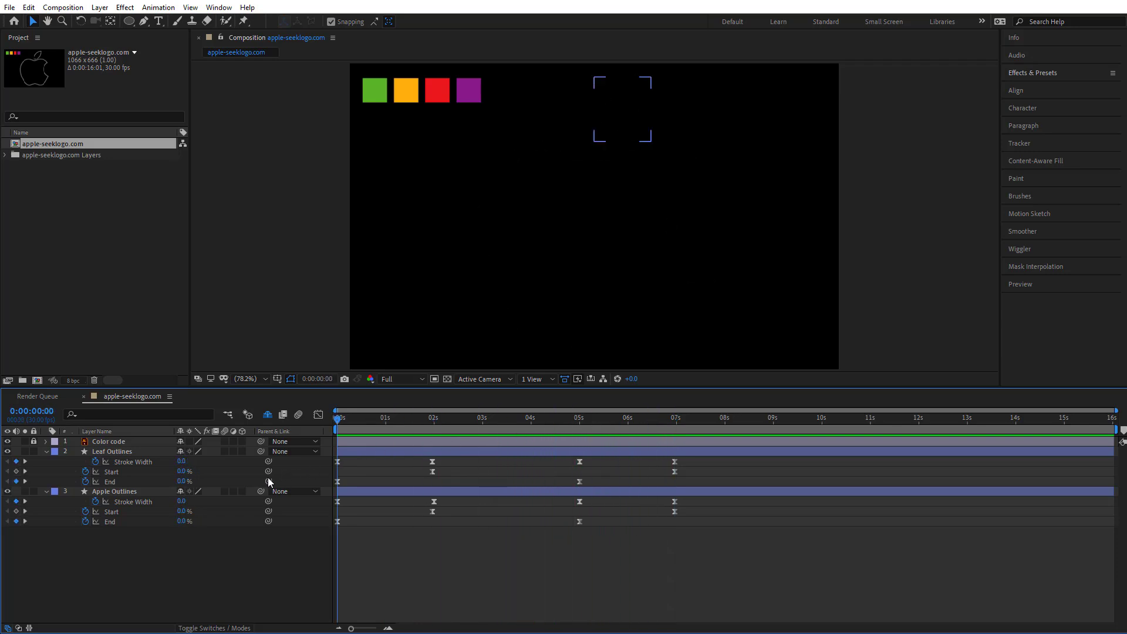
# Collapse Leaf Outlines and reveal the Taper settings of Stroke 1 in Apple Outlines.
pyautogui.click(47, 451)
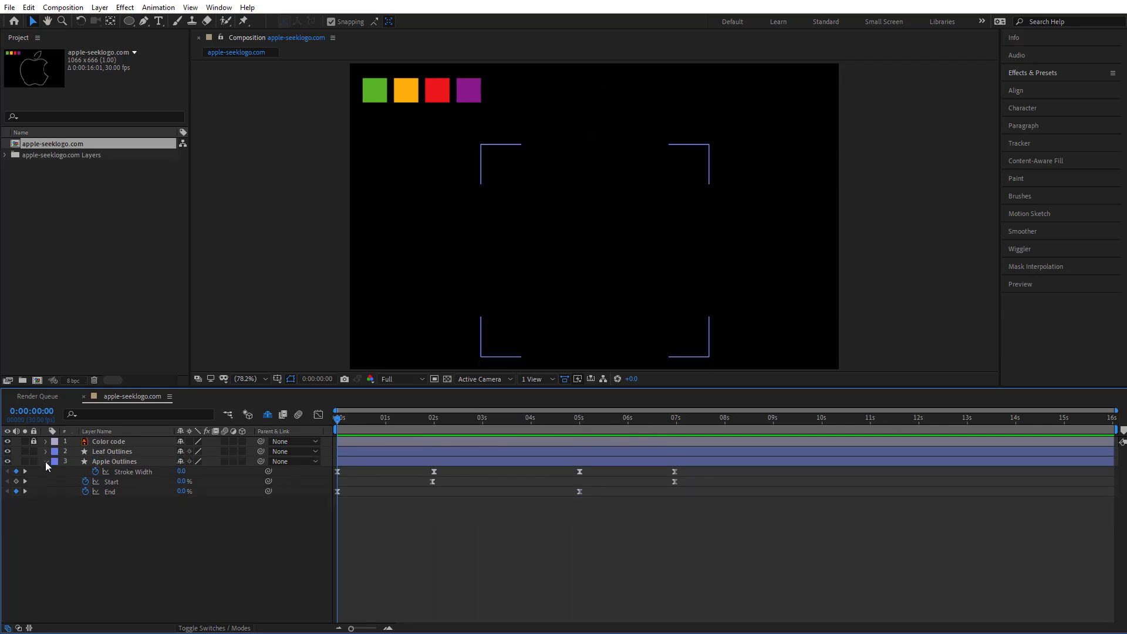
pyautogui.click(46, 461)
pyautogui.click(46, 461)
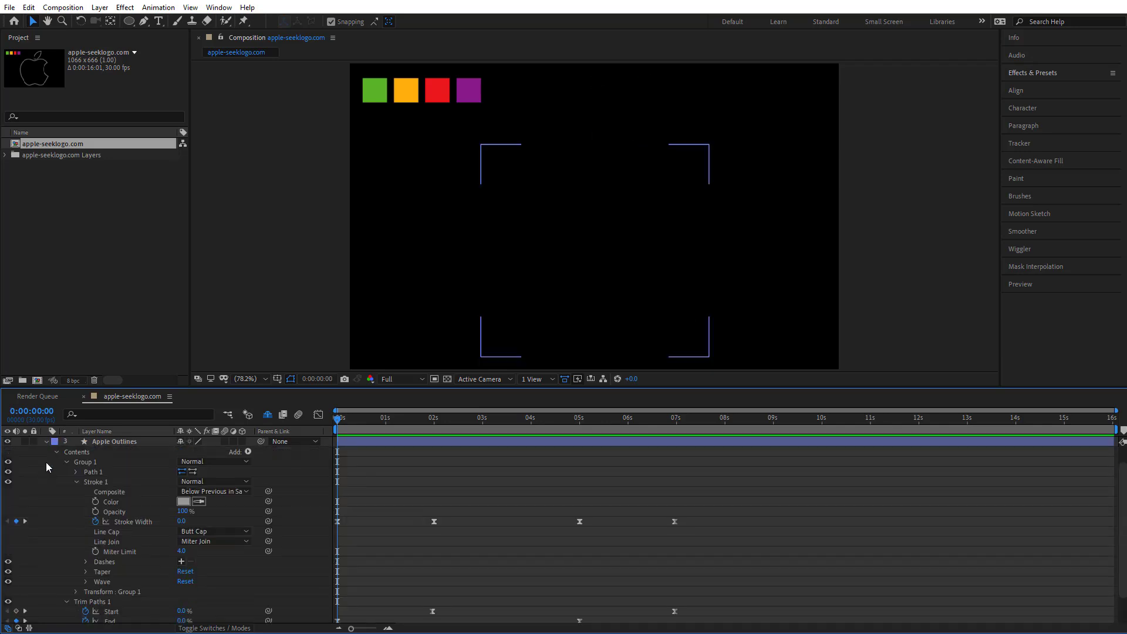
pyautogui.click(67, 604)
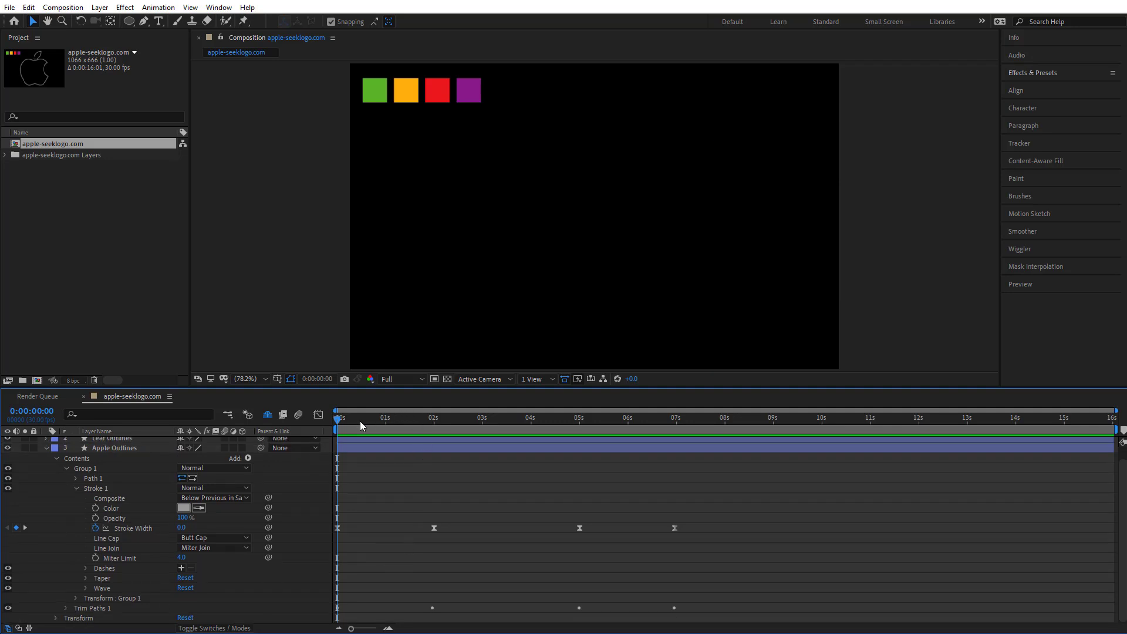
pyautogui.moveTo(329, 428)
pyautogui.mouseDown()
pyautogui.moveTo(432, 448)
pyautogui.moveTo(325, 470)
pyautogui.mouseUp()
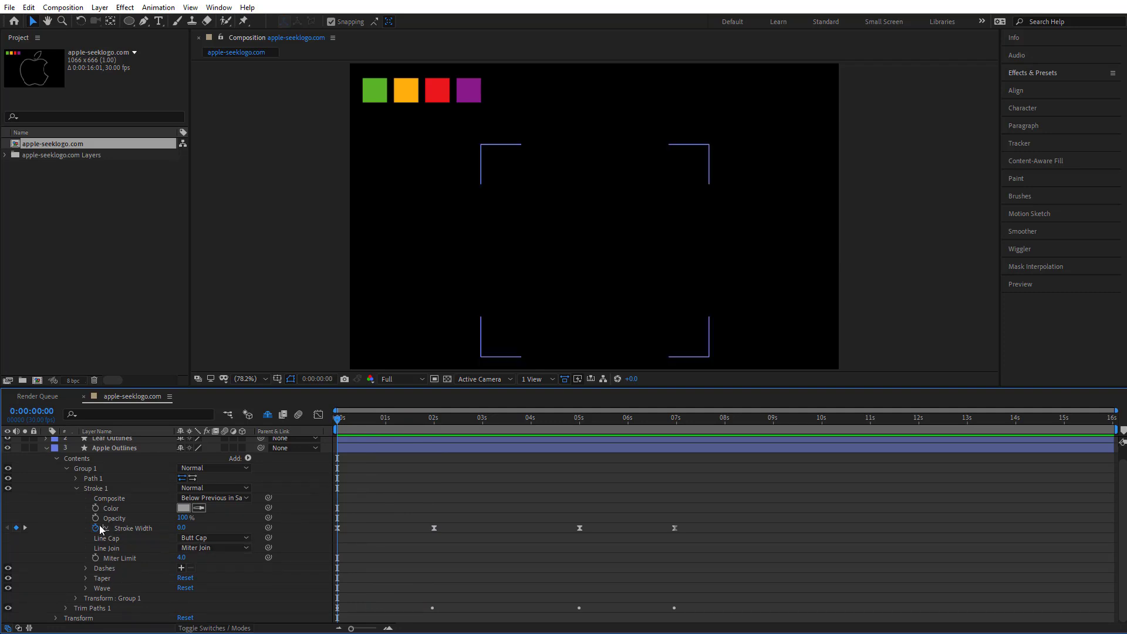
pyautogui.click(76, 488)
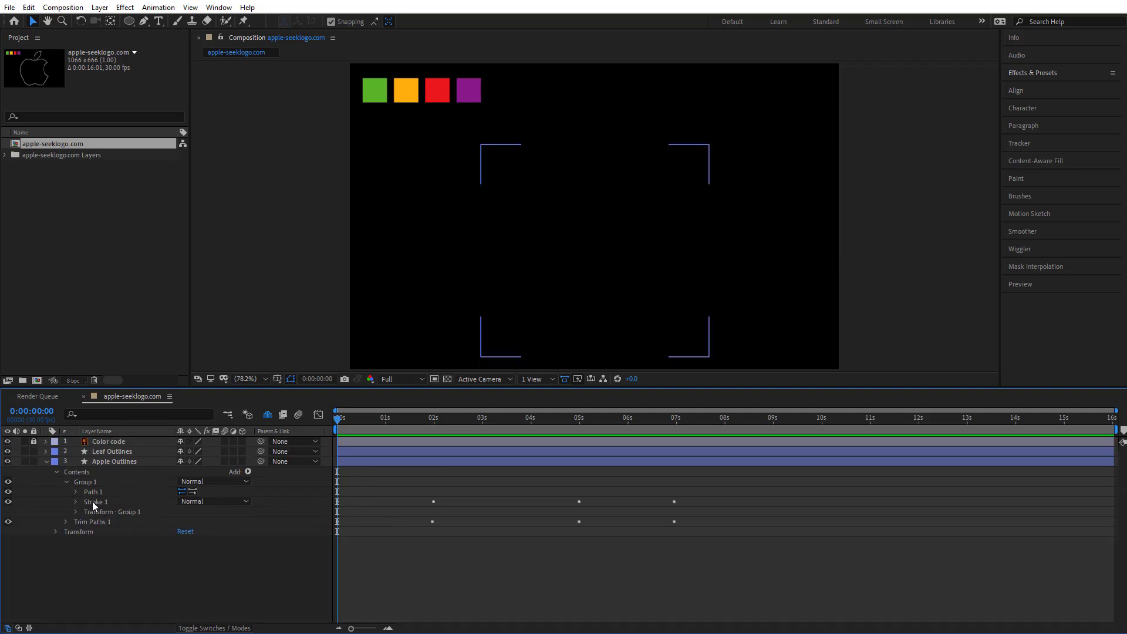
pyautogui.click(93, 501)
pyautogui.click(74, 502)
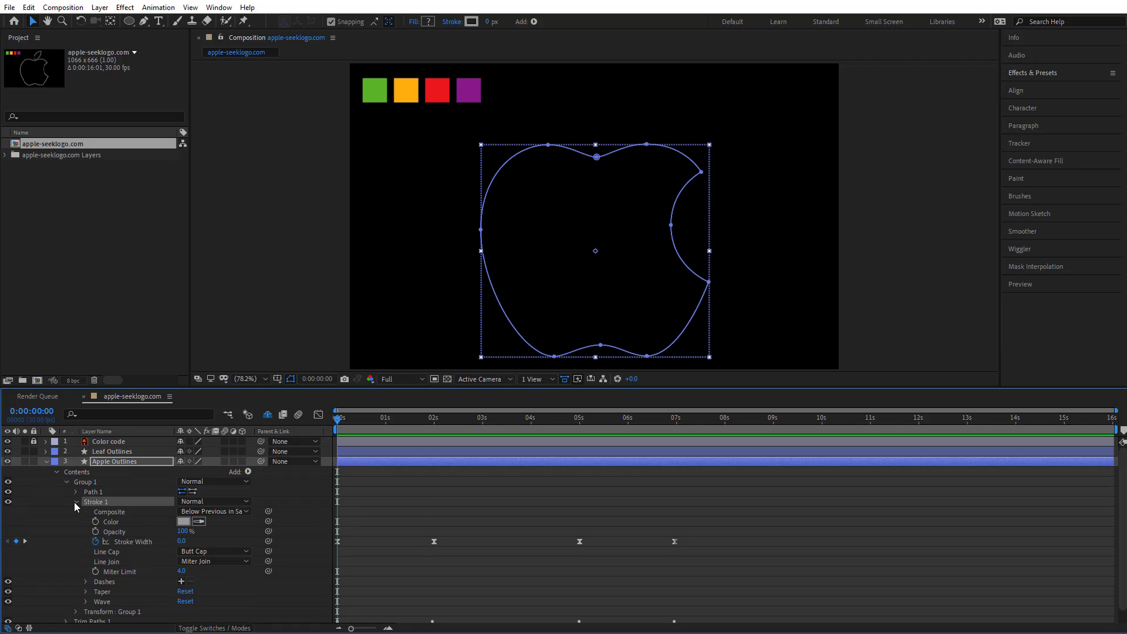
pyautogui.click(103, 592)
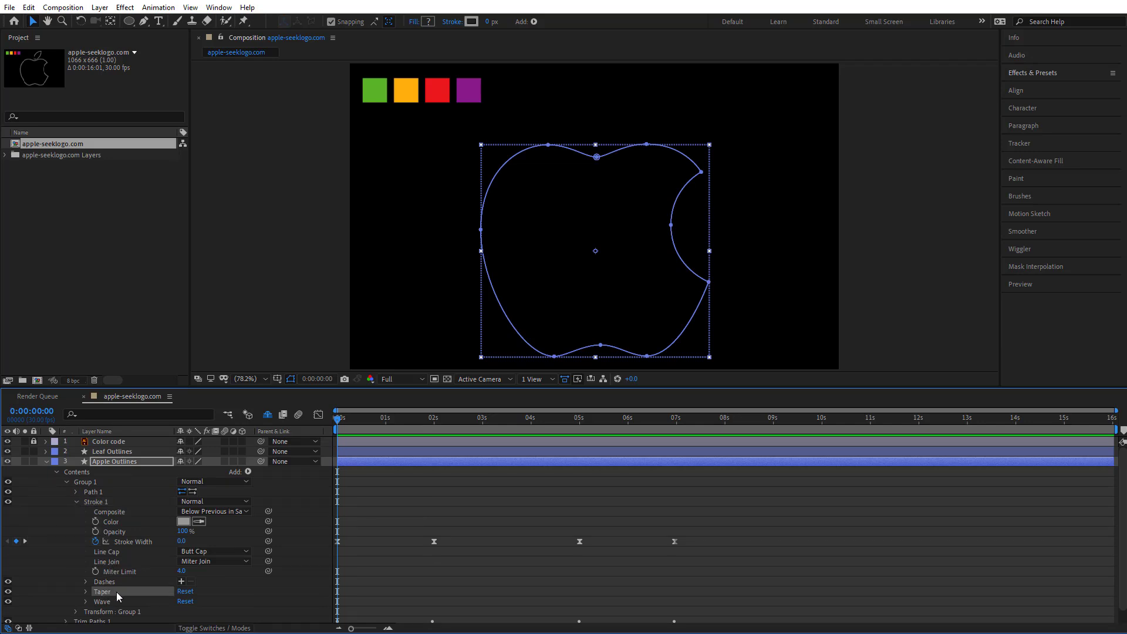
pyautogui.click(86, 592)
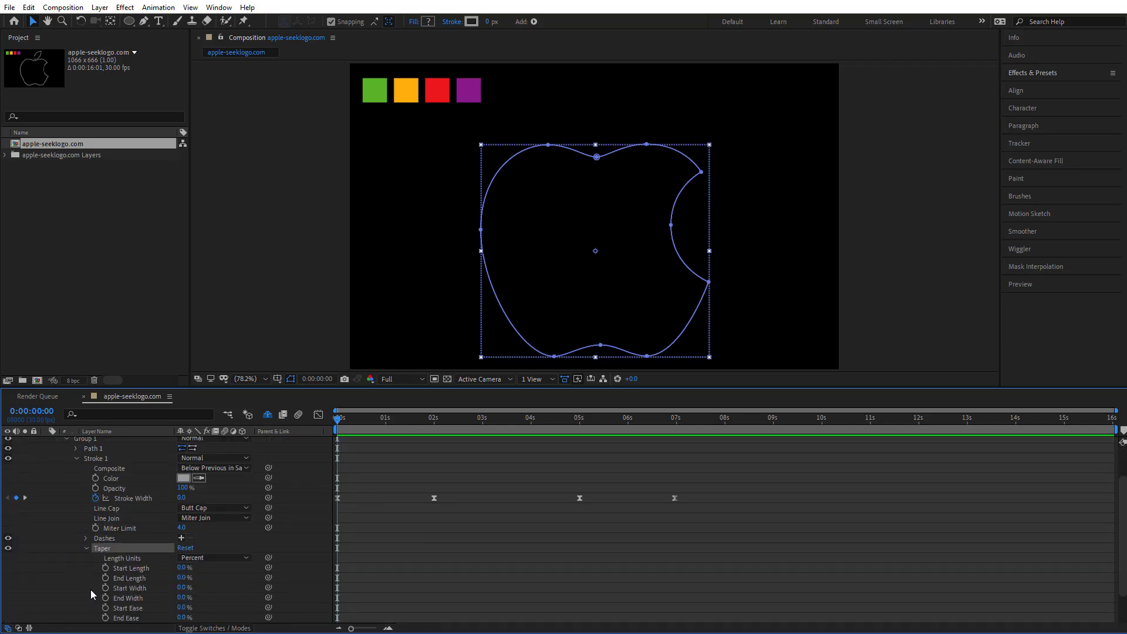
# Set the apple stroke's taper Start Length and End Length to 50% and check the tapered line at 0:00:01:19.
pyautogui.click(182, 568)
pyautogui.write('50')
pyautogui.press('Tab')
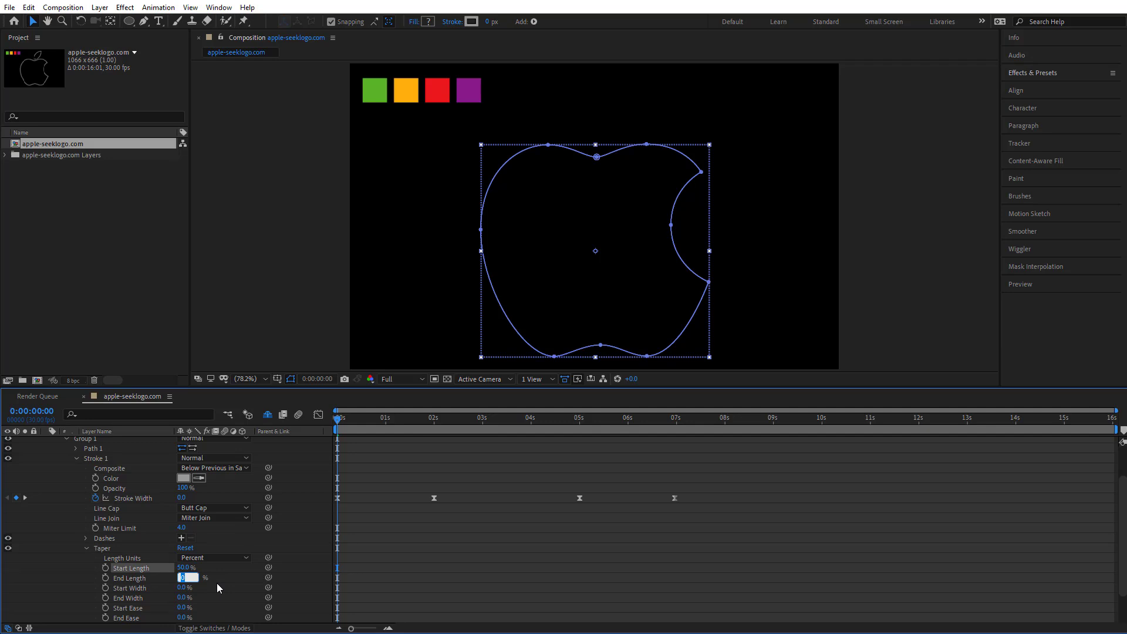
pyautogui.press('Return')
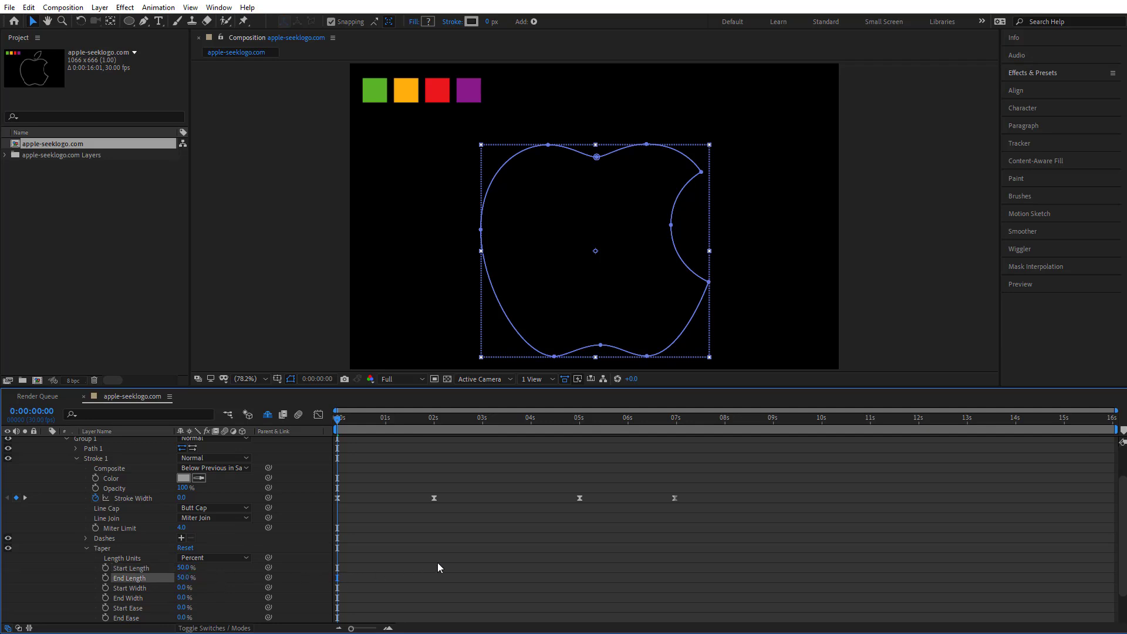
pyautogui.click(438, 562)
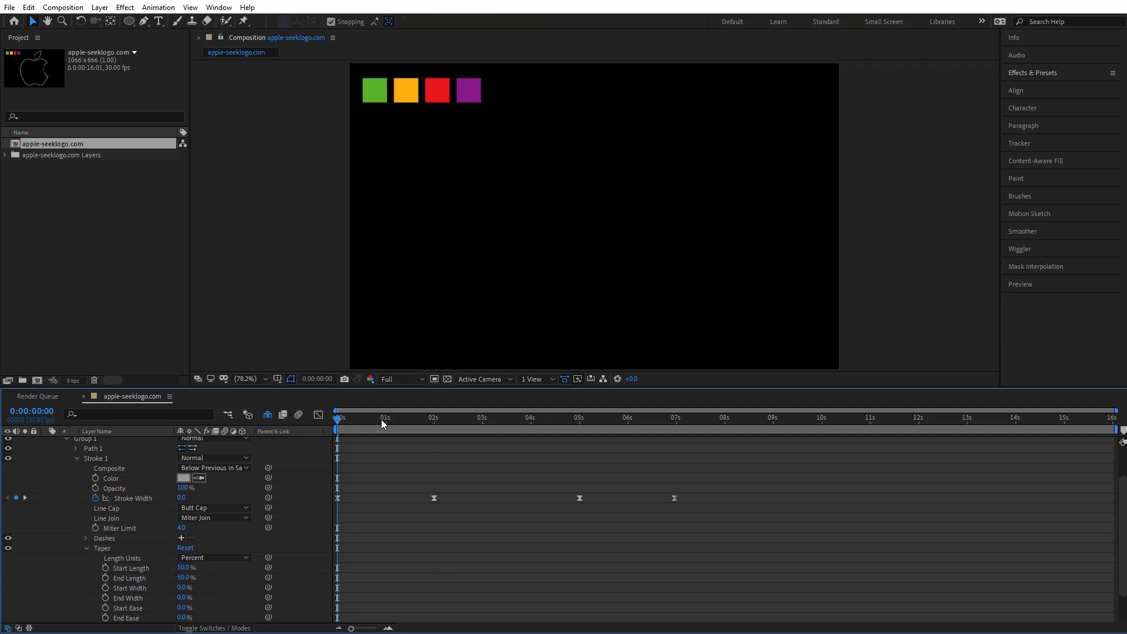
pyautogui.moveTo(347, 419)
pyautogui.mouseDown()
pyautogui.moveTo(413, 428)
pyautogui.moveTo(360, 431)
pyautogui.moveTo(416, 431)
pyautogui.mouseUp()
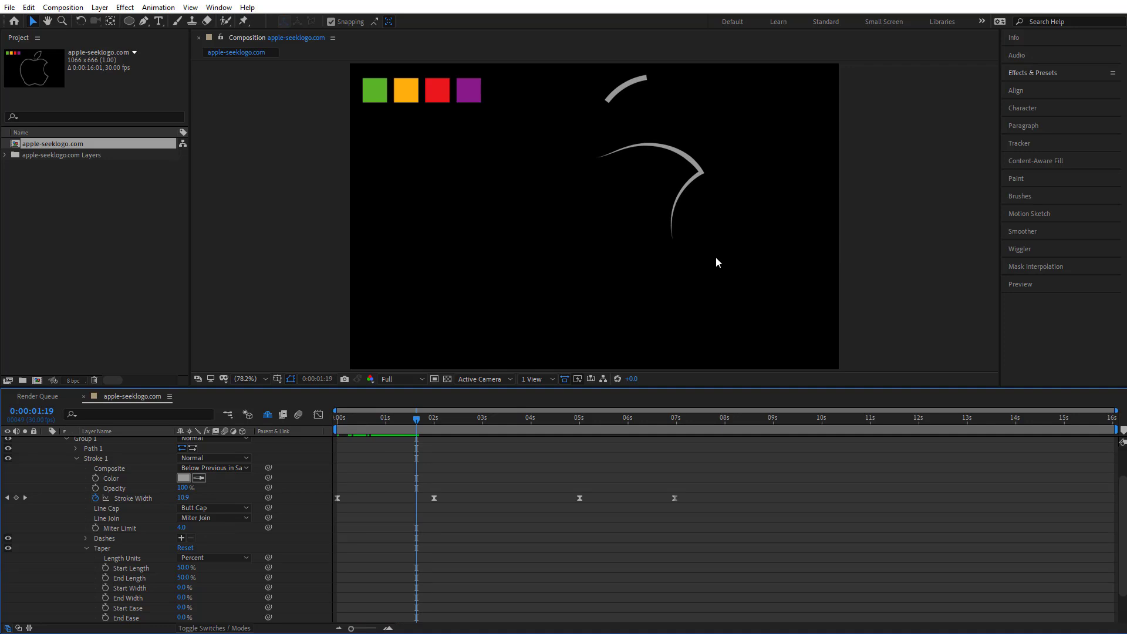
# Try the apple stroke's taper with an End Length of 0% and check the line at 0:00:02:01.
pyautogui.click(186, 581)
pyautogui.write('0')
pyautogui.press('Return')
pyautogui.click(389, 561)
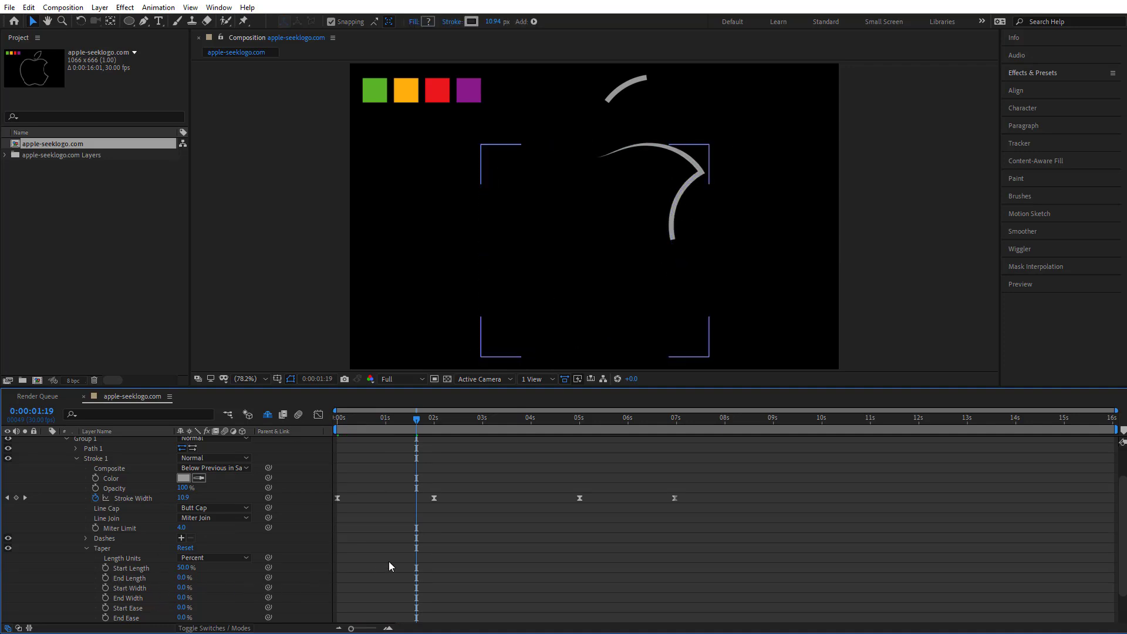
pyautogui.moveTo(418, 431); pyautogui.dragTo(438, 451)
pyautogui.click(438, 451)
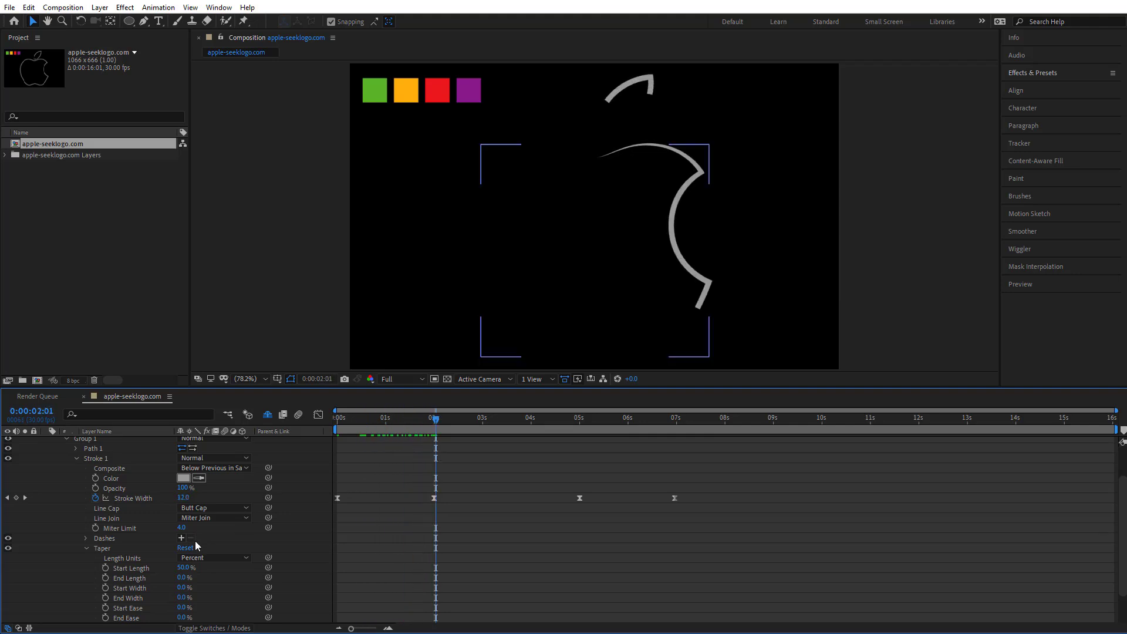
# Set the apple stroke's taper End Length to 50% and check the outline at 0:00:03:16.
pyautogui.write('50')
pyautogui.press('Return')
pyautogui.click(543, 594)
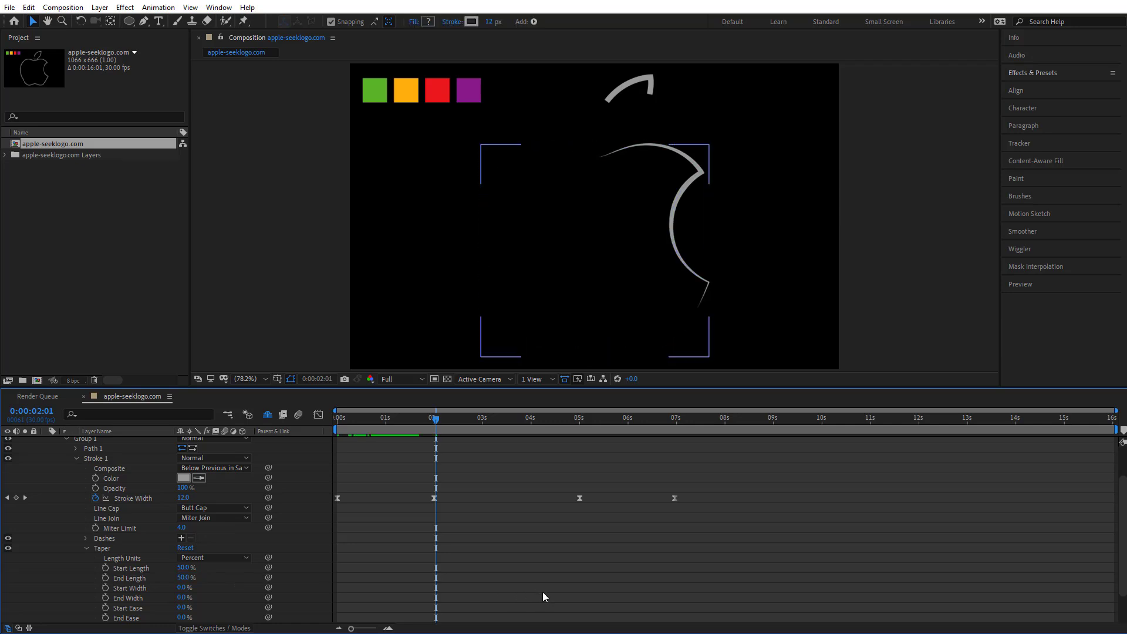
pyautogui.moveTo(370, 422)
pyautogui.mouseDown()
pyautogui.moveTo(343, 427)
pyautogui.moveTo(508, 442)
pyautogui.mouseUp()
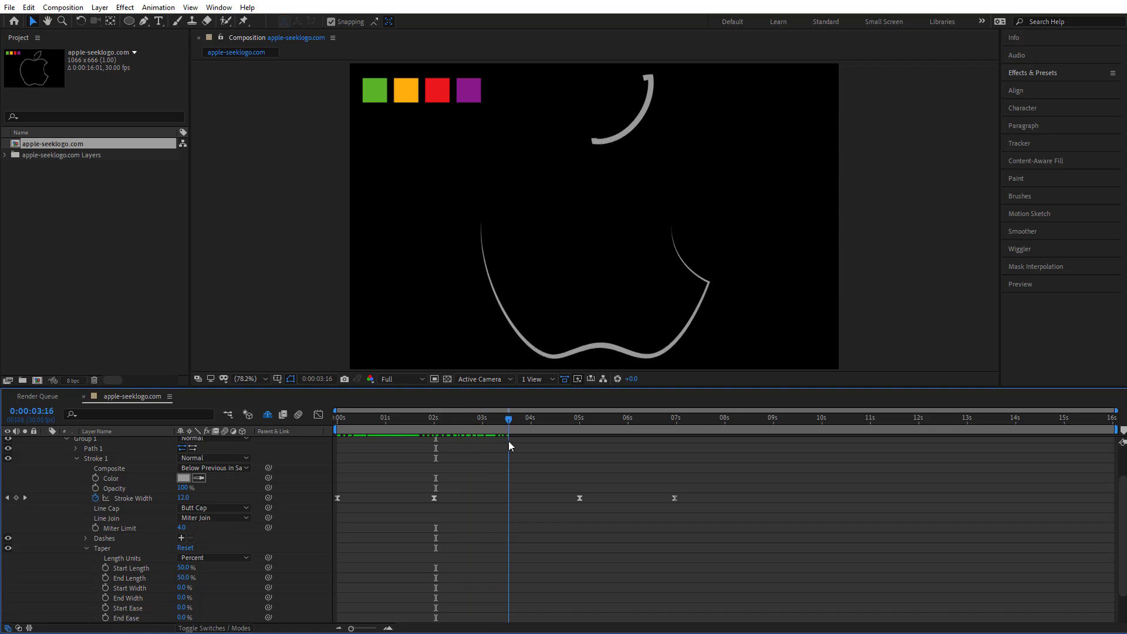
pyautogui.click(499, 442)
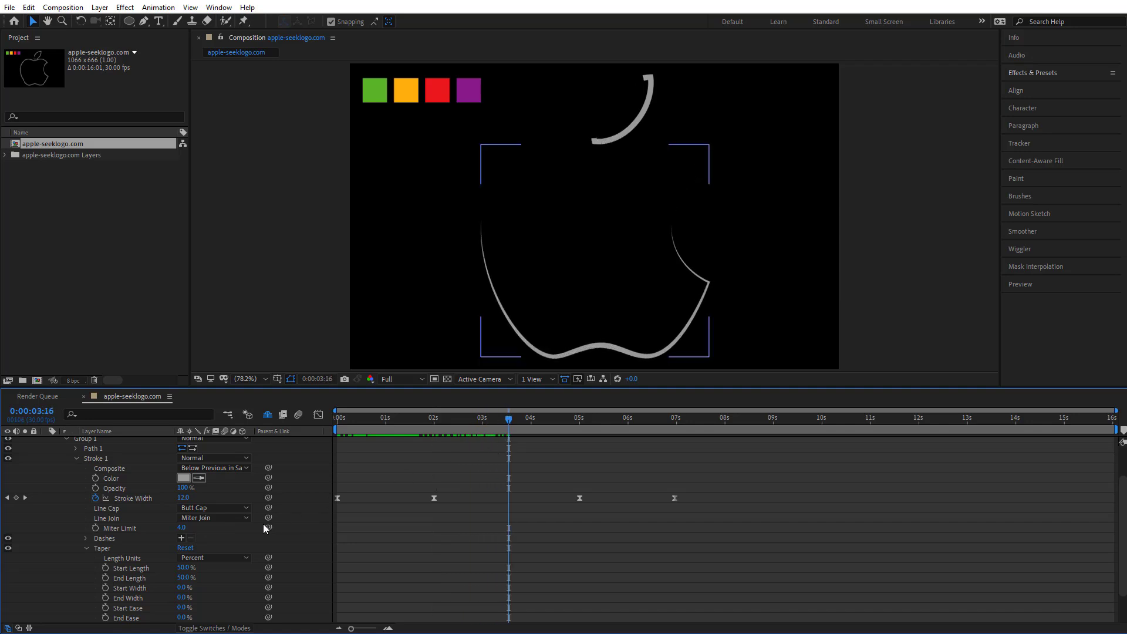
# Set the taper Start Length and End Length of Stroke 1 in Leaf Outlines to 50%.
pyautogui.click(85, 548)
pyautogui.click(46, 448)
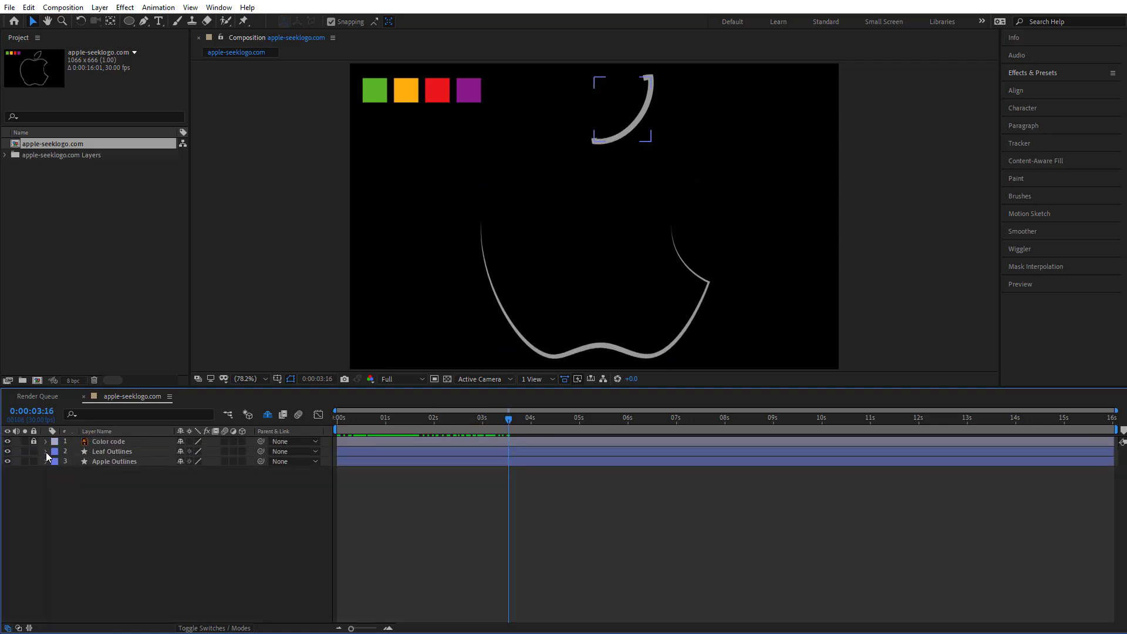
pyautogui.click(46, 451)
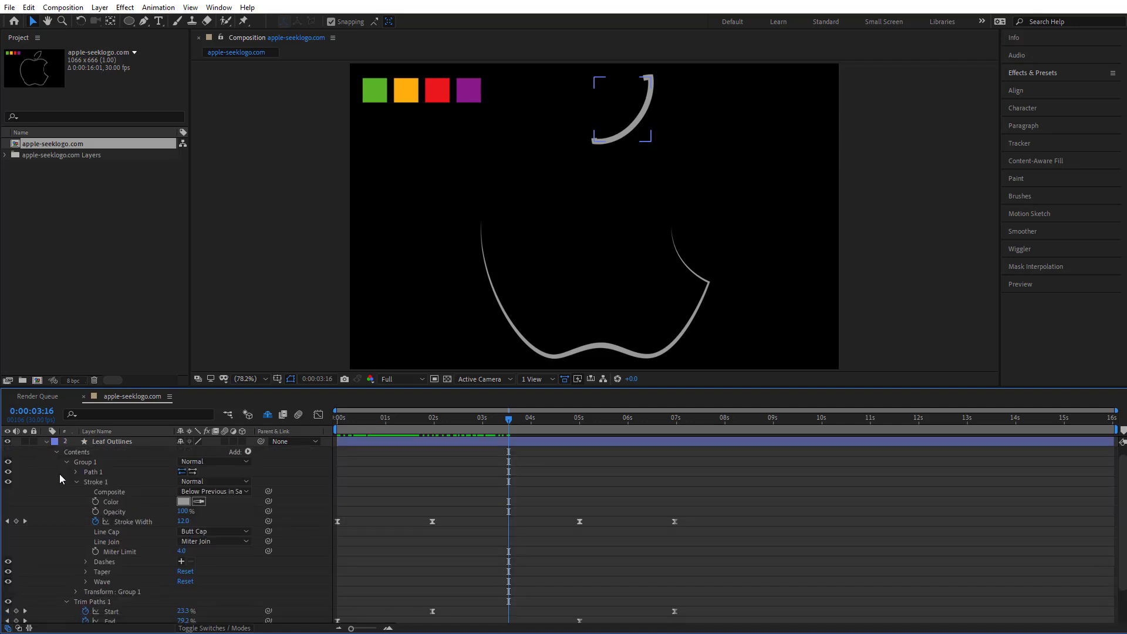
pyautogui.click(67, 602)
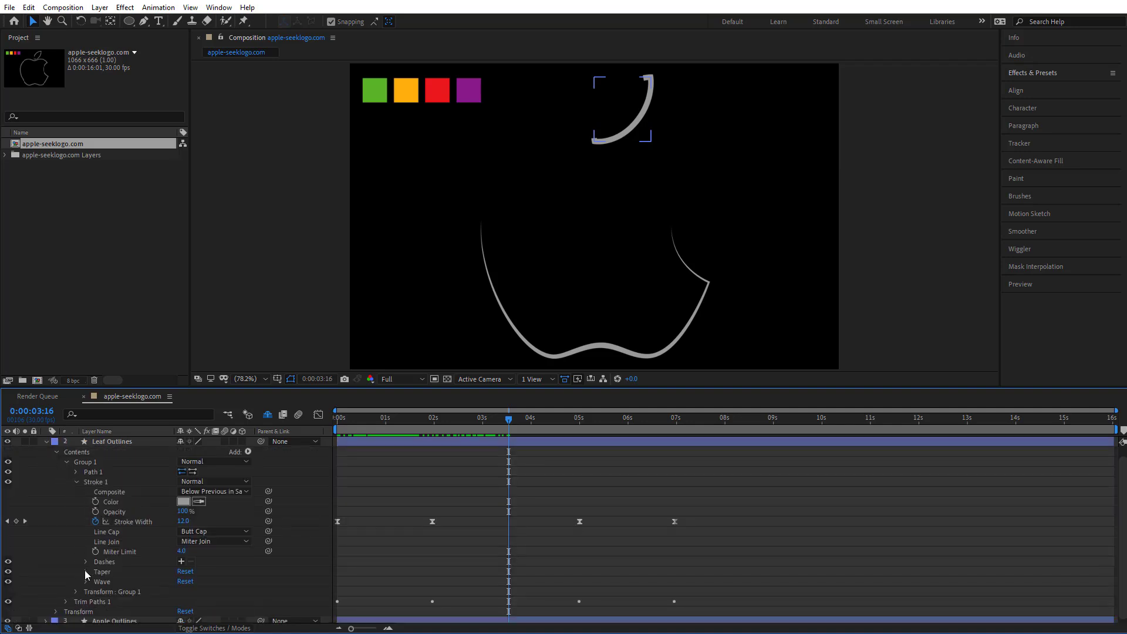
pyautogui.click(85, 572)
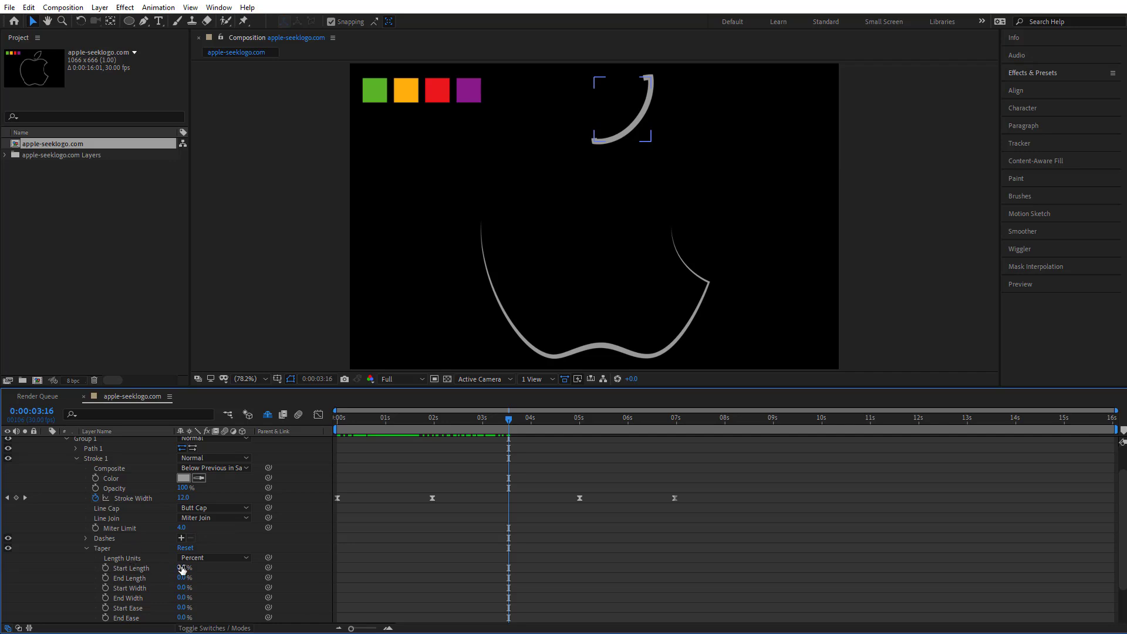
pyautogui.write('50')
pyautogui.press('Return')
pyautogui.write('50')
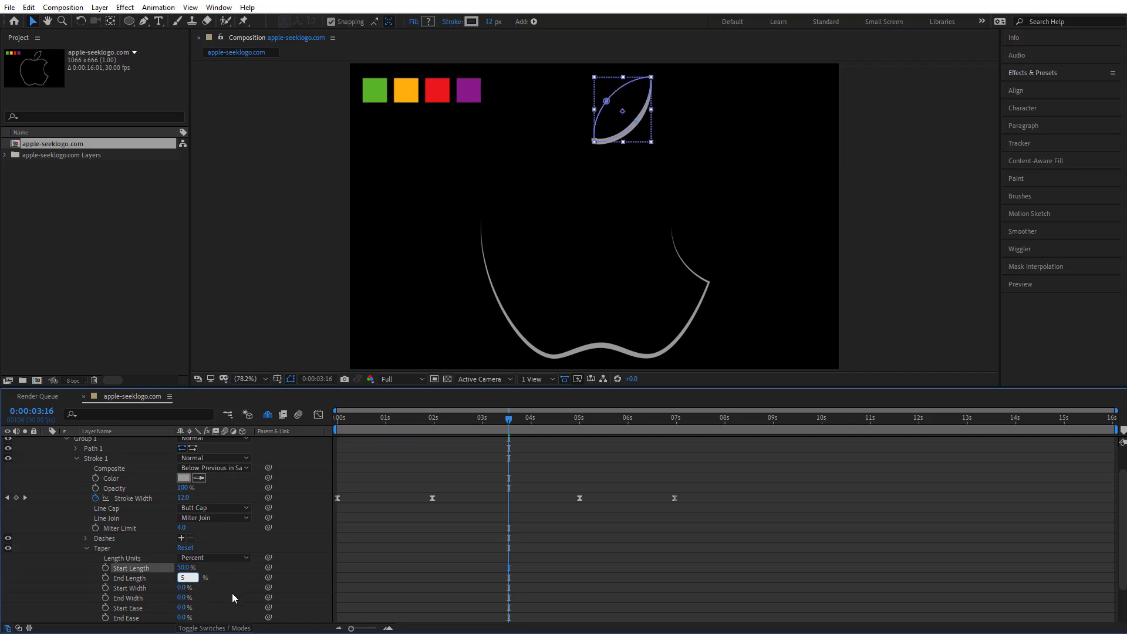
pyautogui.press('Return')
pyautogui.click(564, 547)
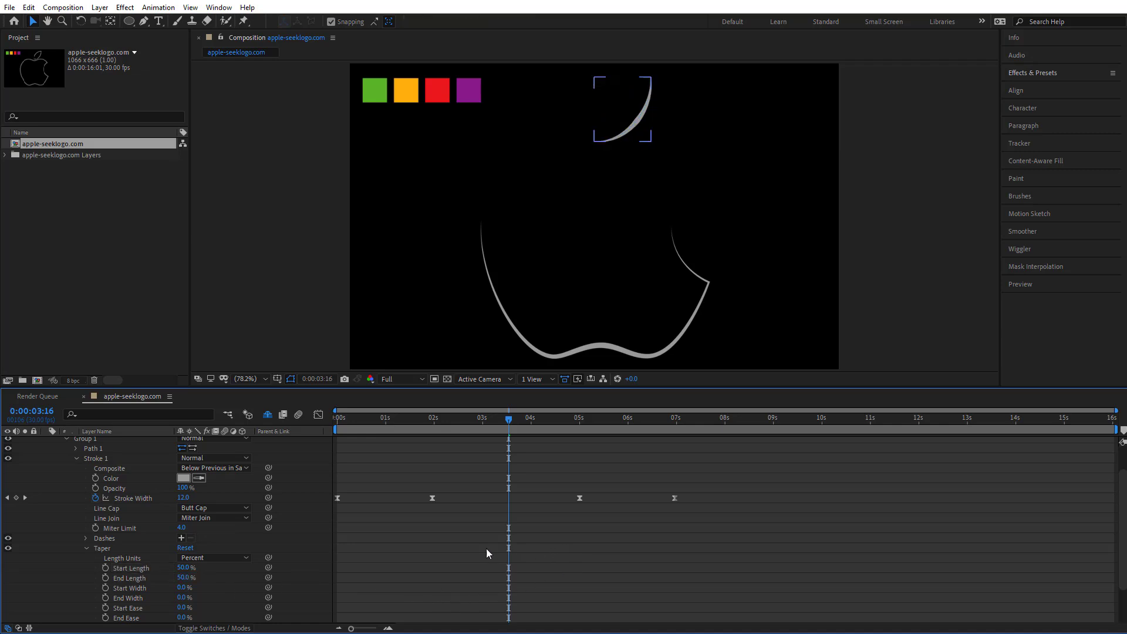
# Reveal the keyframed properties of both outline layers and align the apple's second Stroke Width keyframe with the Start keyframes near two seconds.
pyautogui.click(74, 459)
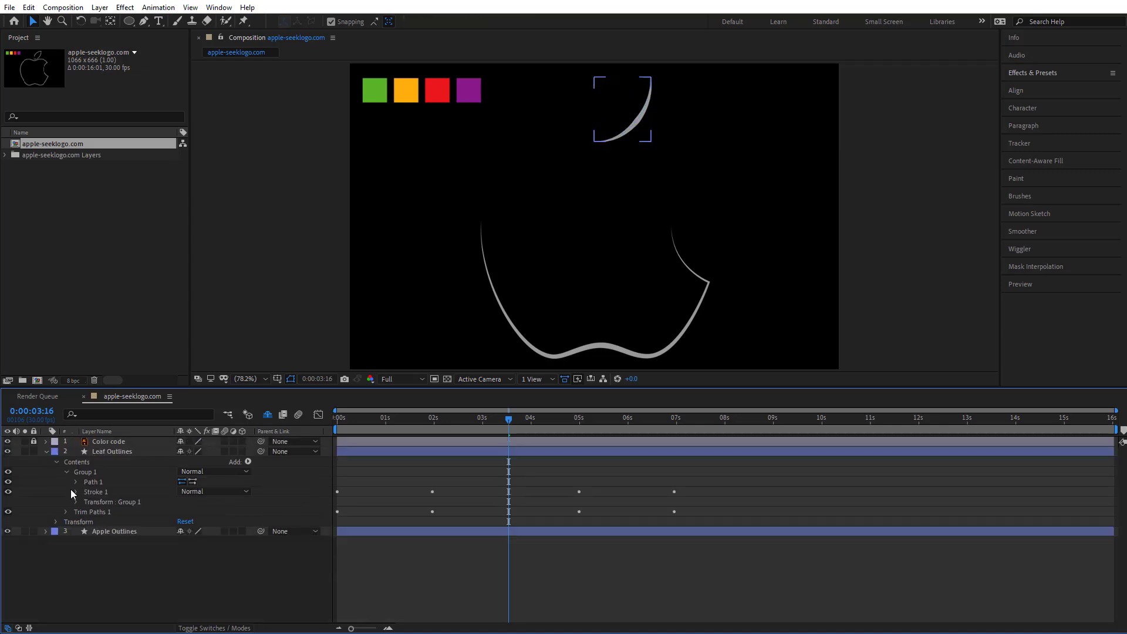
pyautogui.click(47, 452)
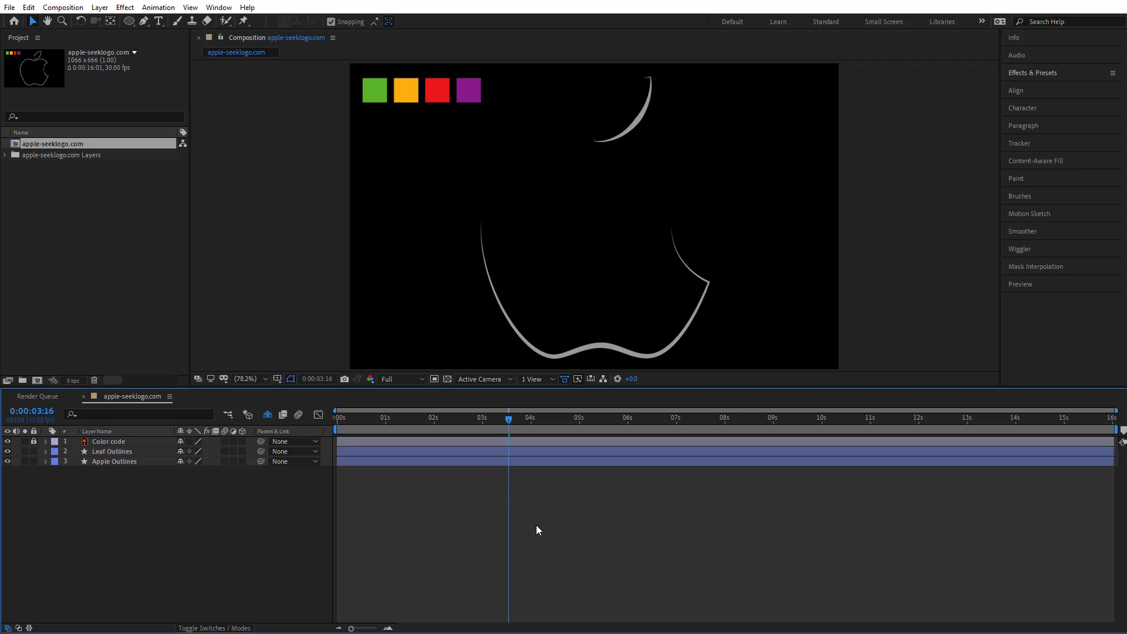
pyautogui.press('u')
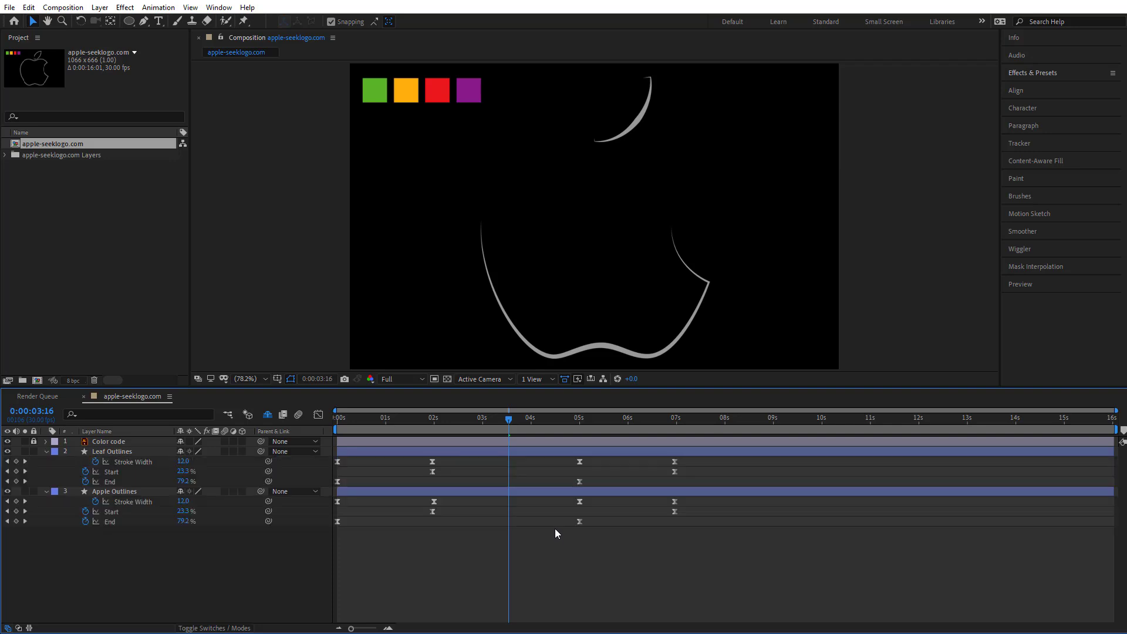
pyautogui.moveTo(508, 419); pyautogui.dragTo(431, 462)
pyautogui.click(433, 502)
pyautogui.click(470, 572)
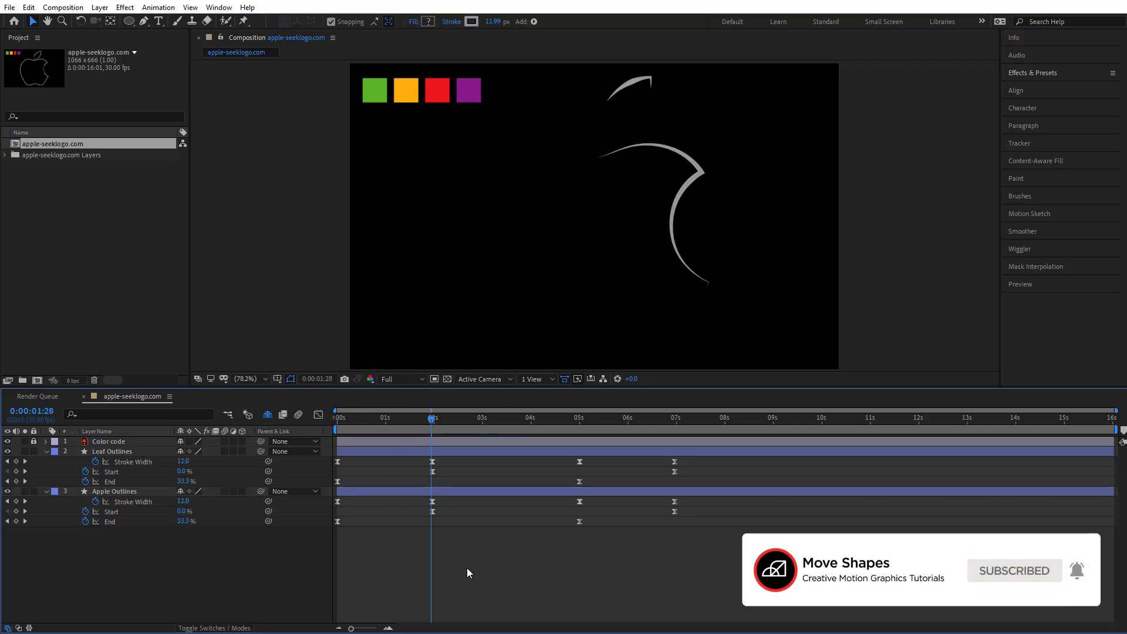
# Preview the animation from the beginning and set the end of the work area to 0:00:06:29.
pyautogui.moveTo(396, 428); pyautogui.dragTo(321, 453)
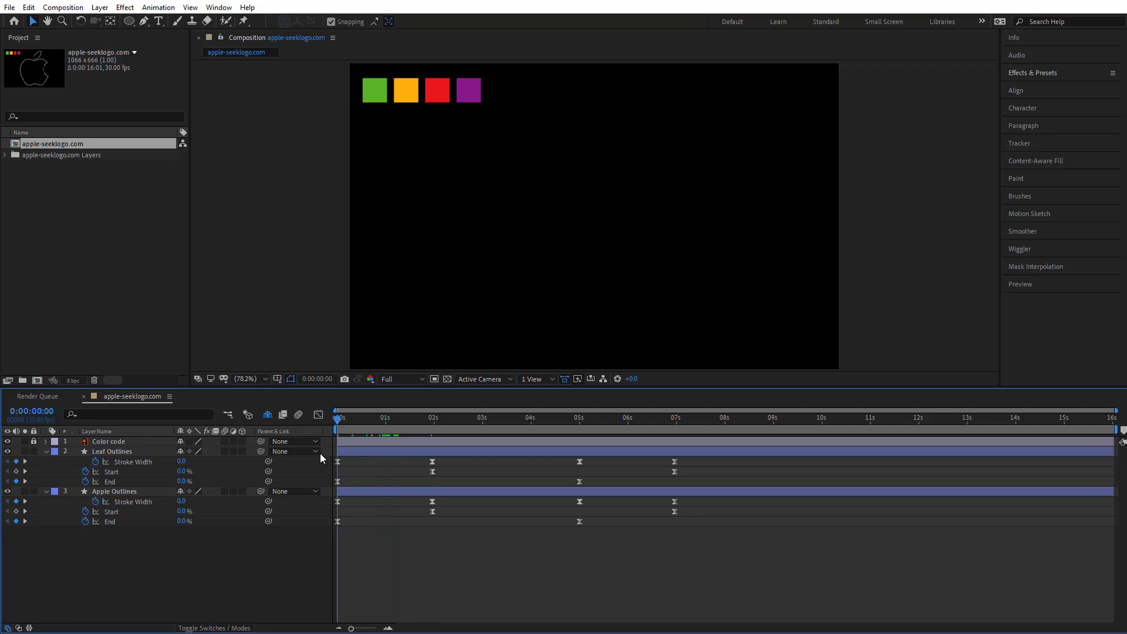
pyautogui.press('space')
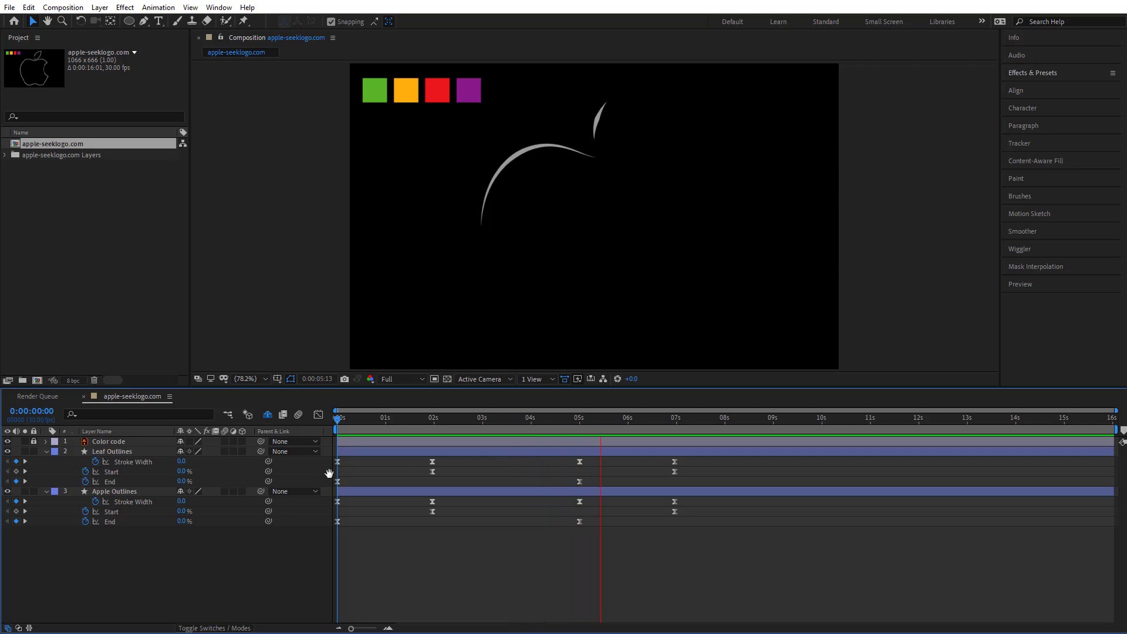
pyautogui.moveTo(352, 424); pyautogui.dragTo(674, 455)
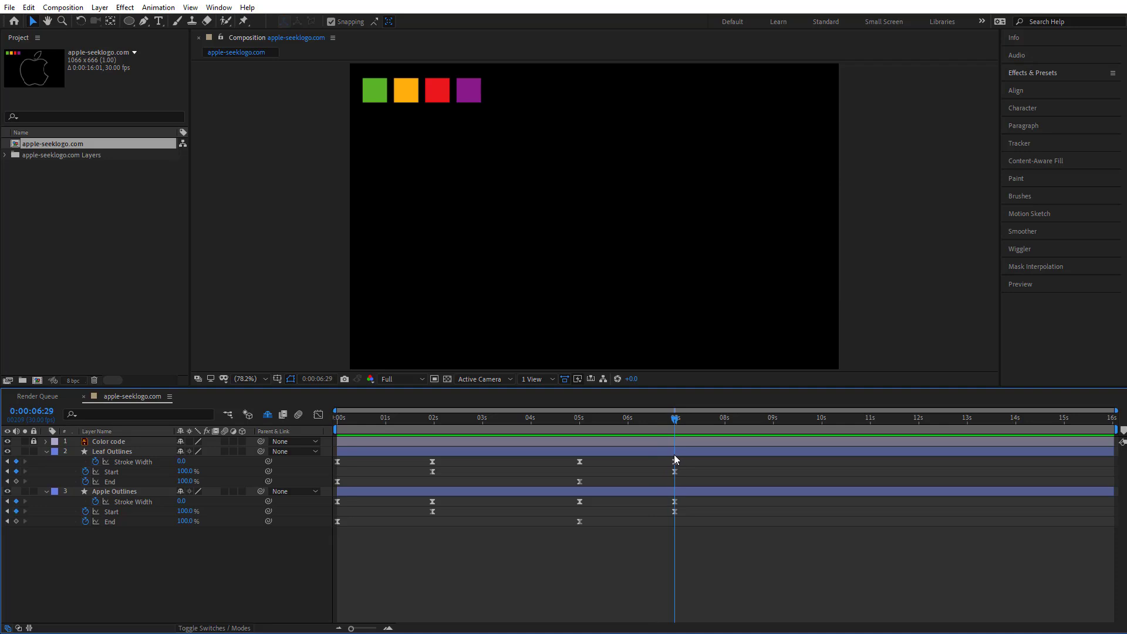
pyautogui.moveTo(1115, 430); pyautogui.dragTo(674, 430)
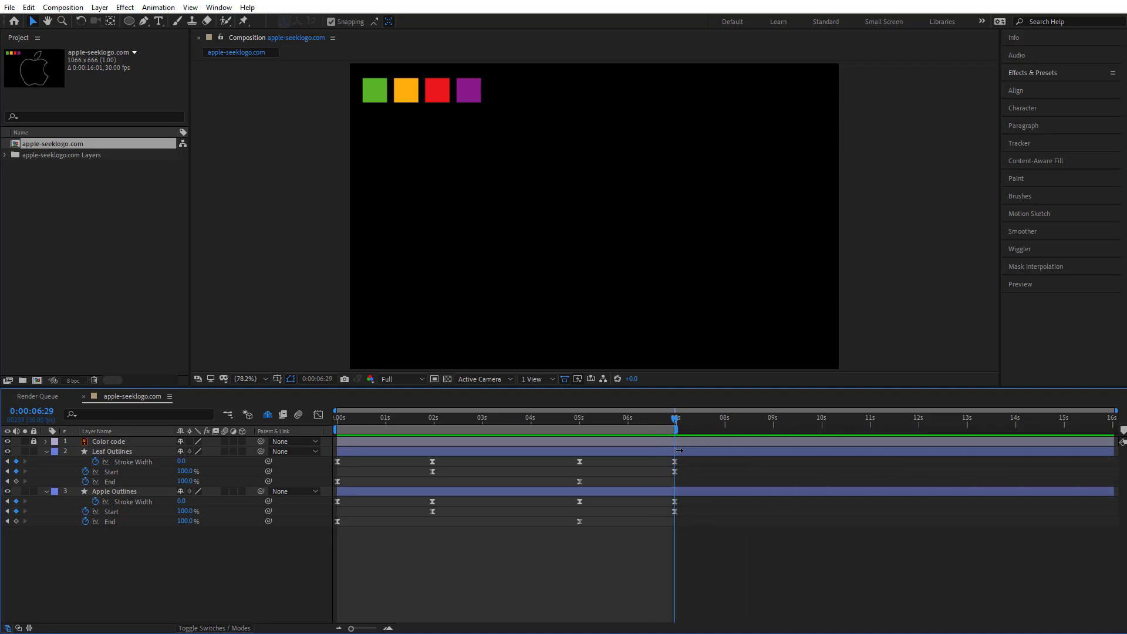
# At 0:00:03:02, collapse the leaf and apple layers and apply the 4-Color Gradient effect to Apple Outlines.
pyautogui.moveTo(391, 421)
pyautogui.mouseDown()
pyautogui.moveTo(500, 421)
pyautogui.moveTo(487, 421)
pyautogui.mouseUp()
pyautogui.click(44, 460)
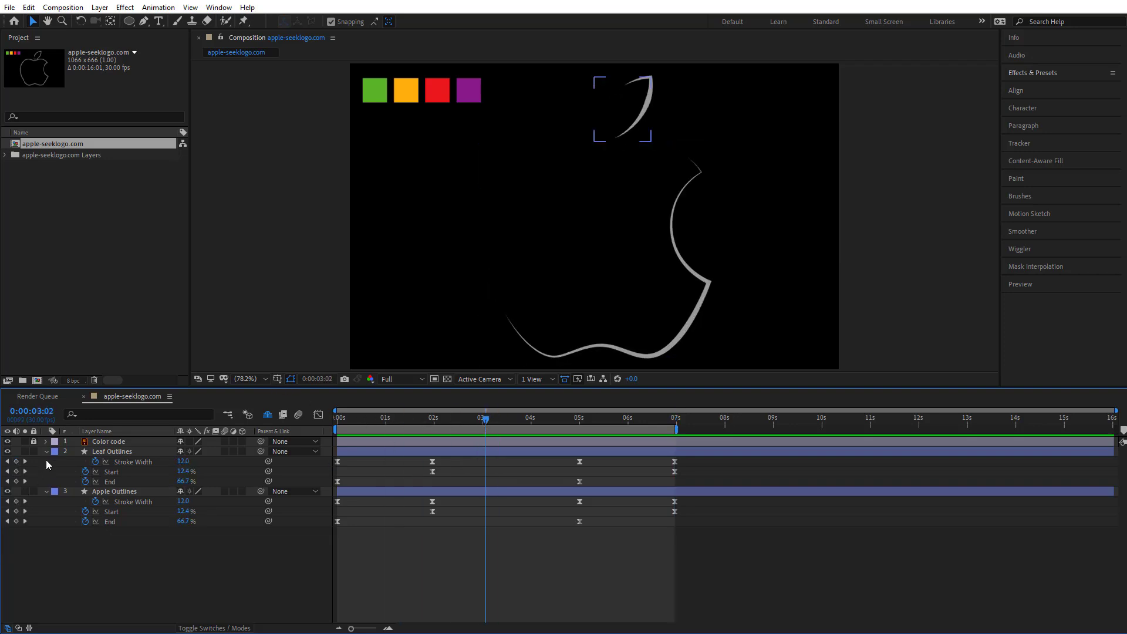
pyautogui.click(46, 452)
pyautogui.click(349, 461)
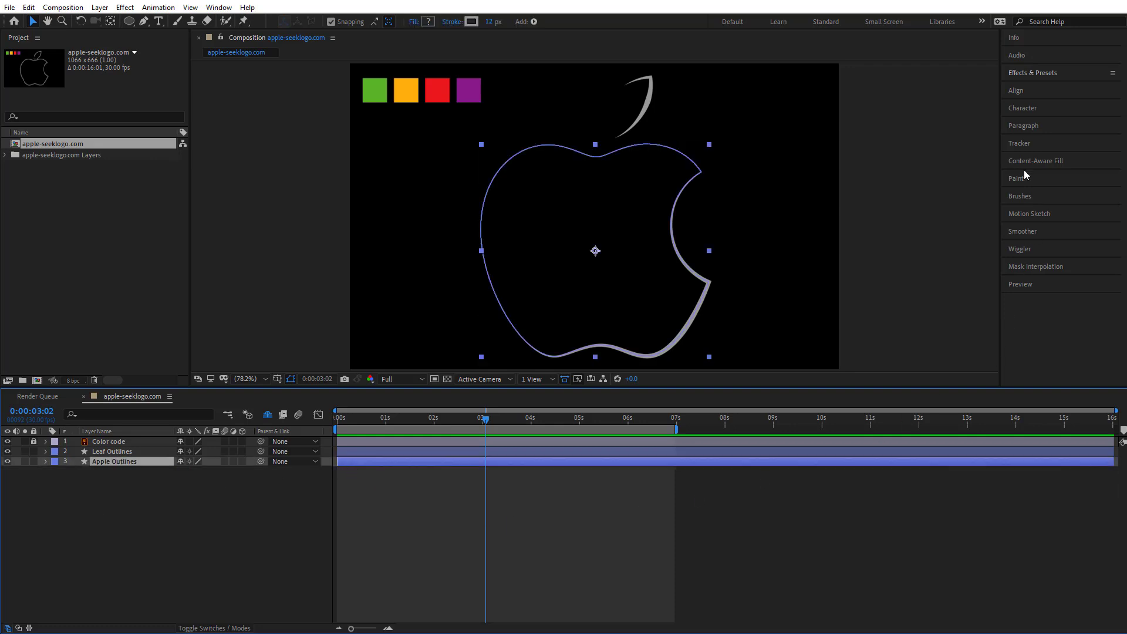
pyautogui.click(1032, 74)
pyautogui.click(1030, 88)
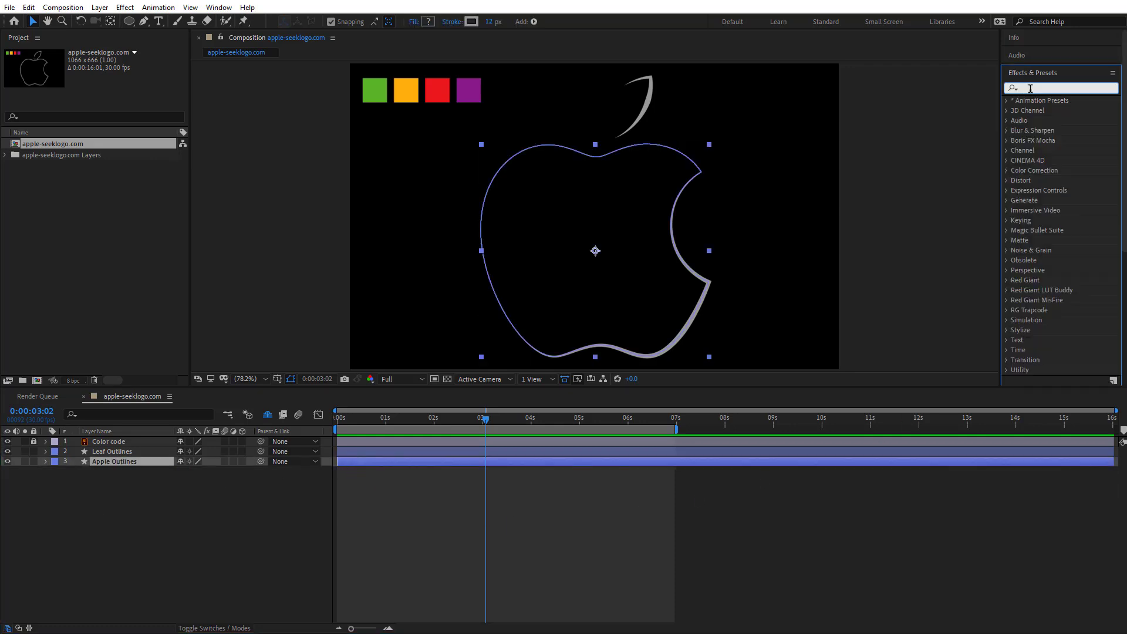
pyautogui.write('gradi')
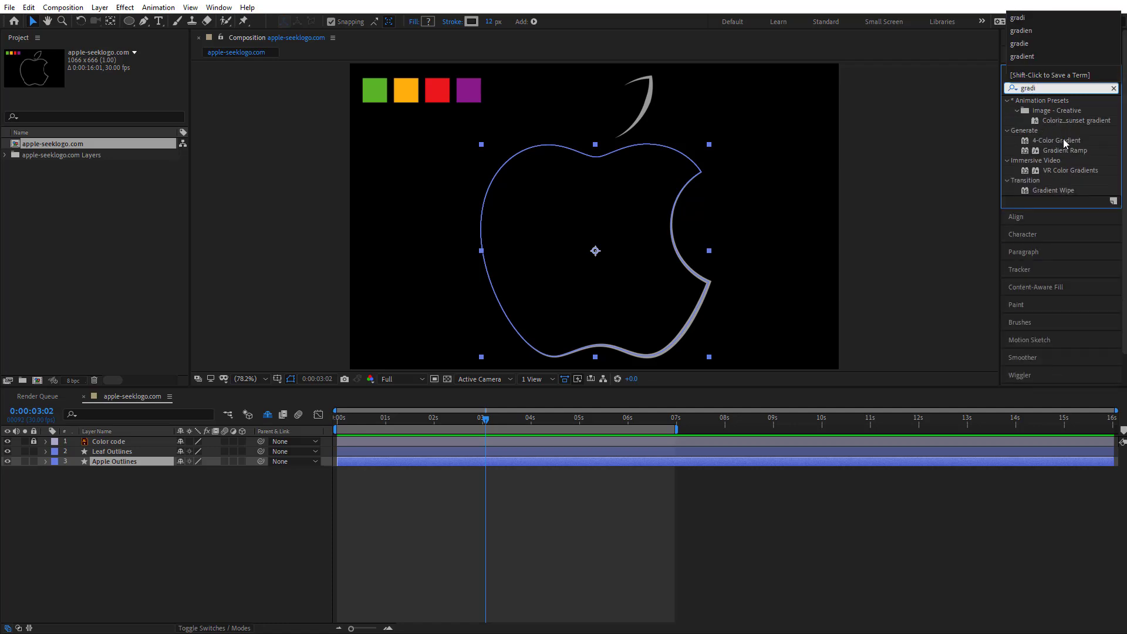
pyautogui.click(1070, 141)
pyautogui.moveTo(1075, 142); pyautogui.dragTo(430, 470)
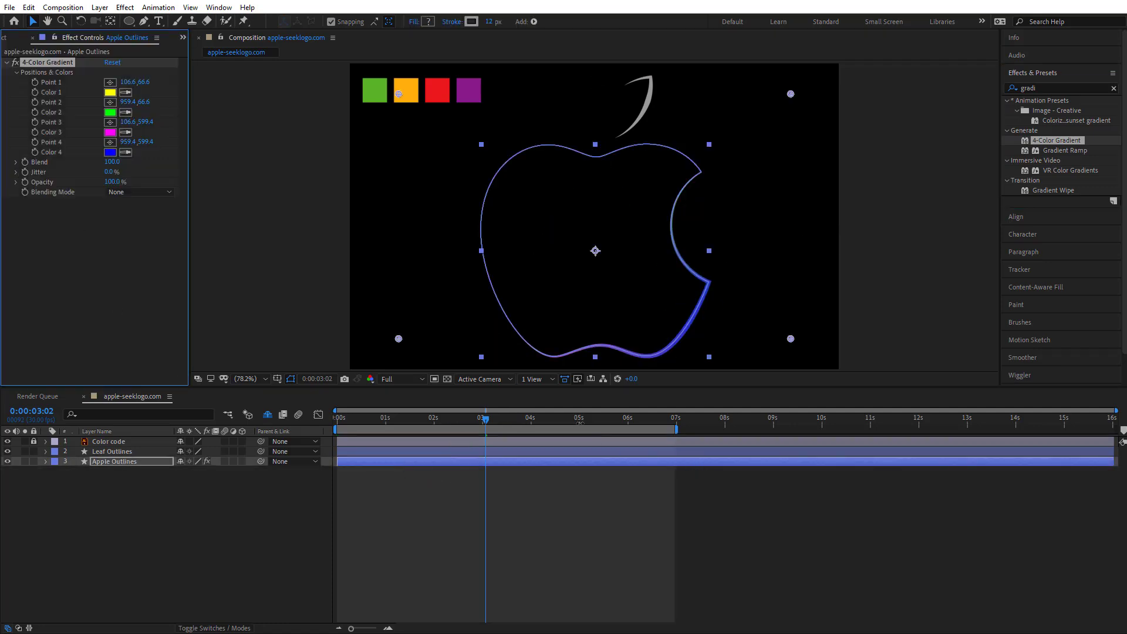
# Sample the green, orange, red and purple swatches as Colors 1 to 4 of the apple's 4-Color Gradient.
pyautogui.click(125, 92)
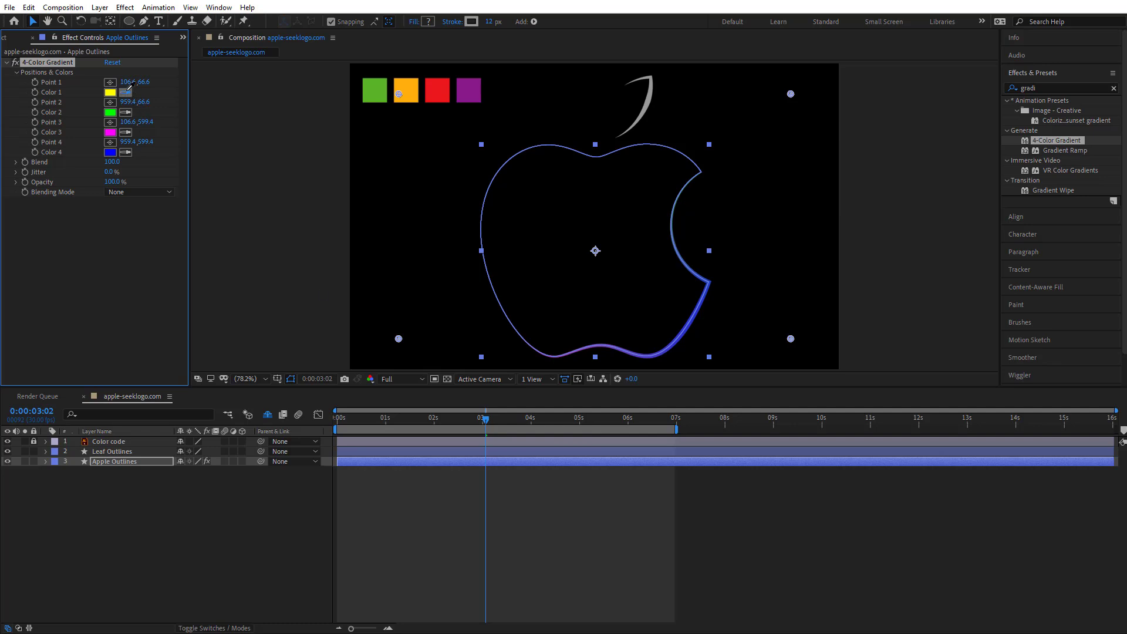
pyautogui.click(376, 82)
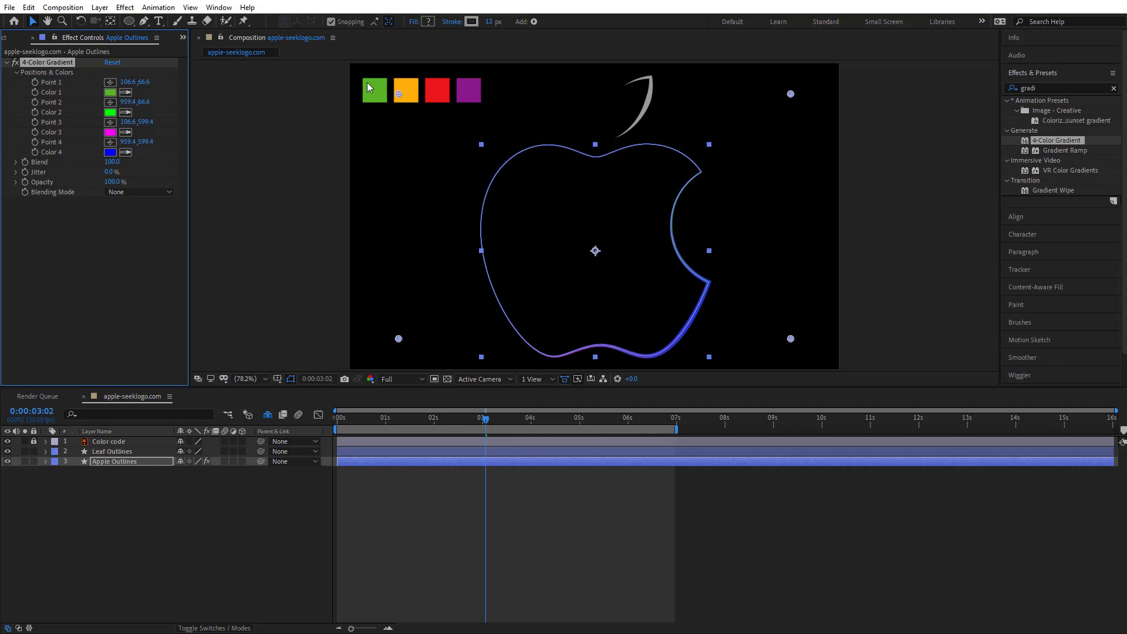
pyautogui.click(412, 85)
pyautogui.click(125, 132)
pyautogui.click(443, 92)
pyautogui.click(125, 152)
pyautogui.click(471, 89)
pyautogui.click(506, 551)
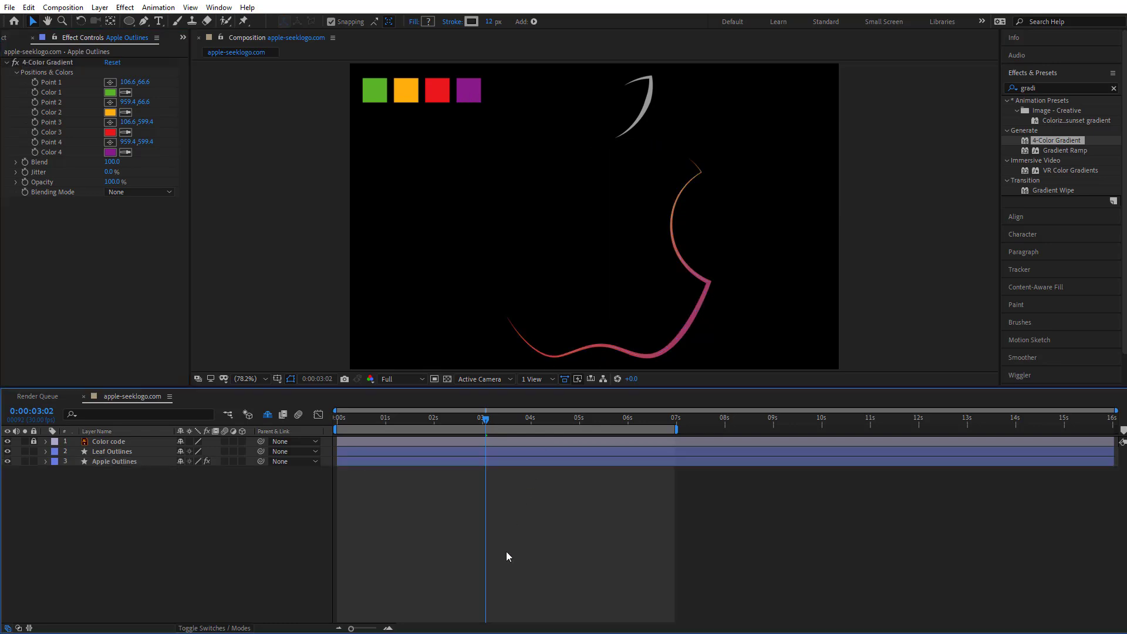
# Place the apple gradient's Points 1 to 4 along the outline at about (365, 184), (755, 216), (337, 555) and (731, 576).
pyautogui.moveTo(367, 418); pyautogui.dragTo(473, 425)
pyautogui.click(474, 460)
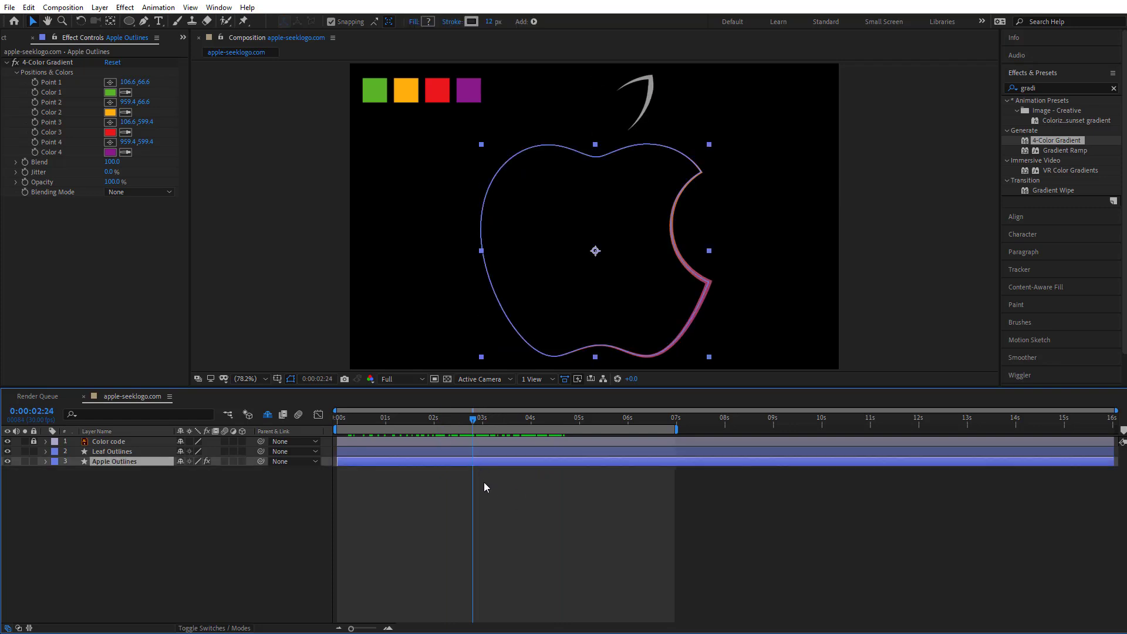
pyautogui.click(56, 64)
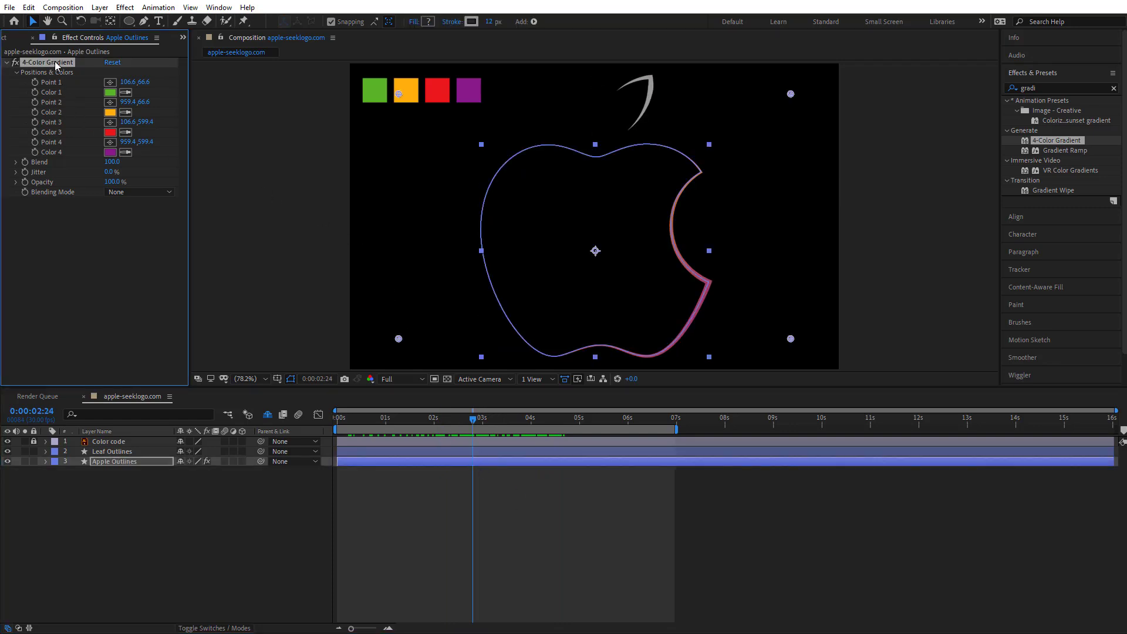
pyautogui.moveTo(398, 93); pyautogui.dragTo(441, 119)
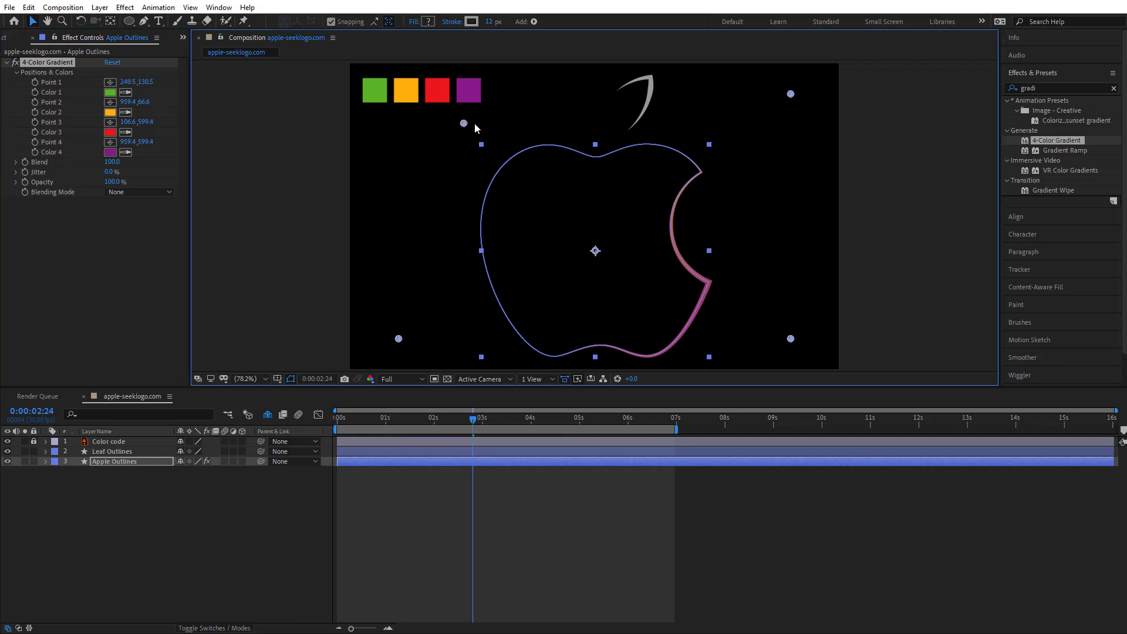
pyautogui.moveTo(507, 151); pyautogui.dragTo(520, 155)
pyautogui.moveTo(400, 338); pyautogui.dragTo(504, 318)
pyautogui.moveTo(790, 339); pyautogui.dragTo(686, 328)
pyautogui.moveTo(789, 94); pyautogui.dragTo(763, 107)
pyautogui.moveTo(697, 162); pyautogui.dragTo(694, 164)
pyautogui.click(495, 552)
pyautogui.moveTo(458, 420)
pyautogui.mouseDown()
pyautogui.moveTo(358, 434)
pyautogui.moveTo(569, 427)
pyautogui.moveTo(531, 428)
pyautogui.moveTo(546, 428)
pyautogui.mouseUp()
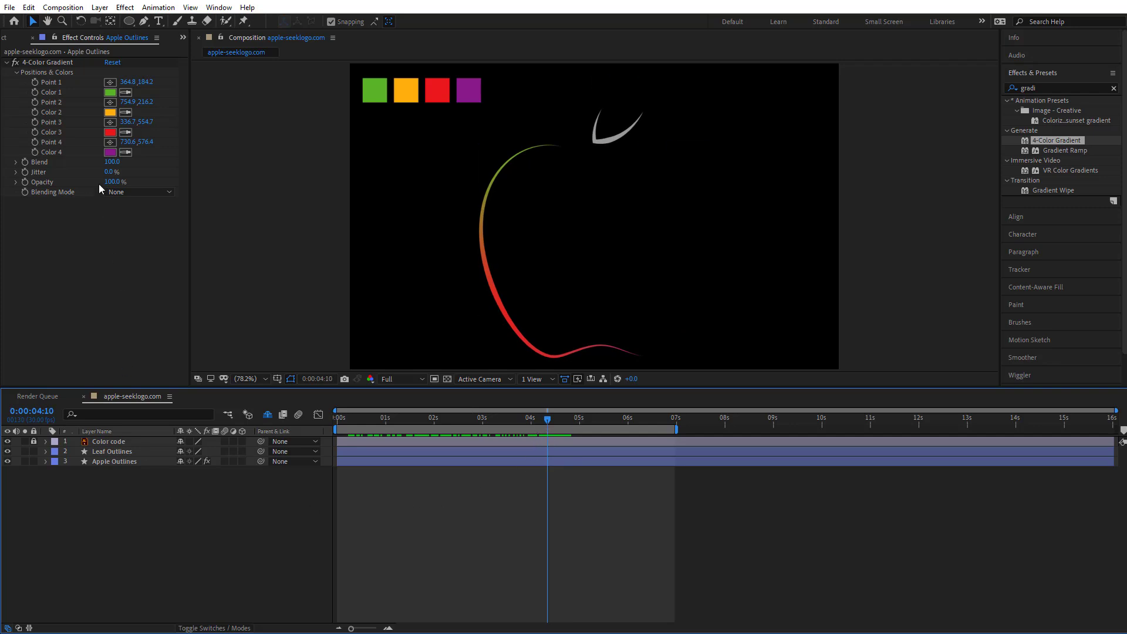
# Copy the 4-Color Gradient effect from Apple Outlines and paste it onto Leaf Outlines.
pyautogui.click(47, 62)
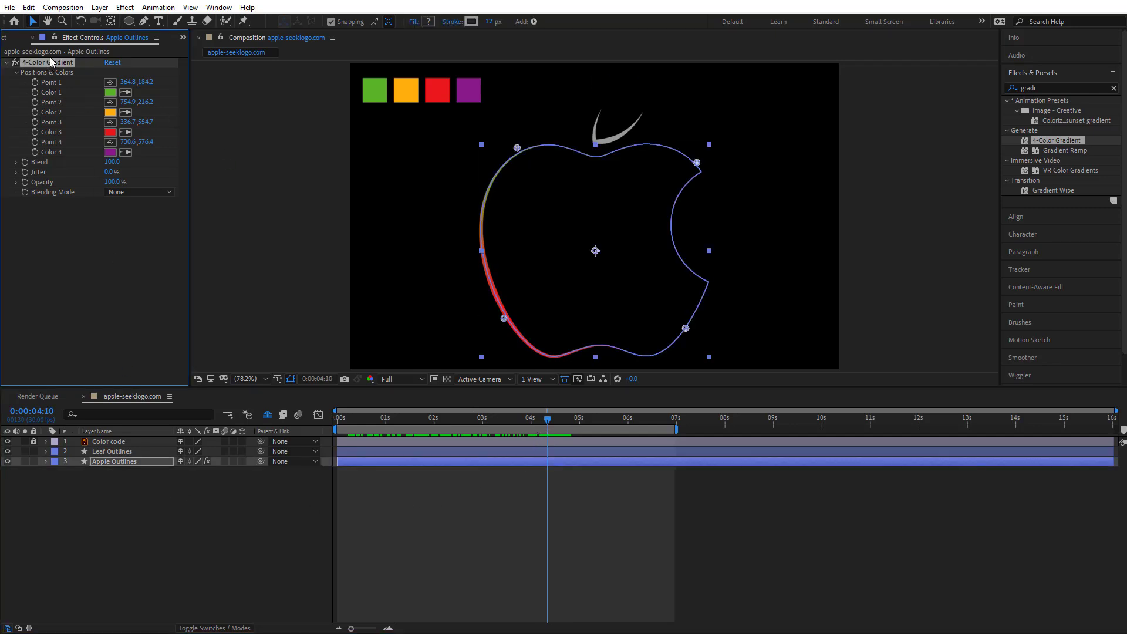
pyautogui.click(27, 7)
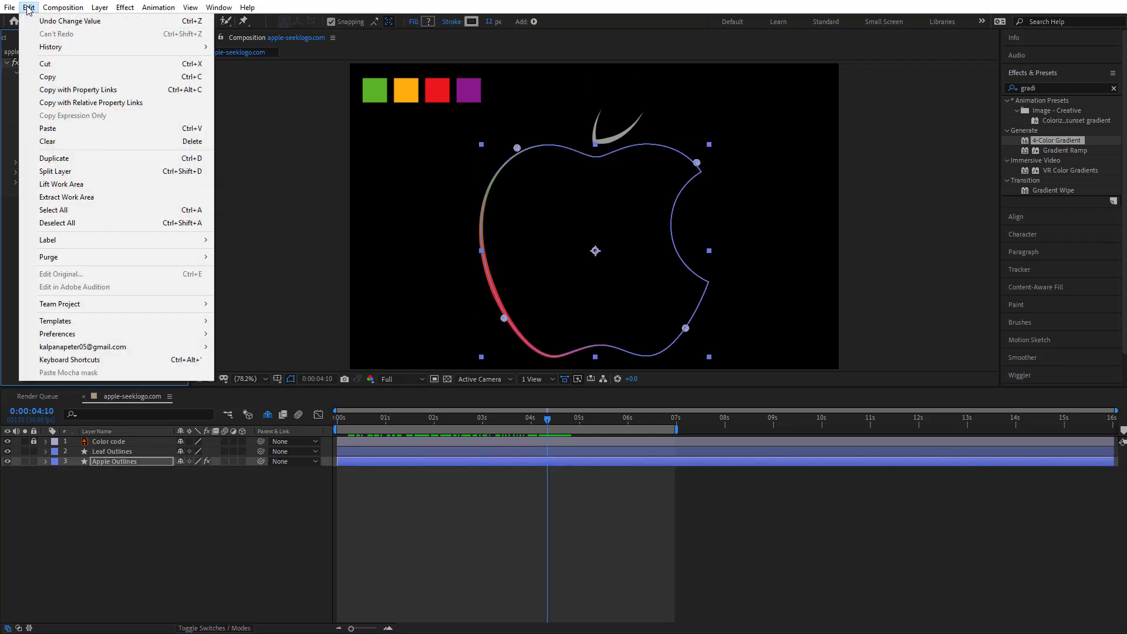
pyautogui.click(48, 77)
pyautogui.click(101, 452)
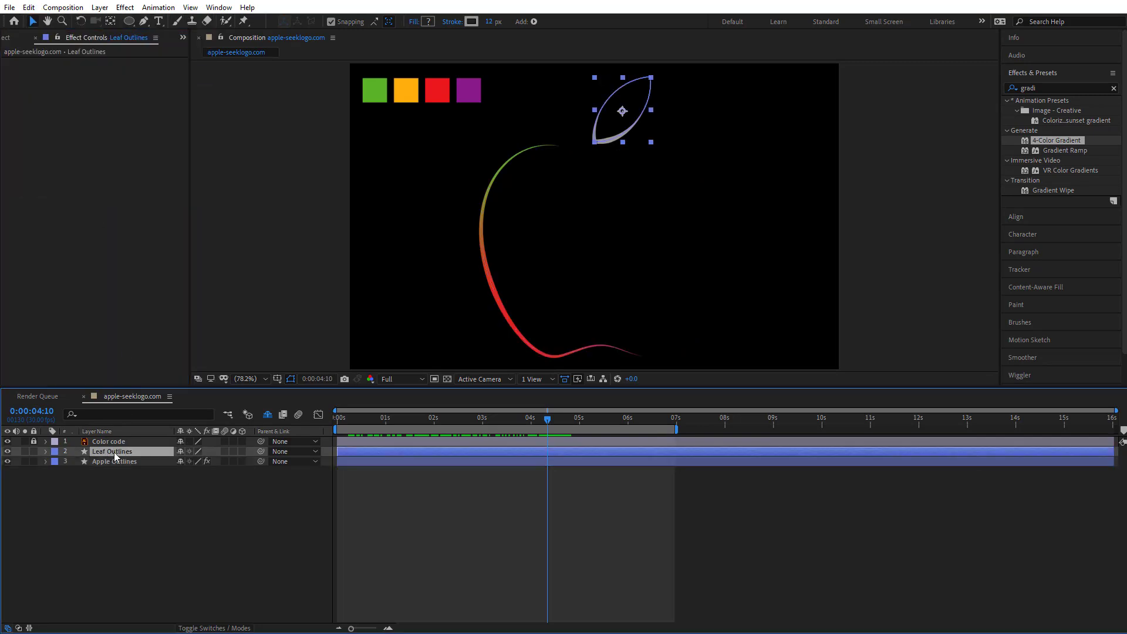
pyautogui.click(28, 8)
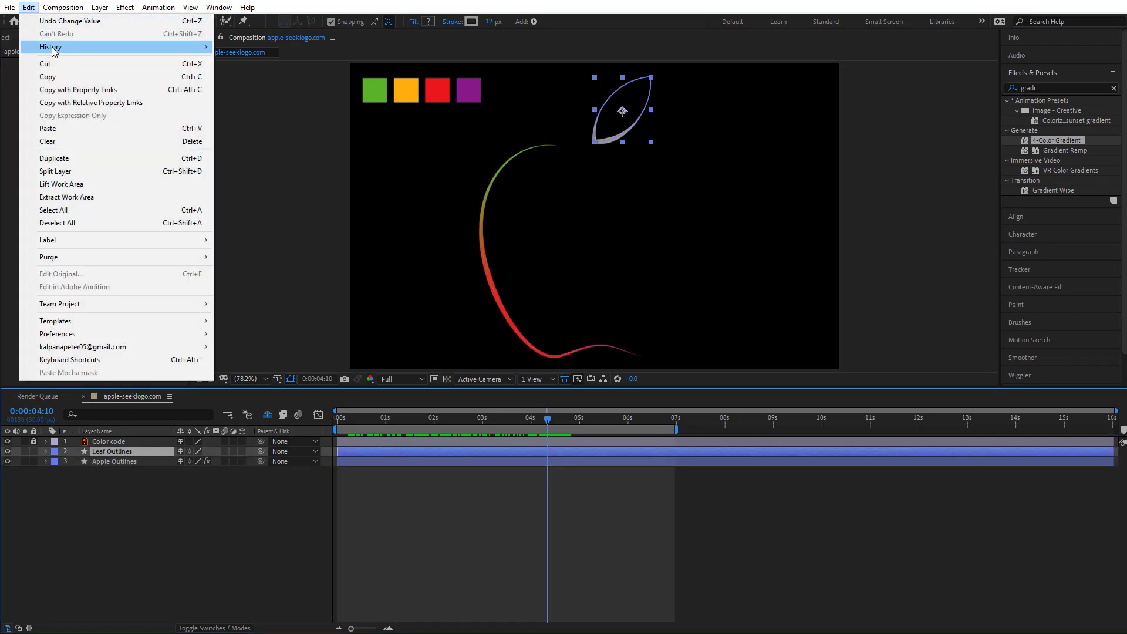
pyautogui.click(48, 128)
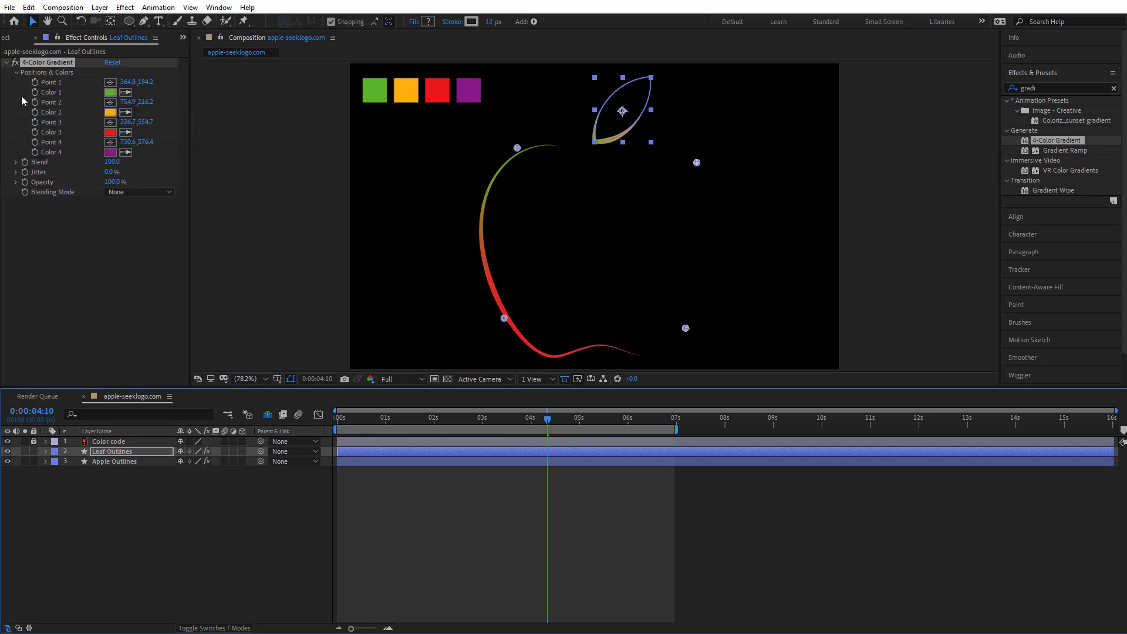
# Place the leaf gradient's Points 1 to 4 around the leaf at about (521, 160), (568, 64), (631, 125) and (658, 32).
pyautogui.click(130, 452)
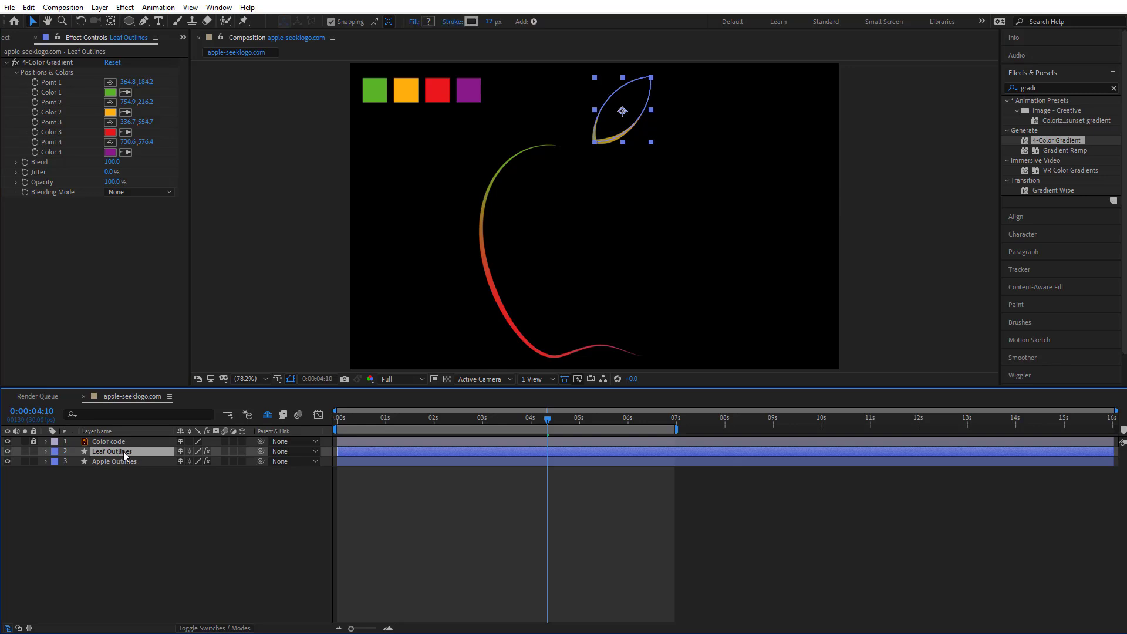
pyautogui.click(50, 62)
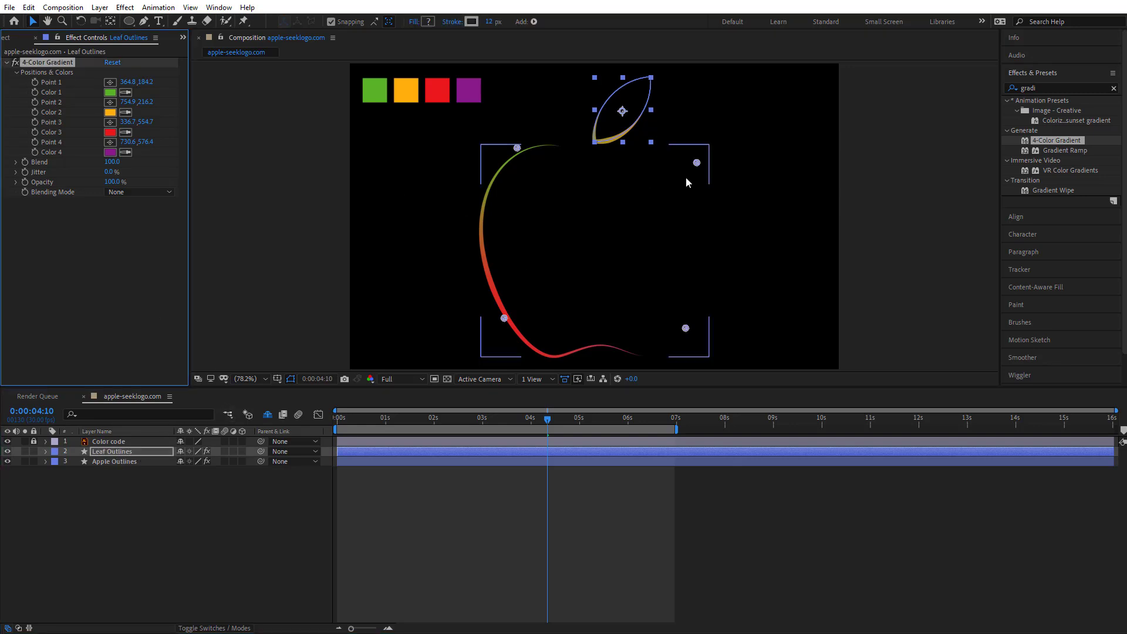
pyautogui.moveTo(696, 163); pyautogui.dragTo(652, 78)
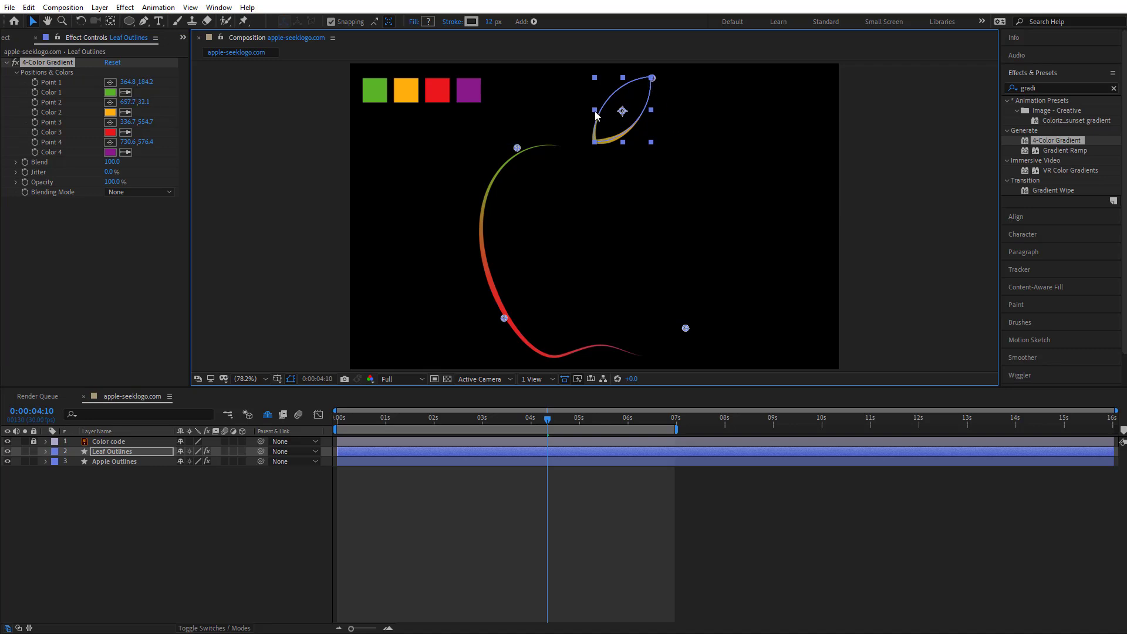
pyautogui.moveTo(521, 143); pyautogui.dragTo(604, 96)
pyautogui.moveTo(507, 322); pyautogui.dragTo(622, 138)
pyautogui.moveTo(685, 328); pyautogui.dragTo(645, 114)
pyautogui.moveTo(651, 78)
pyautogui.mouseDown()
pyautogui.moveTo(612, 93)
pyautogui.moveTo(651, 78)
pyautogui.mouseUp()
pyautogui.moveTo(623, 136); pyautogui.dragTo(639, 121)
pyautogui.click(632, 554)
pyautogui.moveTo(546, 419)
pyautogui.mouseDown()
pyautogui.moveTo(359, 446)
pyautogui.moveTo(592, 420)
pyautogui.mouseUp()
# Set the X position of the leaf gradient's Point 1 to 533.8.
pyautogui.click(539, 451)
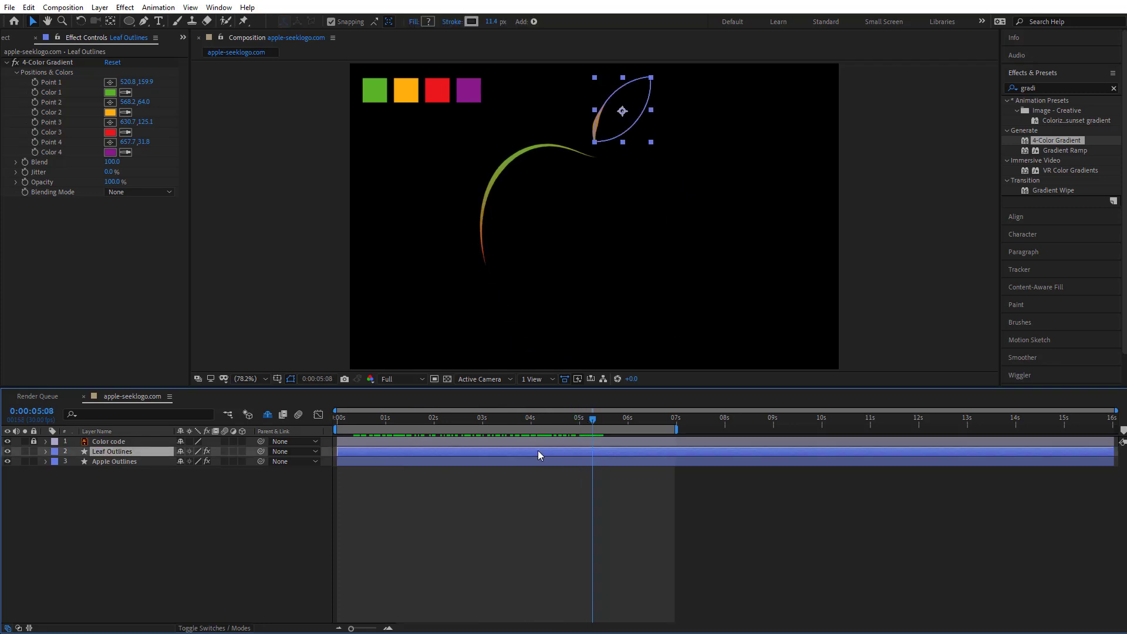
pyautogui.click(46, 63)
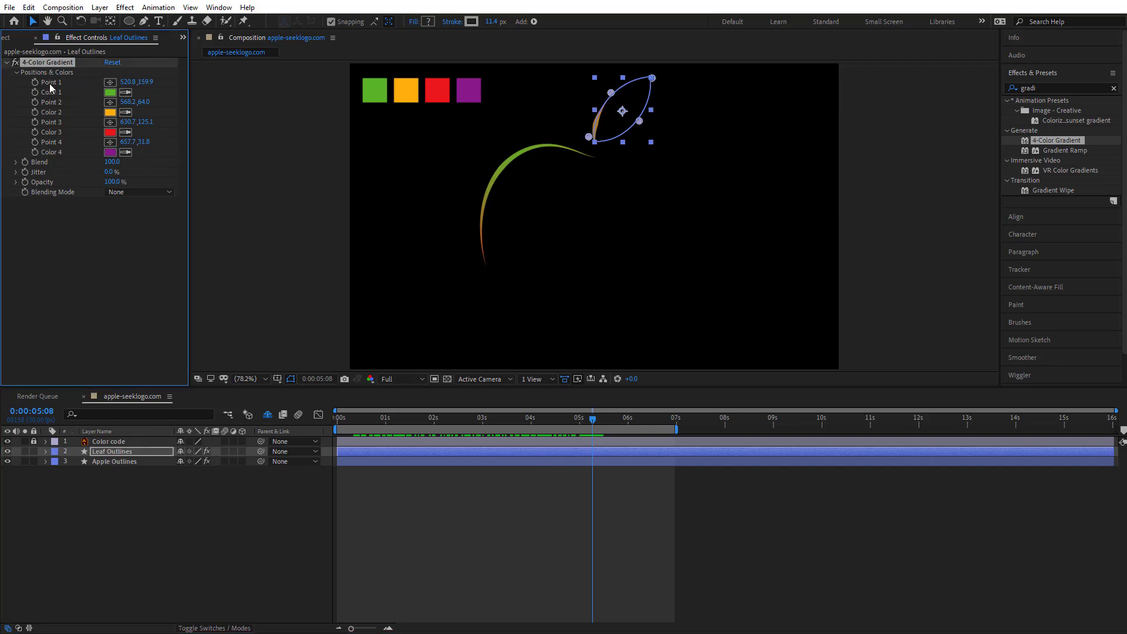
pyautogui.moveTo(134, 85)
pyautogui.mouseDown()
pyautogui.moveTo(118, 87)
pyautogui.moveTo(143, 89)
pyautogui.mouseUp()
pyautogui.click(560, 561)
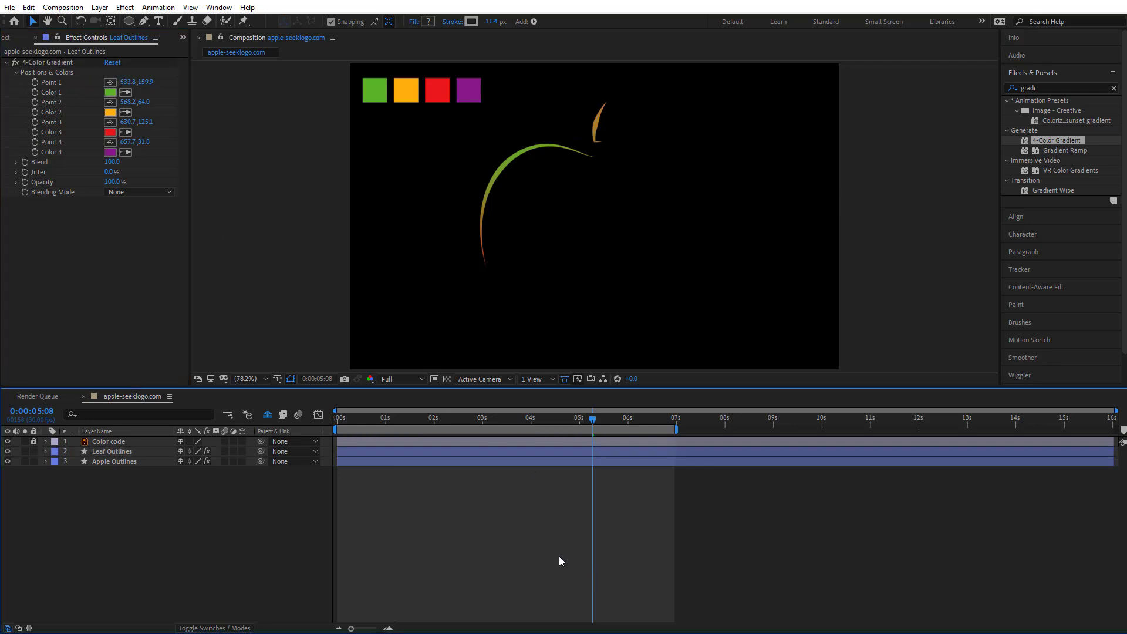
# Return to 0:00:00:00, search the effects for glow, and apply the Stylize Glow effect to Leaf Outlines.
pyautogui.moveTo(479, 420); pyautogui.dragTo(280, 485)
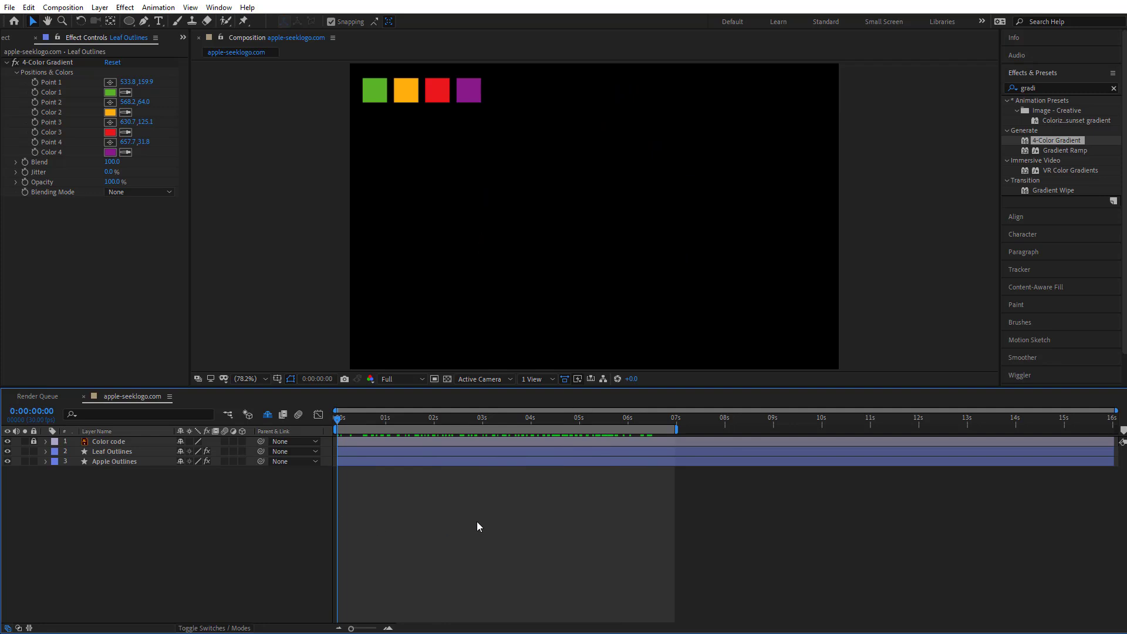
pyautogui.click(375, 452)
pyautogui.click(421, 498)
pyautogui.click(1110, 87)
pyautogui.click(1112, 87)
pyautogui.click(1081, 89)
pyautogui.write('glow')
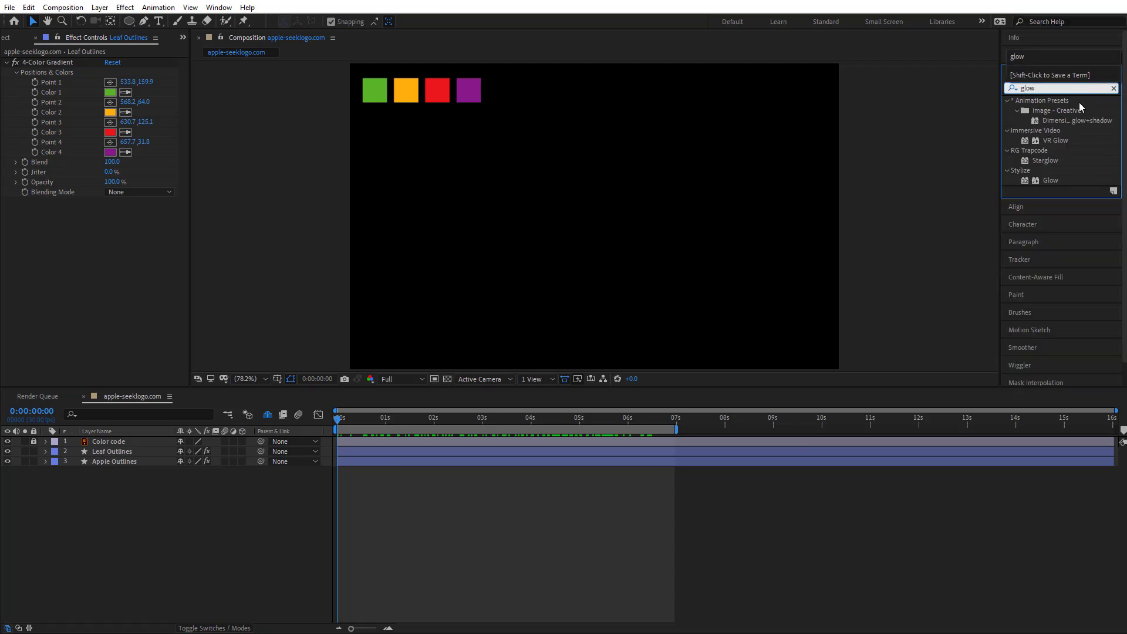
pyautogui.click(1056, 180)
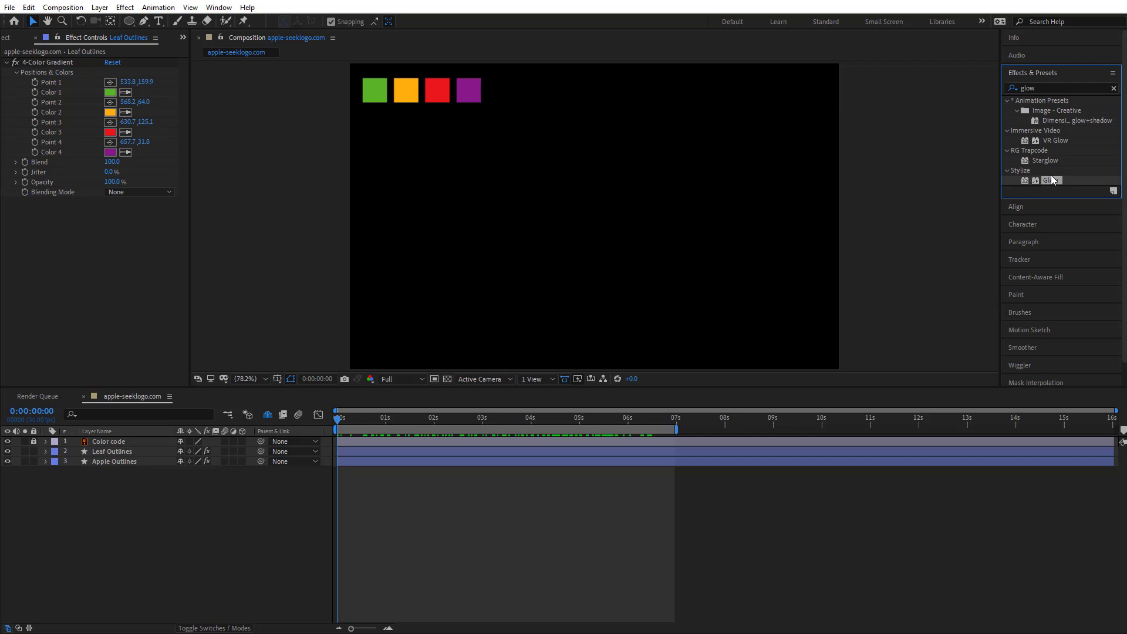
pyautogui.moveTo(1051, 180); pyautogui.dragTo(411, 452)
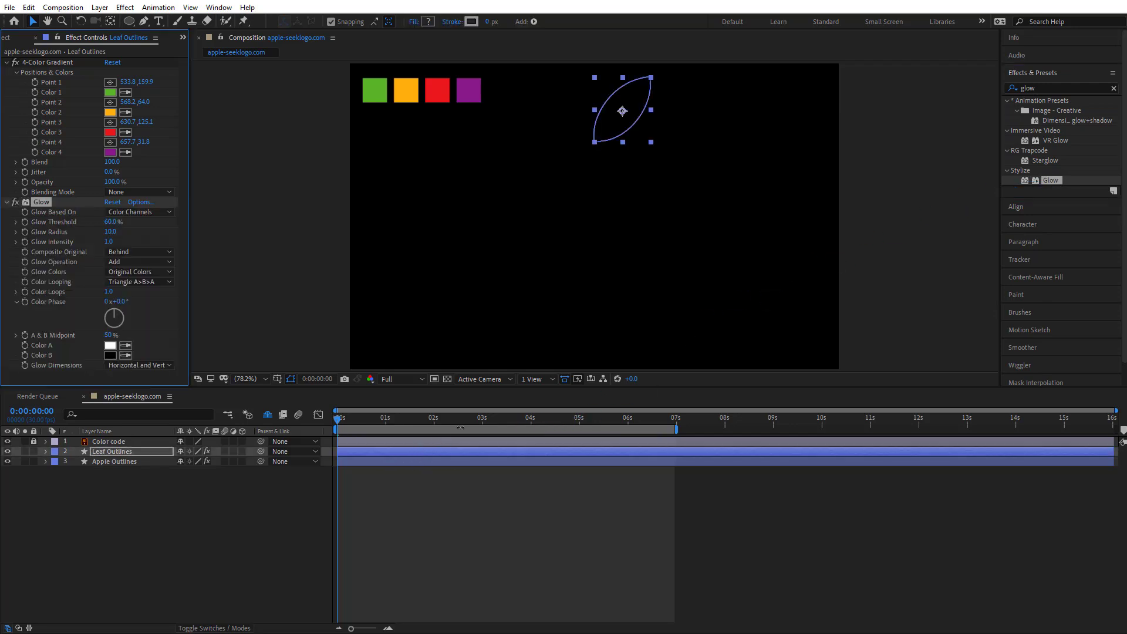
# Move the current time to 0:00:02:29 and apply the Stylize Glow effect to Apple Outlines as well.
pyautogui.click(479, 418)
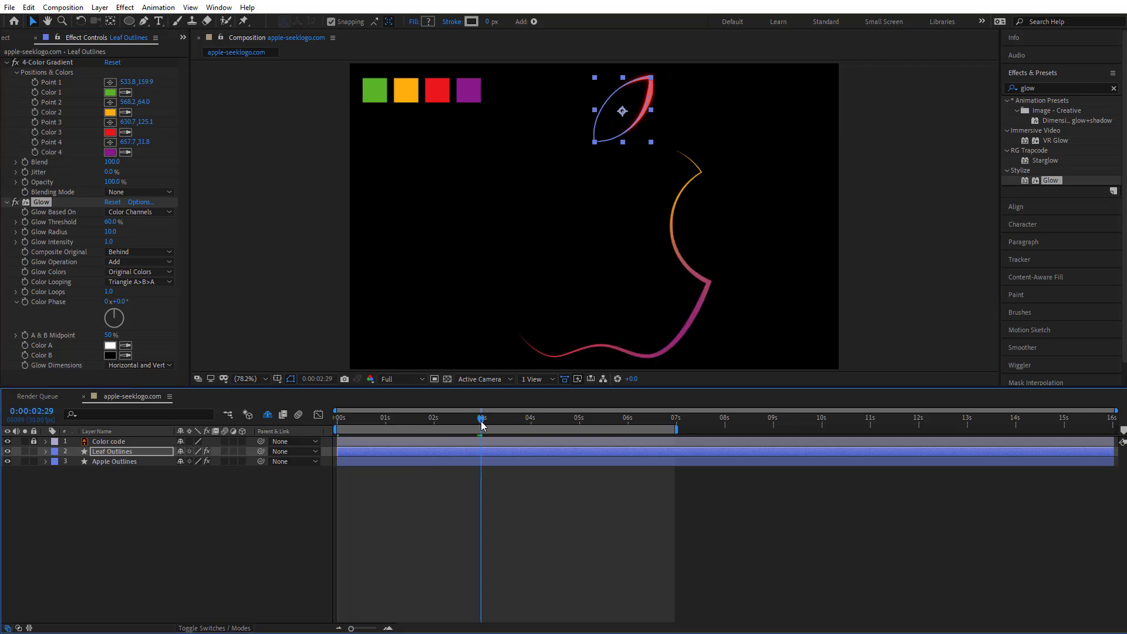
pyautogui.click(494, 538)
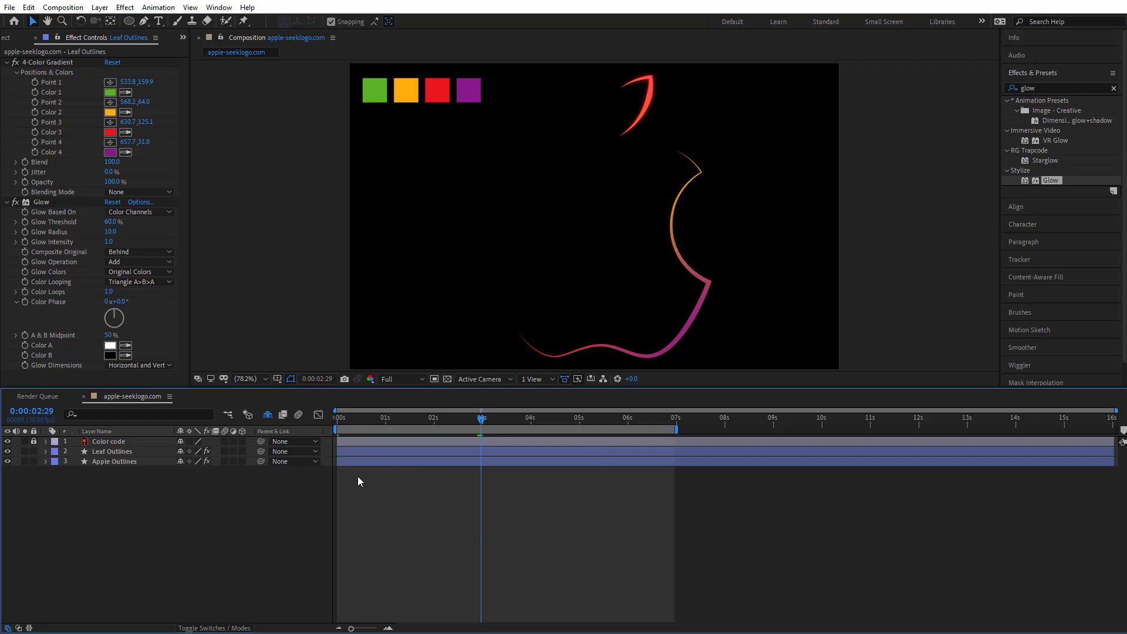
pyautogui.moveTo(1049, 184); pyautogui.dragTo(507, 460)
pyautogui.click(530, 530)
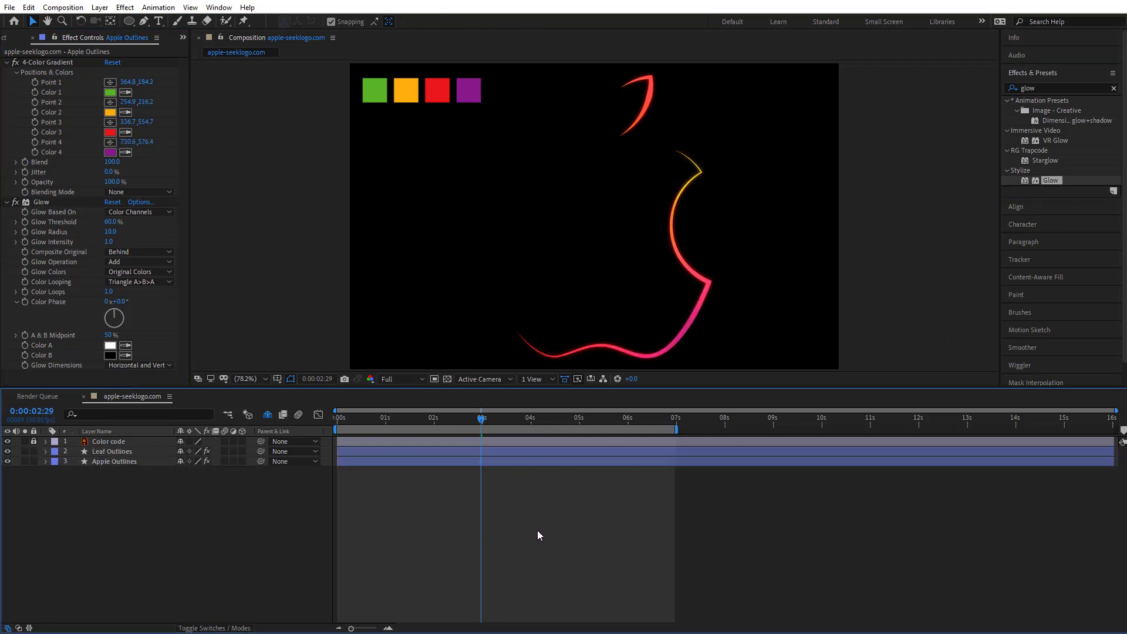
# Preview the glowing logo animation from 0:00:00:00 and stop playback at 0:00:03:04.
pyautogui.moveTo(481, 420); pyautogui.dragTo(311, 453)
pyautogui.press('space')
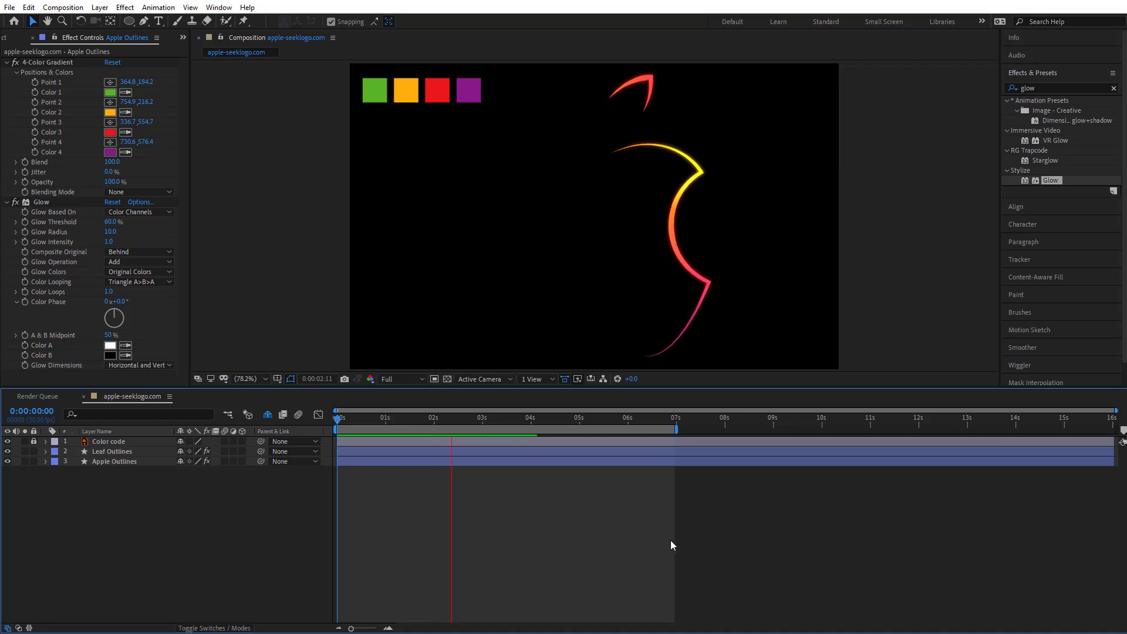
pyautogui.press('space')
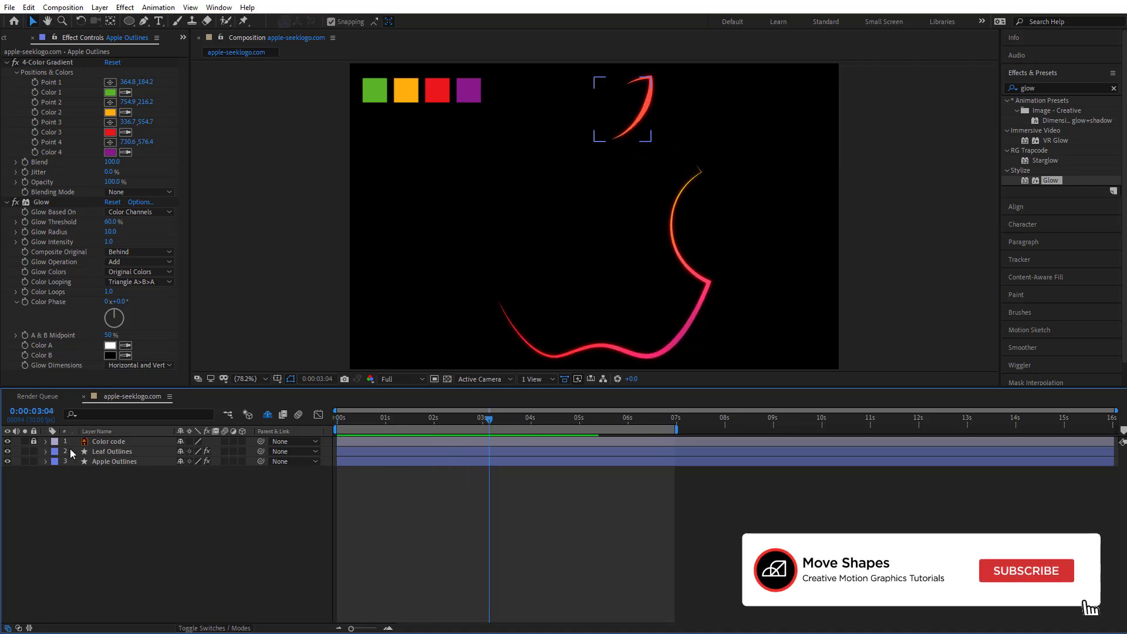
# Hide the Color code layer and tidy the workspace by showing the project items and collapsing the cleared effects search.
pyautogui.click(8, 441)
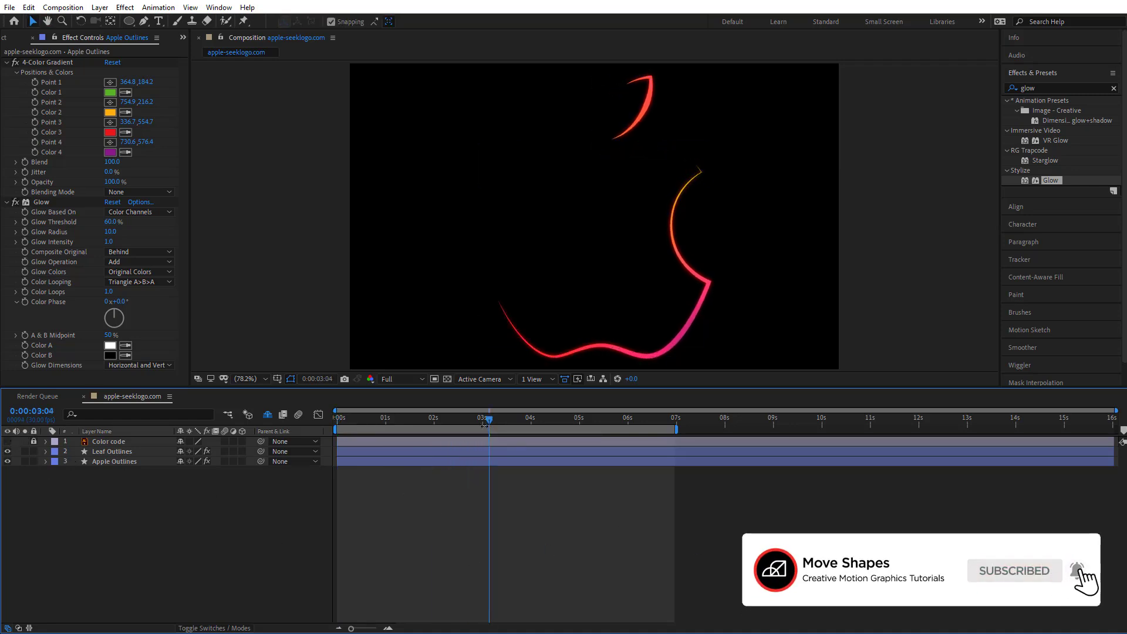
pyautogui.click(8, 39)
pyautogui.click(106, 230)
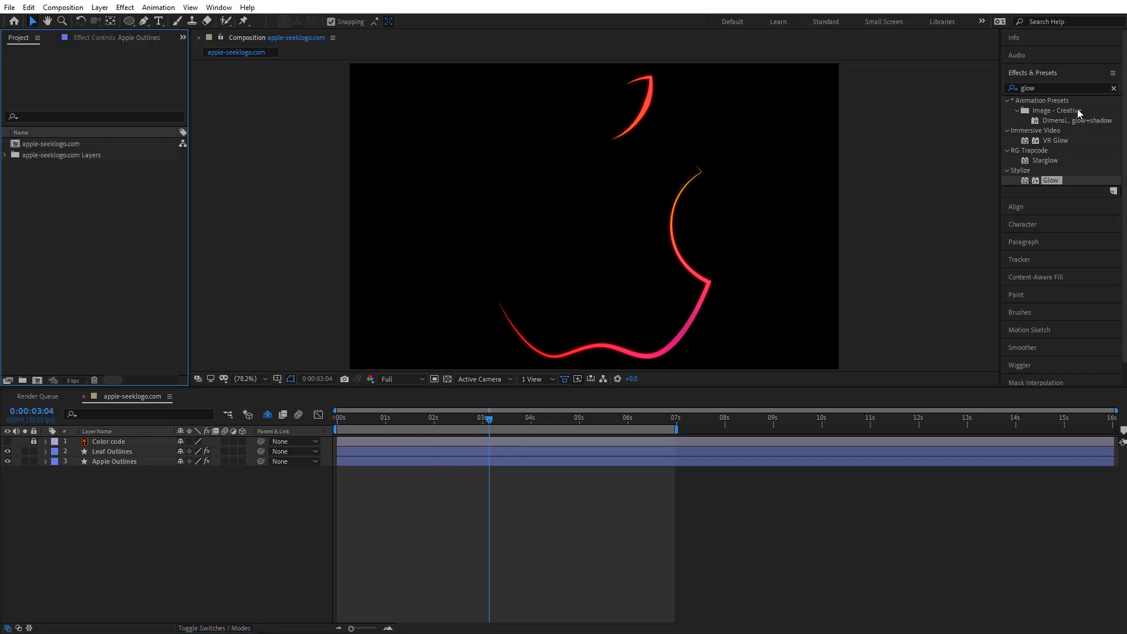
pyautogui.click(1113, 88)
pyautogui.click(1067, 73)
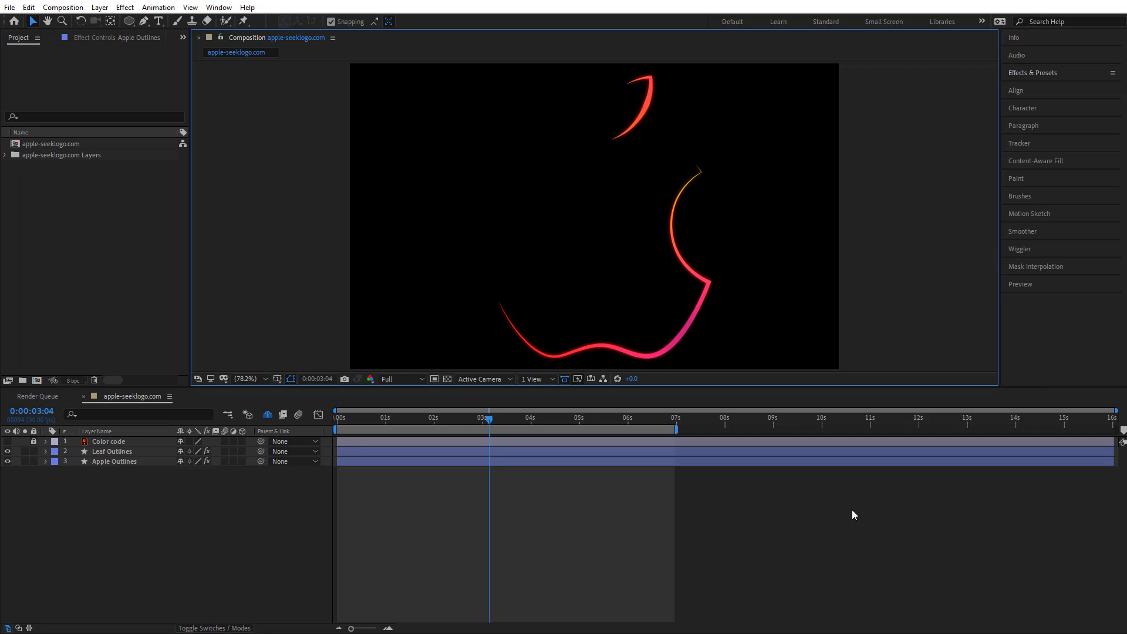
# Play back the finished outline animation from 0:00:00:00 without the color swatches.
pyautogui.moveTo(519, 419); pyautogui.dragTo(315, 543)
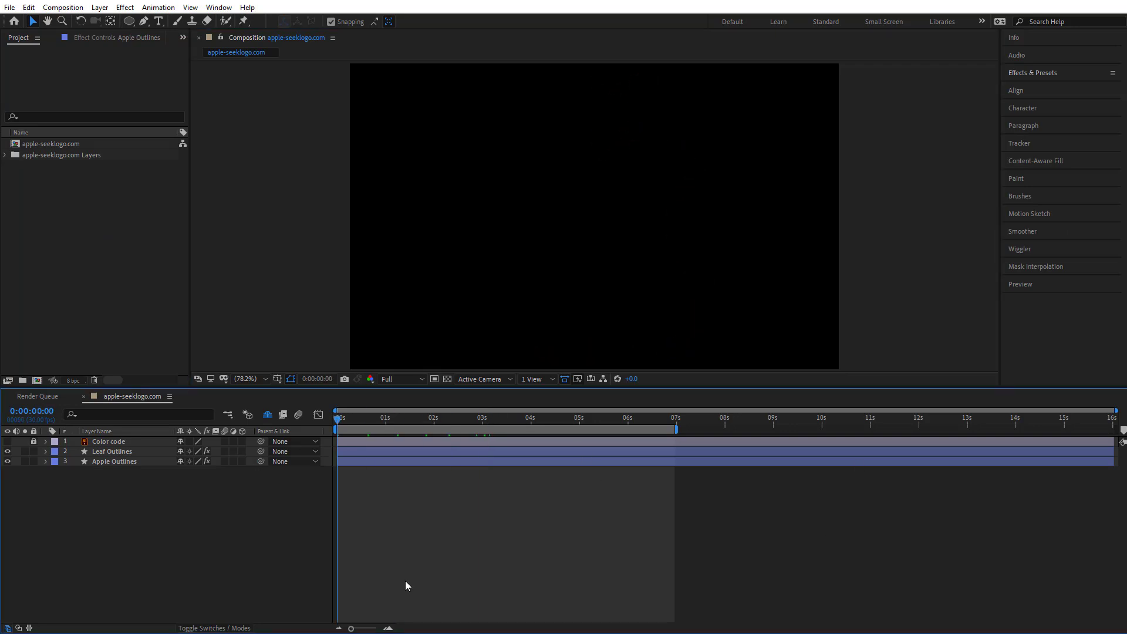
pyautogui.press('space')
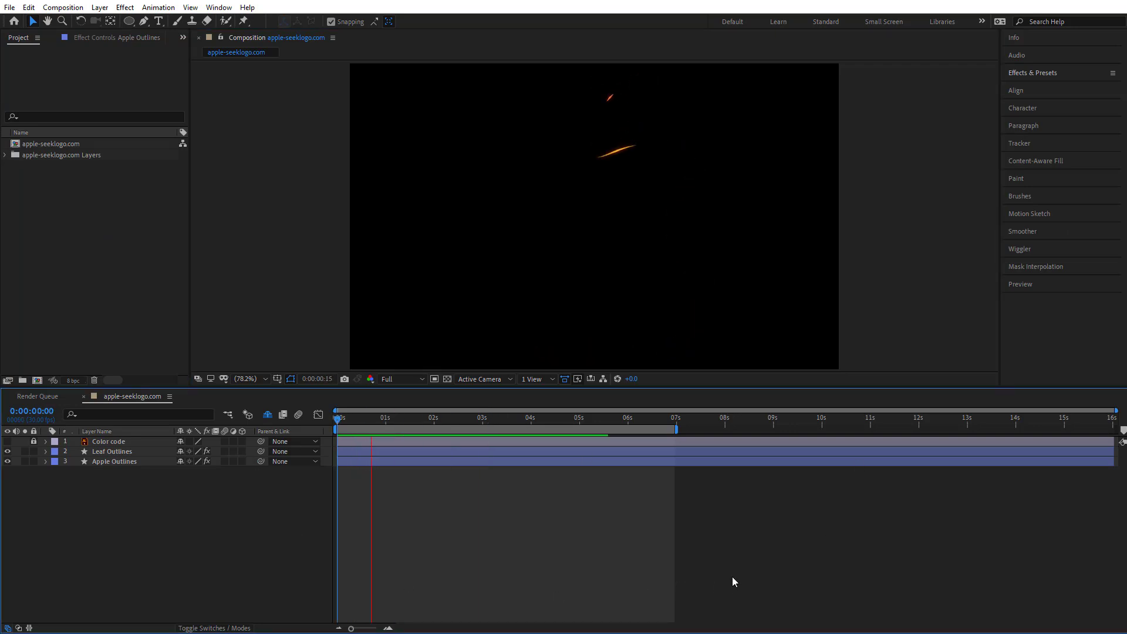